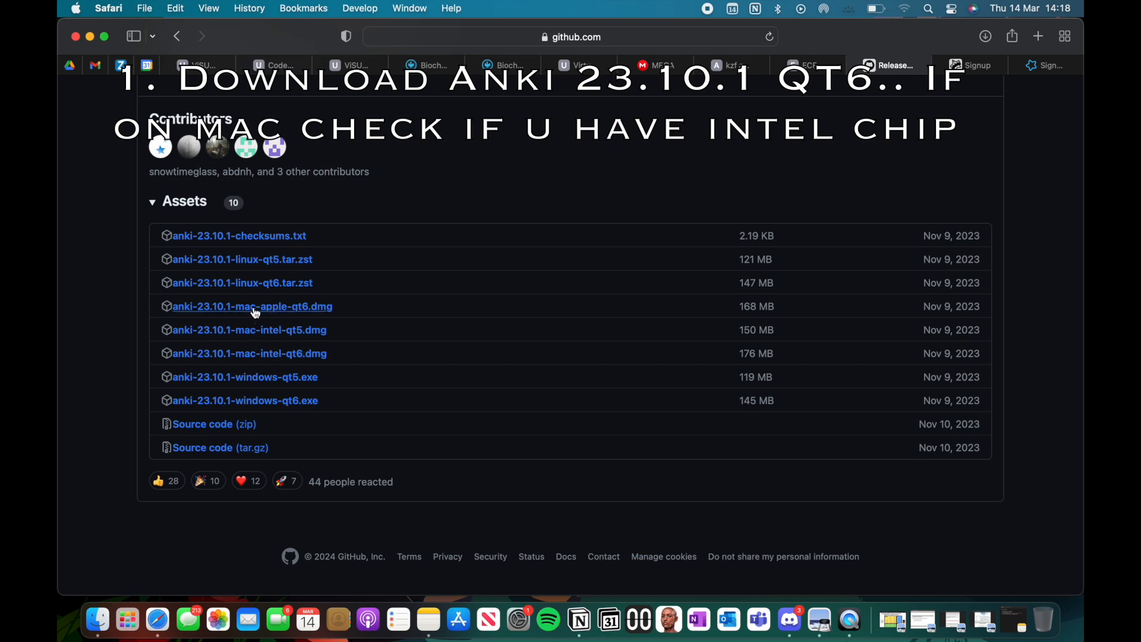
# Step: Download anki-23.10.1-mac-apple-qt6.dmg and install Anki into Applications, replacing the older copy
pyautogui.click(255, 307)
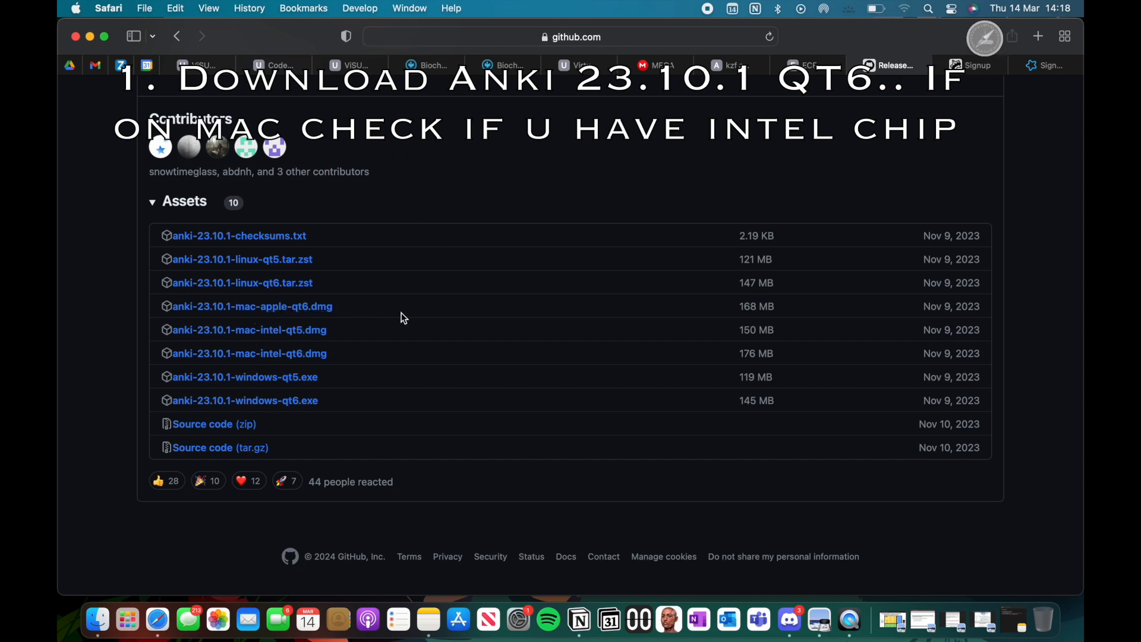
pyautogui.click(985, 37)
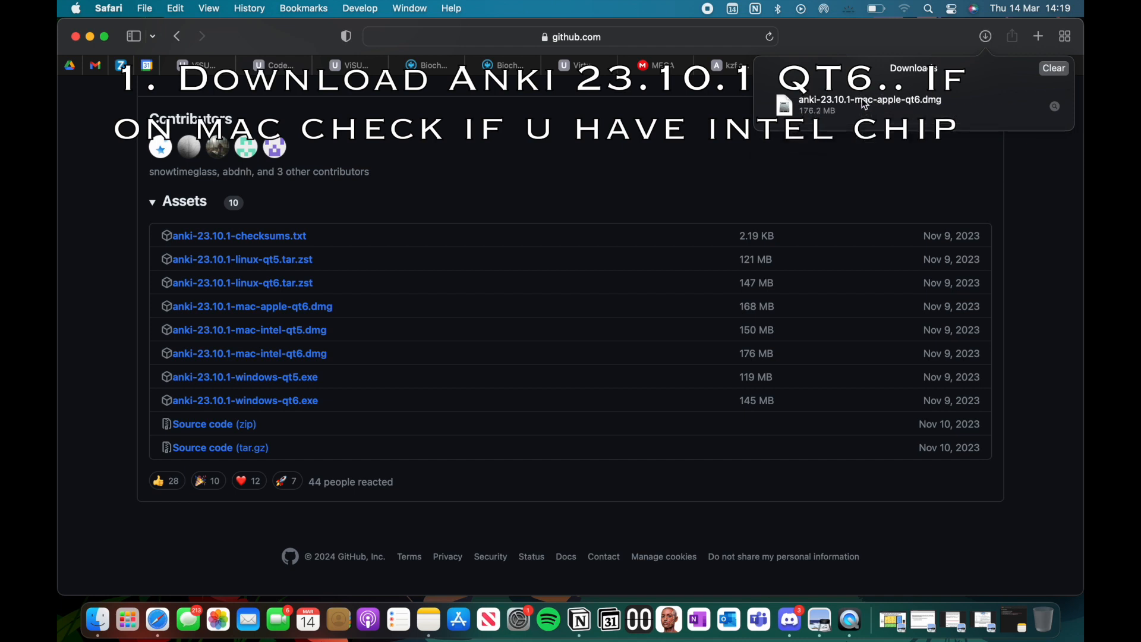
pyautogui.click(867, 106)
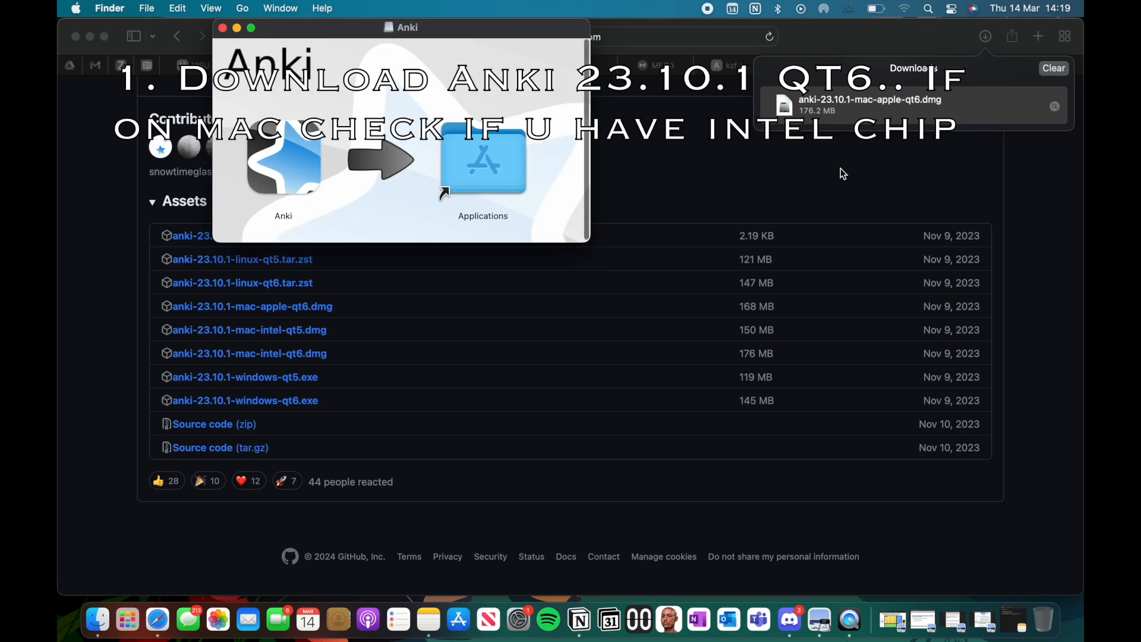
pyautogui.moveTo(288, 172); pyautogui.dragTo(469, 177)
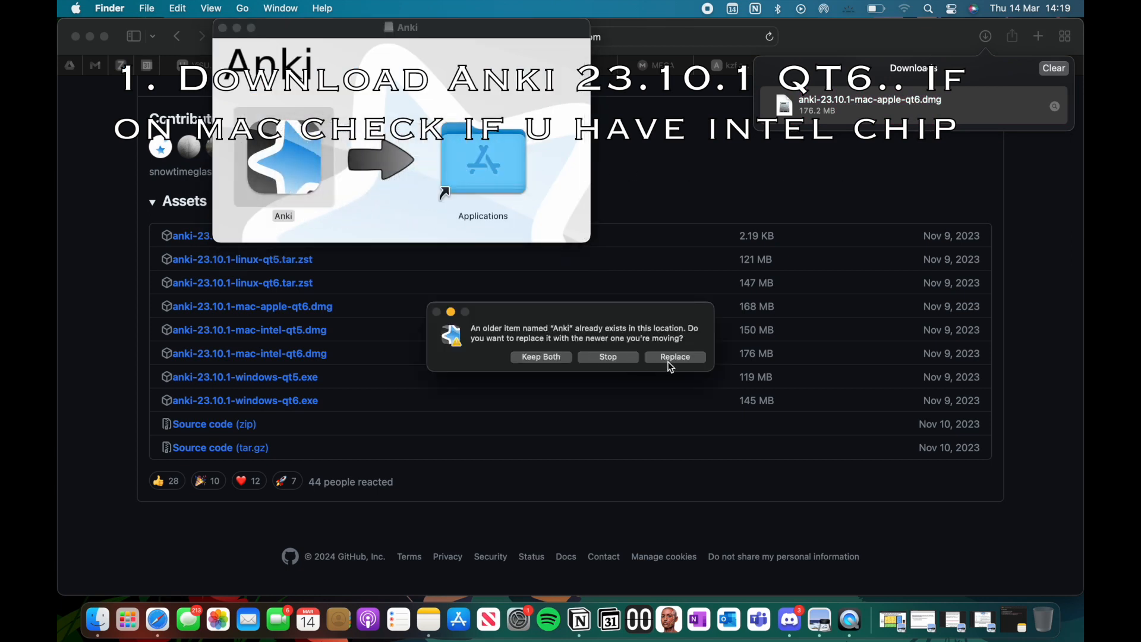
pyautogui.click(674, 359)
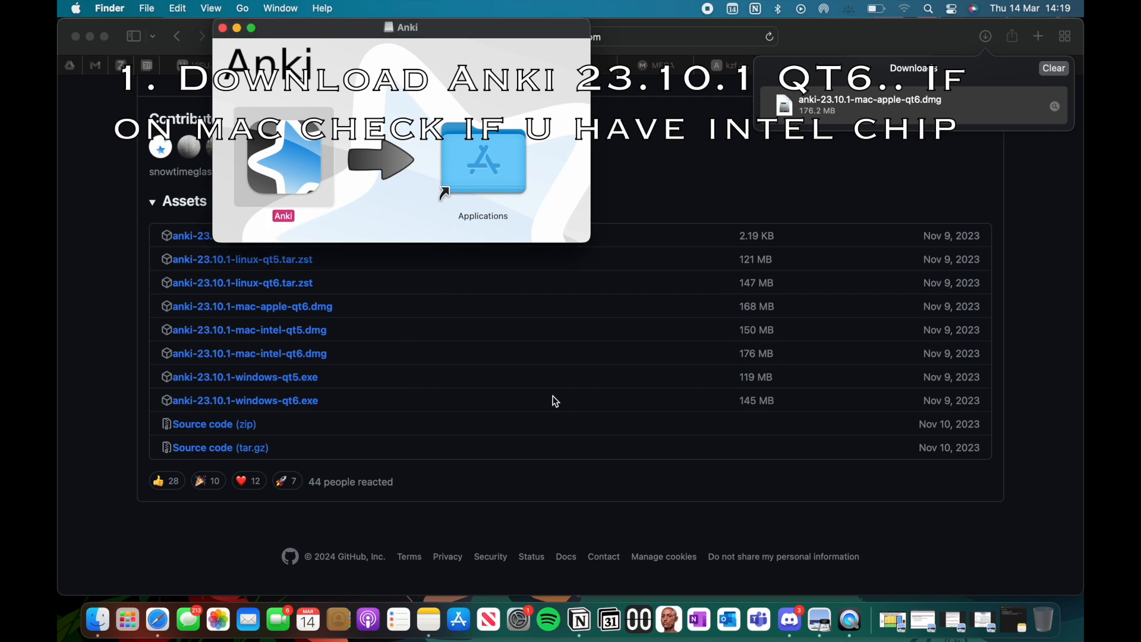
# Step: Launch Anki from the Applications folder, allow it to open, and ignore the 23.12.1 update
pyautogui.doubleClick(476, 166)
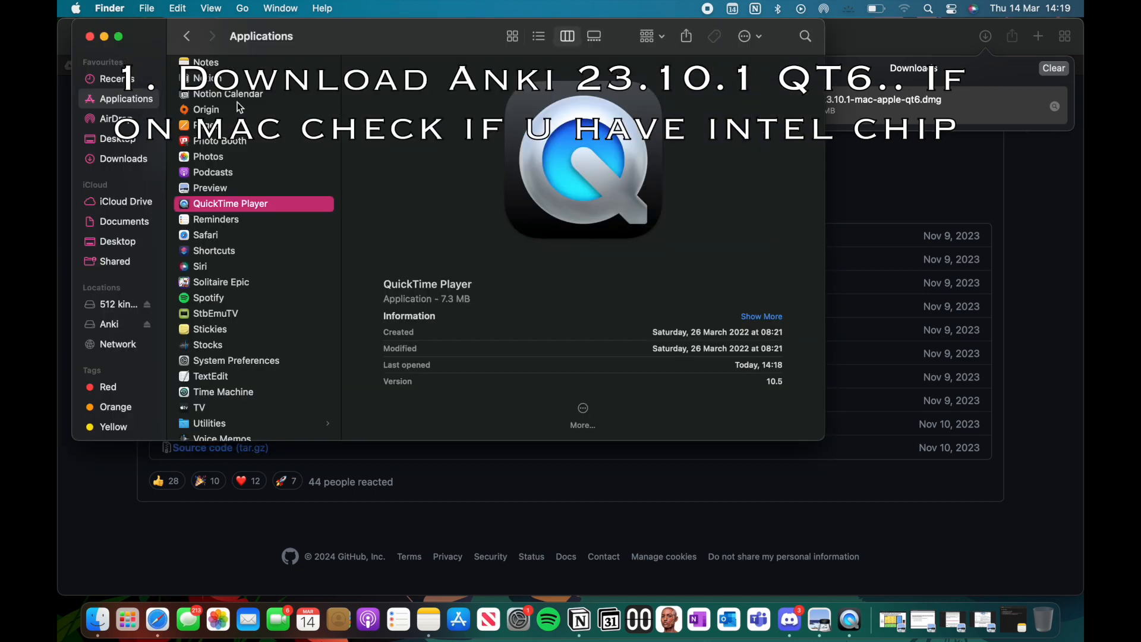
pyautogui.scroll(10, 237, 101)
pyautogui.doubleClick(196, 66)
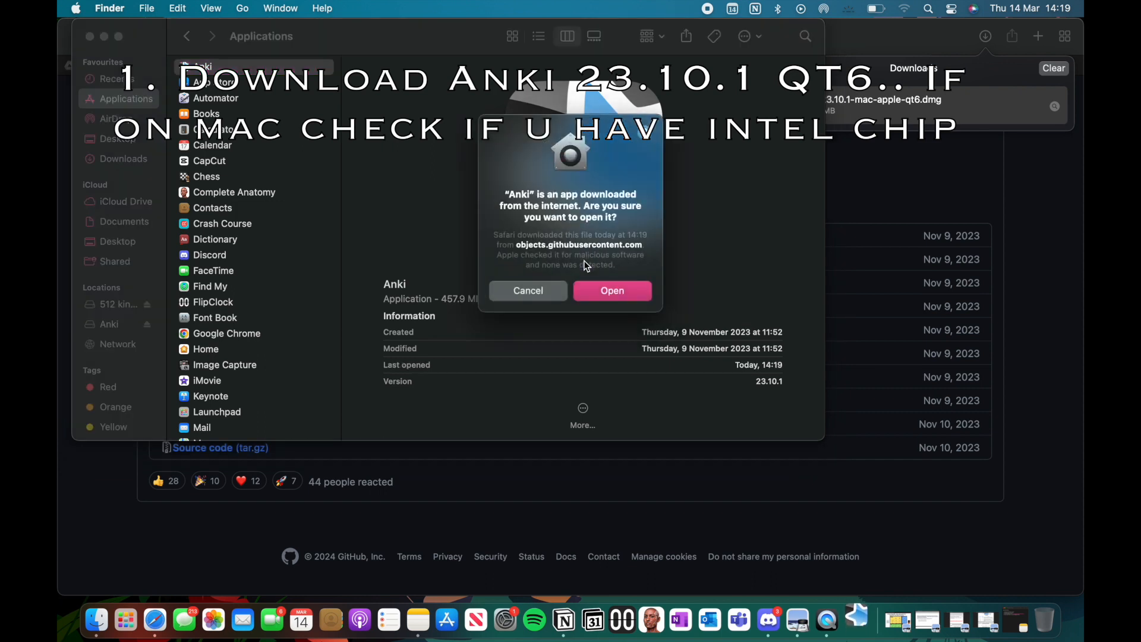
pyautogui.click(622, 291)
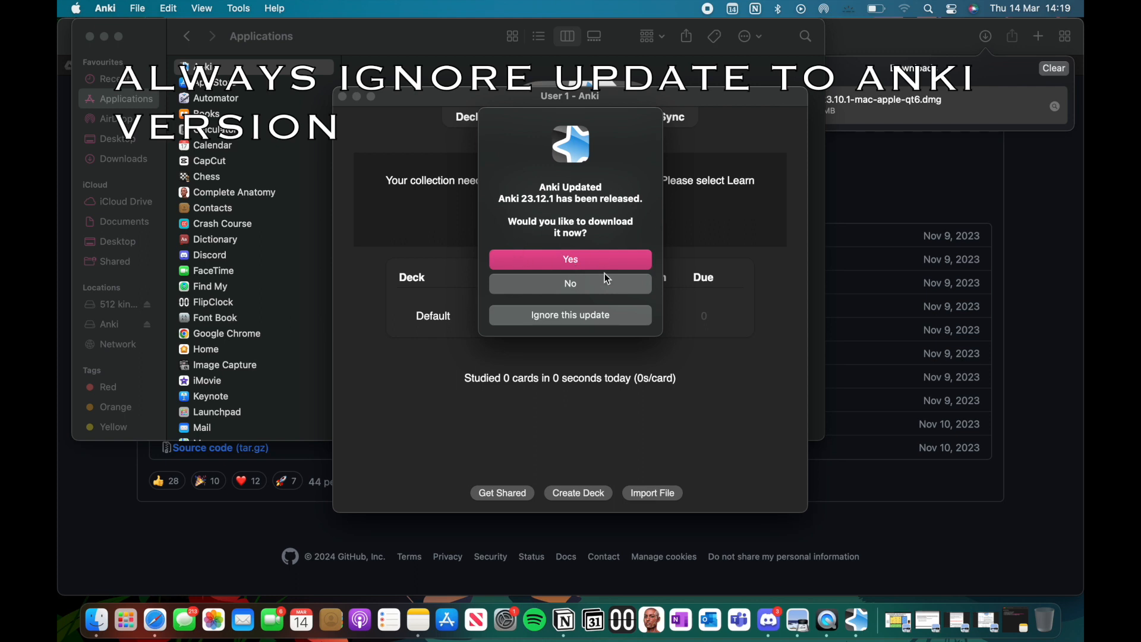
pyautogui.click(578, 319)
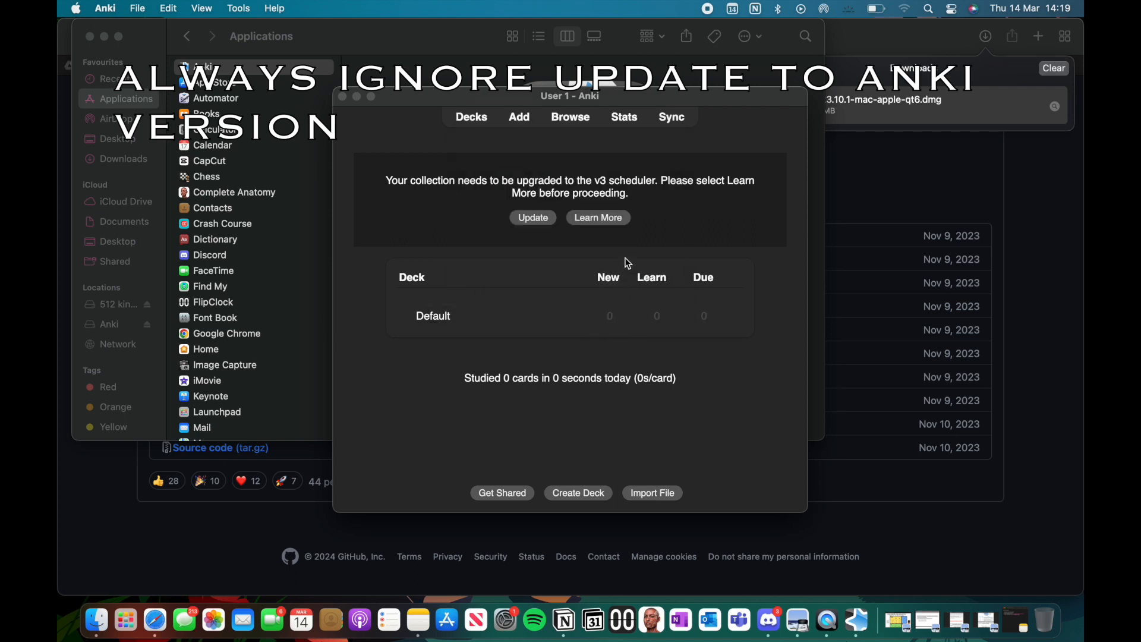
# Step: Upgrade the collection to the v3 scheduler and enlarge the Anki window to nearly fill the screen
pyautogui.click(533, 218)
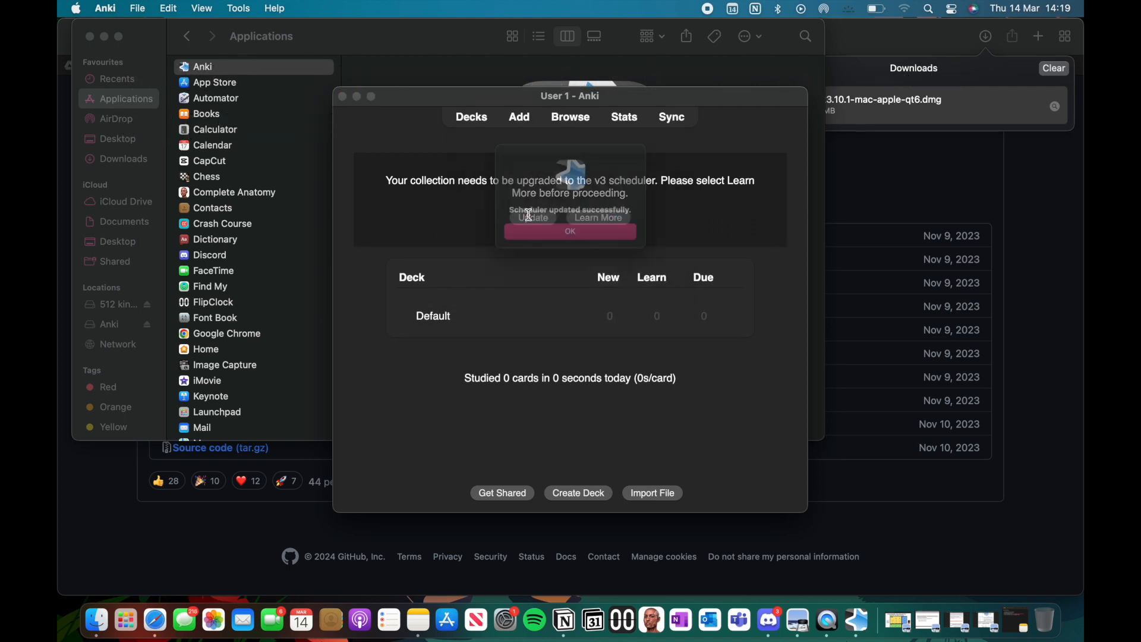
pyautogui.click(548, 240)
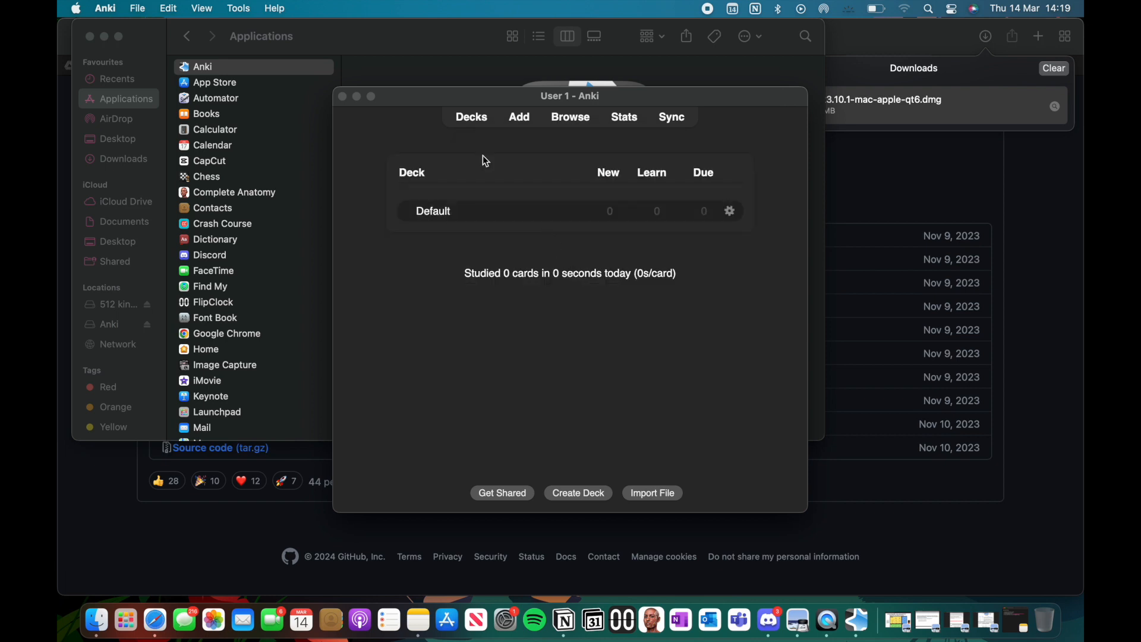
pyautogui.moveTo(337, 89); pyautogui.dragTo(95, 21)
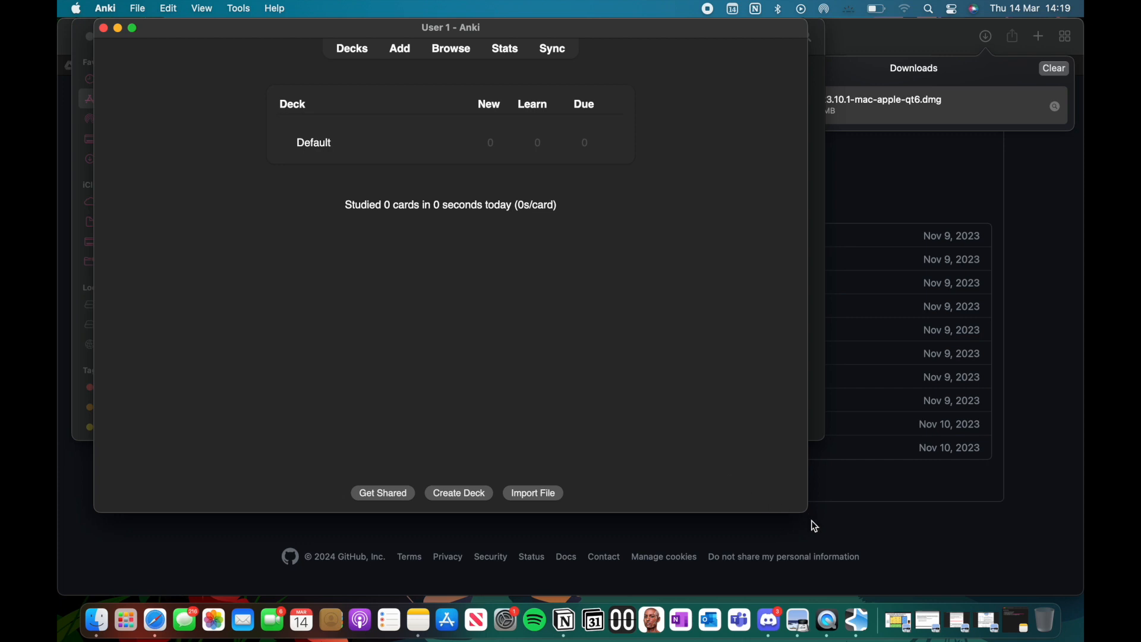
pyautogui.moveTo(807, 512); pyautogui.dragTo(1076, 590)
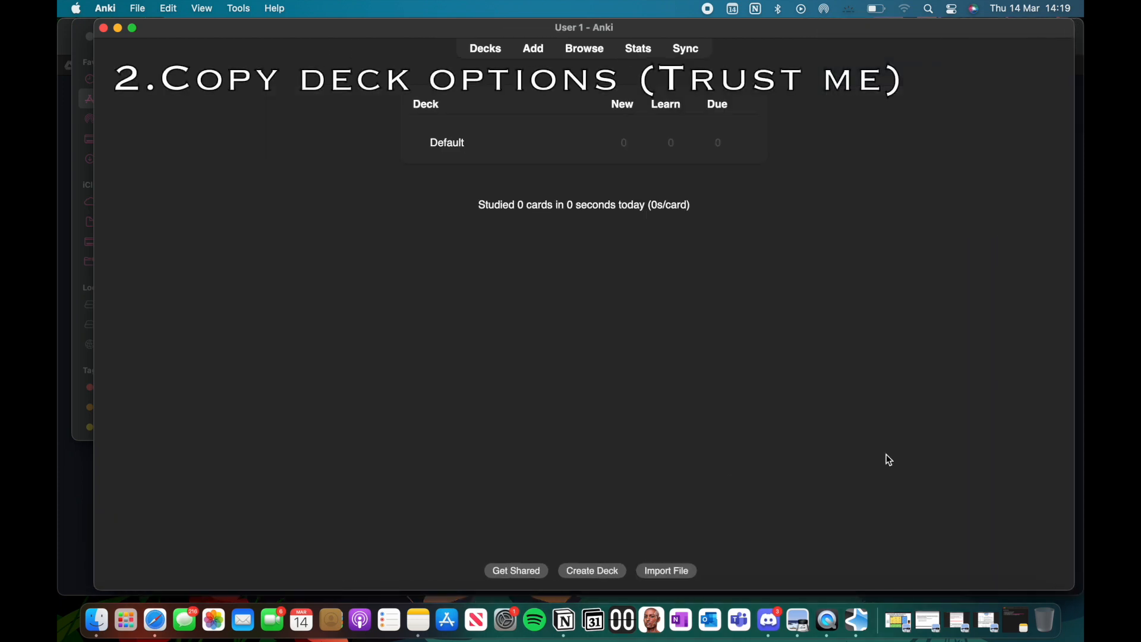
# Step: In the Default deck's options, set both New cards/day and Maximum reviews/day to 9999
pyautogui.click(745, 144)
pyautogui.click(767, 163)
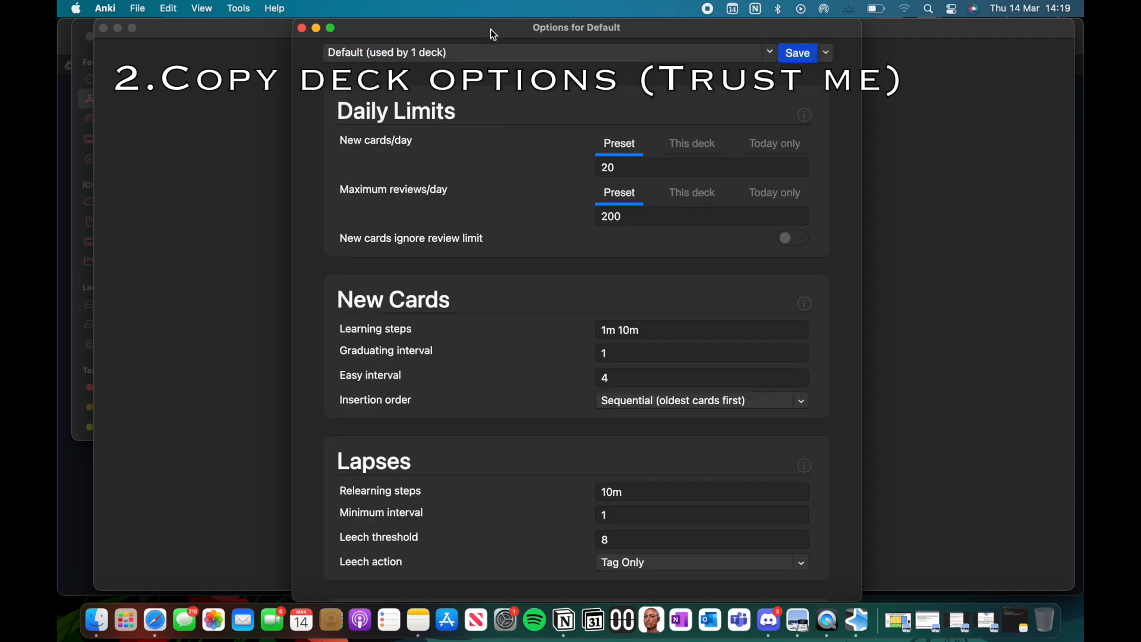
pyautogui.moveTo(490, 30); pyautogui.dragTo(472, 30)
pyautogui.doubleClick(628, 169)
pyautogui.write('9999')
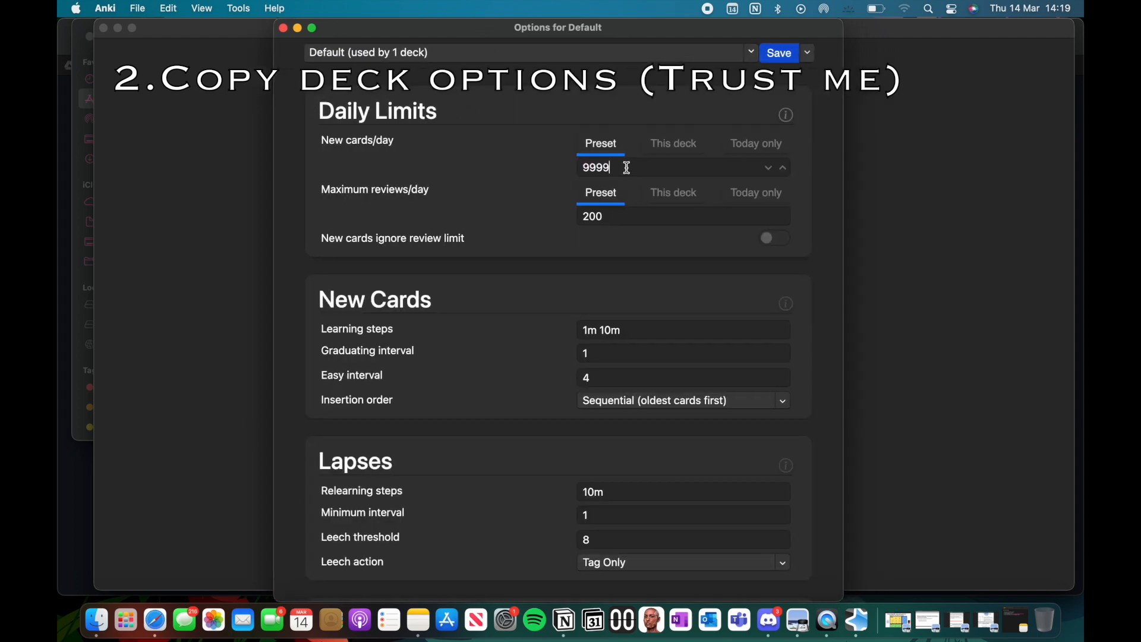
pyautogui.click(604, 212)
pyautogui.doubleClick(603, 210)
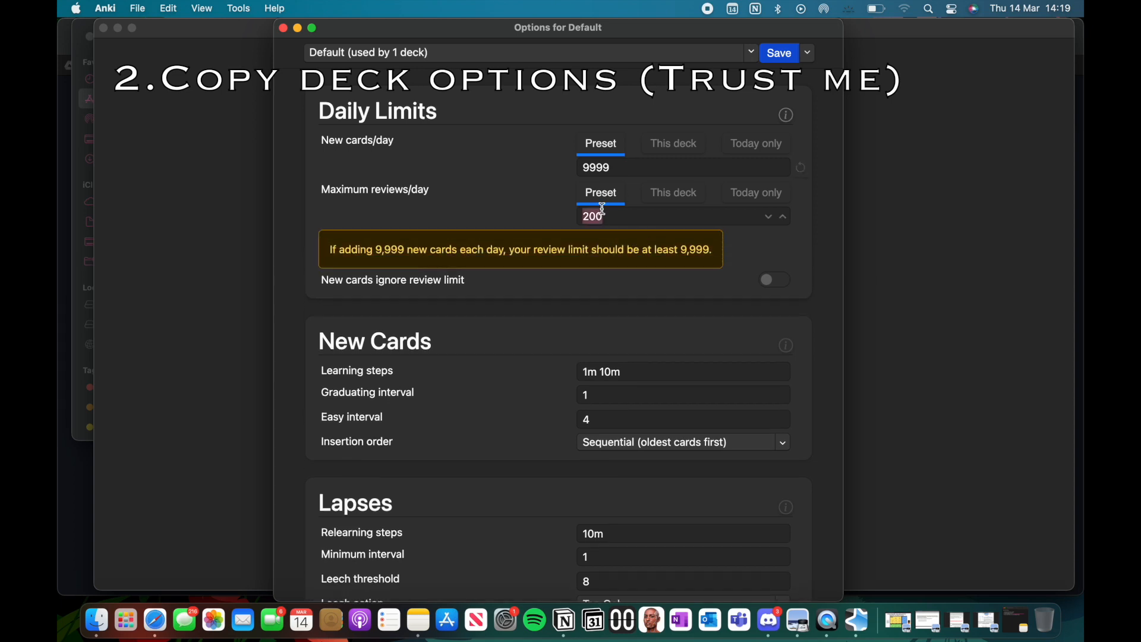
pyautogui.write('9999')
# Step: Set the learning steps for new cards to 15m and the relearning steps for lapses to 15m
pyautogui.click(616, 371)
pyautogui.tripleClick(614, 333)
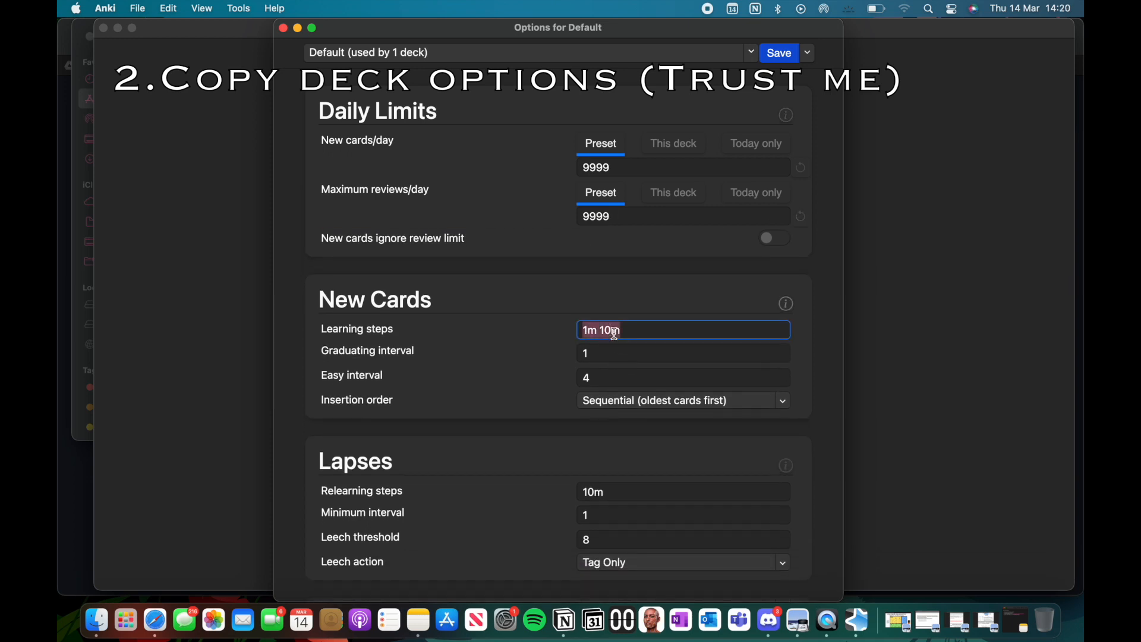
pyautogui.write('15m')
pyautogui.scroll(-3, 624, 393)
pyautogui.click(631, 392)
pyautogui.press('Left')
pyautogui.press('BackSpace')
# Step: Enable burying of new siblings and review siblings in the deck options
pyautogui.scroll(-9, 611, 353)
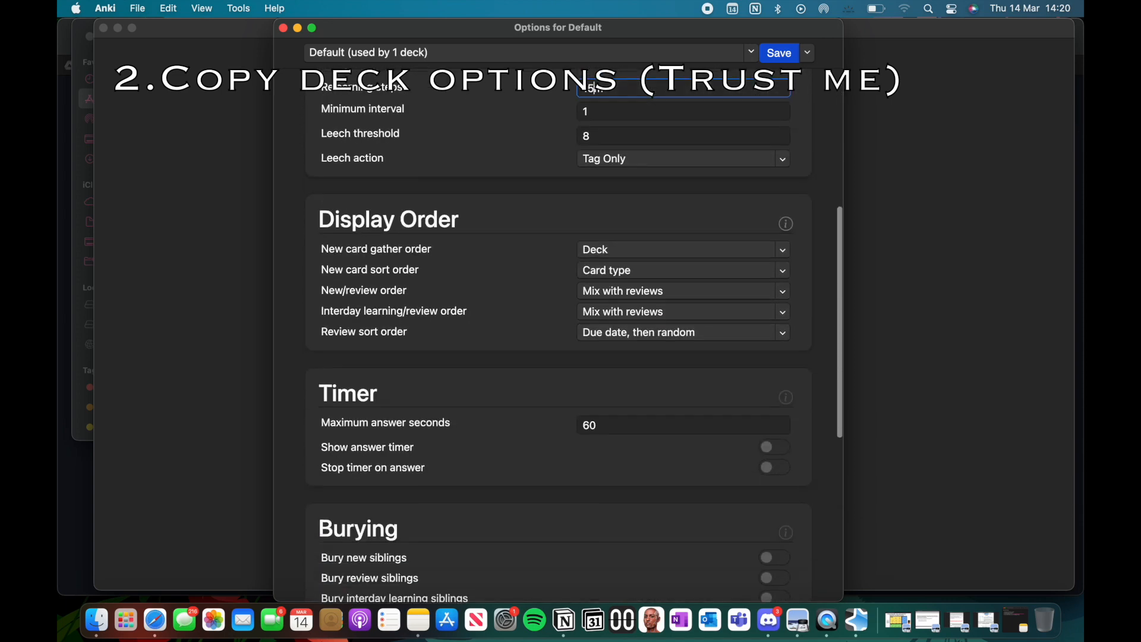
pyautogui.scroll(-4, 611, 353)
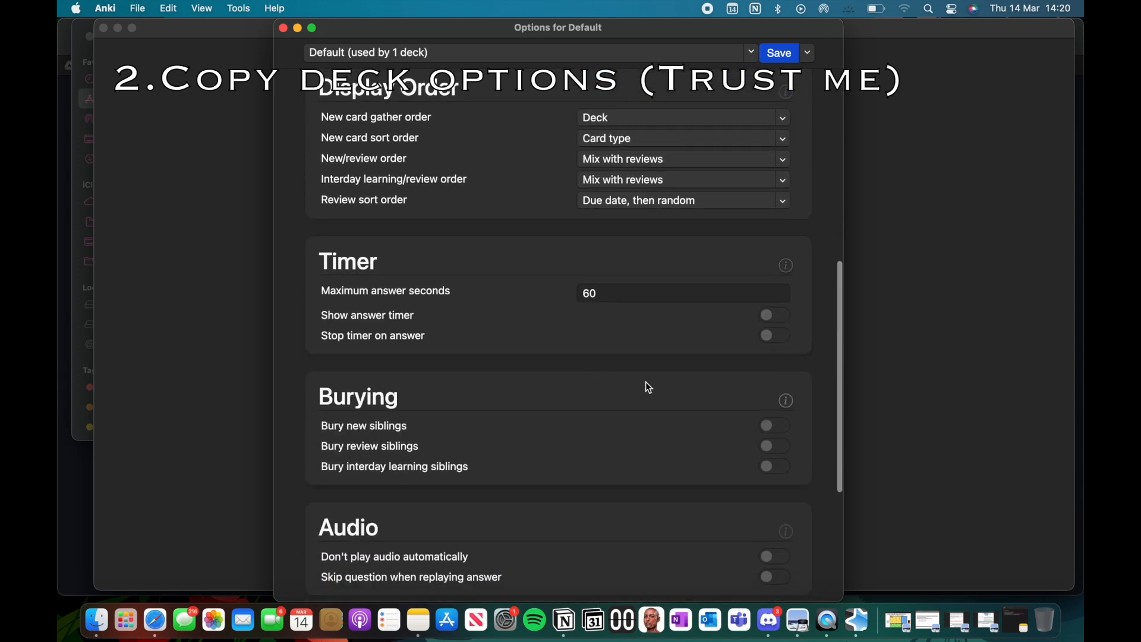
pyautogui.click(775, 426)
pyautogui.click(775, 447)
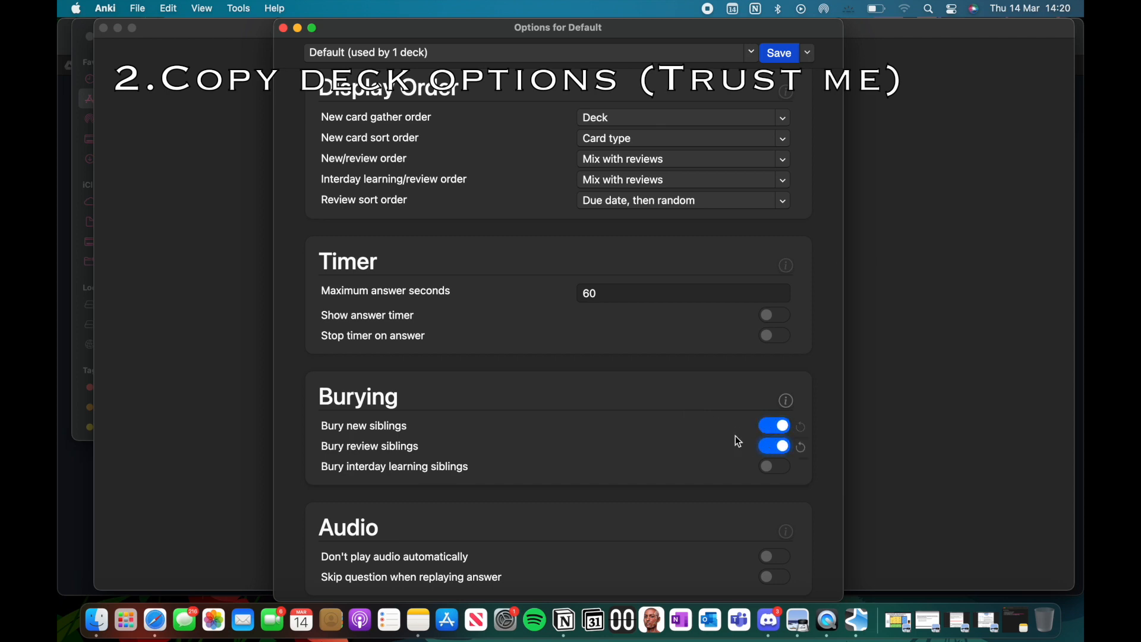
# Step: Enable FSRS with a maximum interval of 1825, and save the deck options
pyautogui.scroll(-5, 683, 410)
pyautogui.scroll(-3, 683, 408)
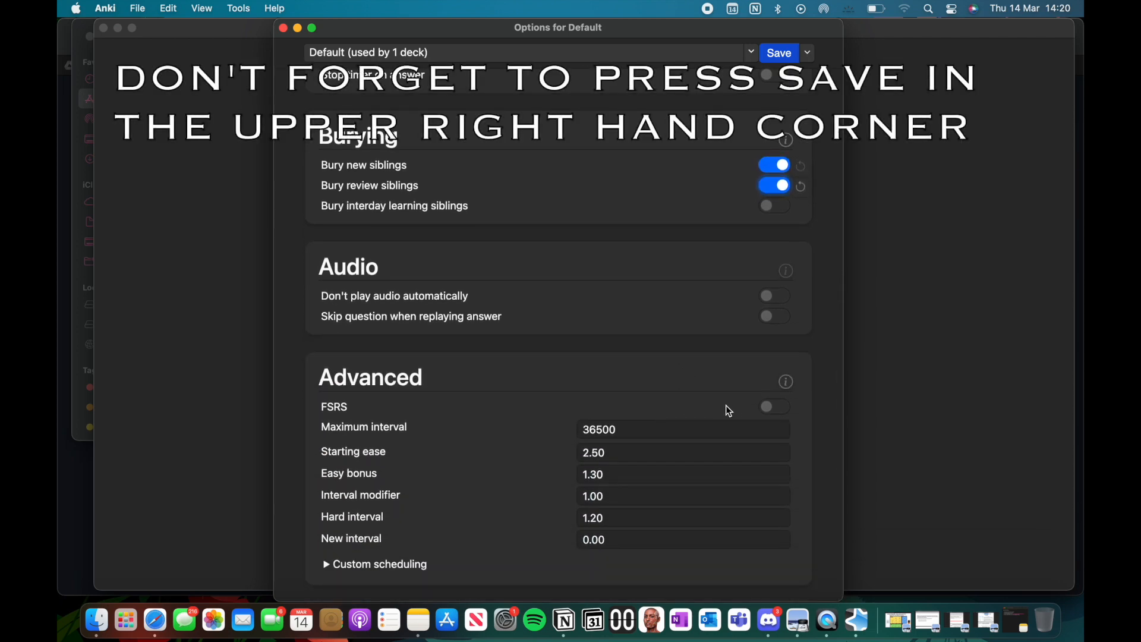
pyautogui.click(769, 408)
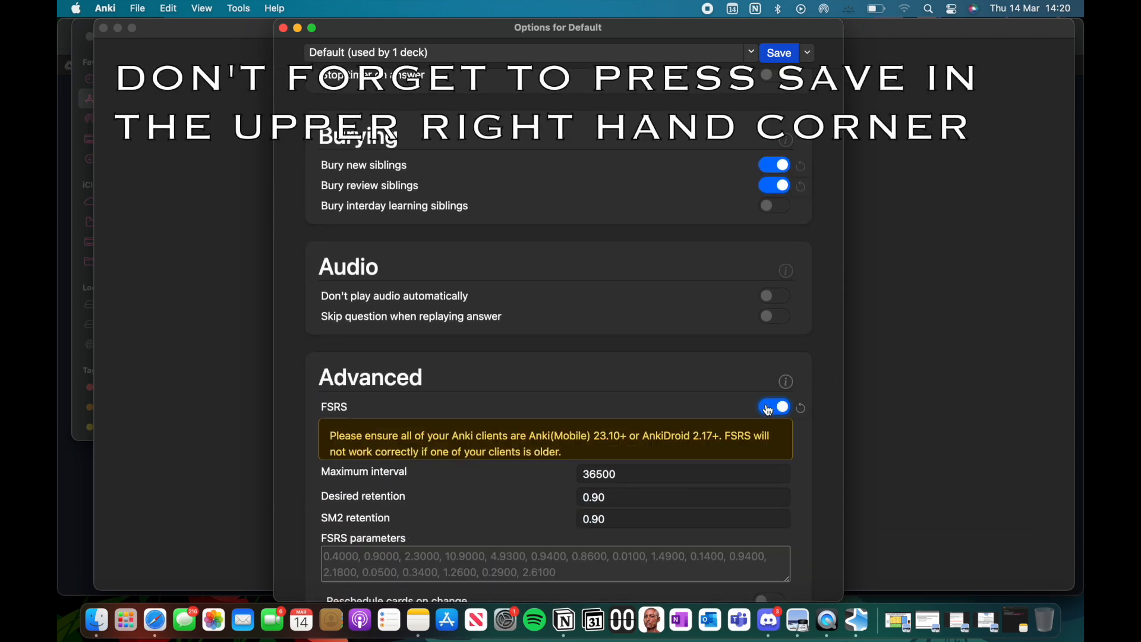
pyautogui.doubleClick(624, 491)
pyautogui.write('1')
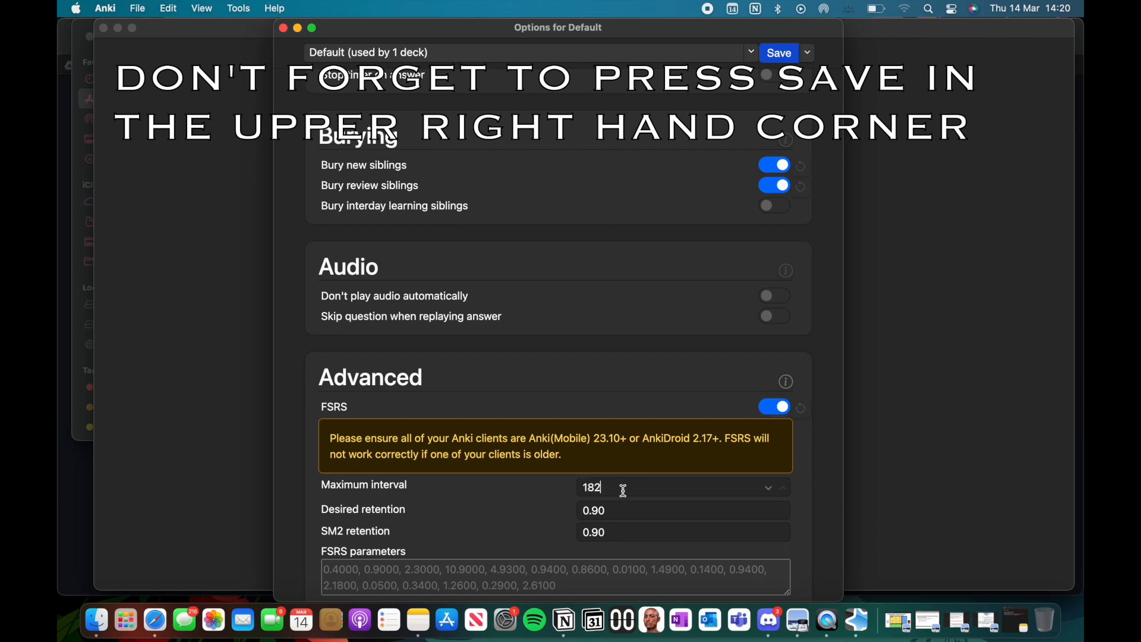
pyautogui.scroll(-4, 642, 503)
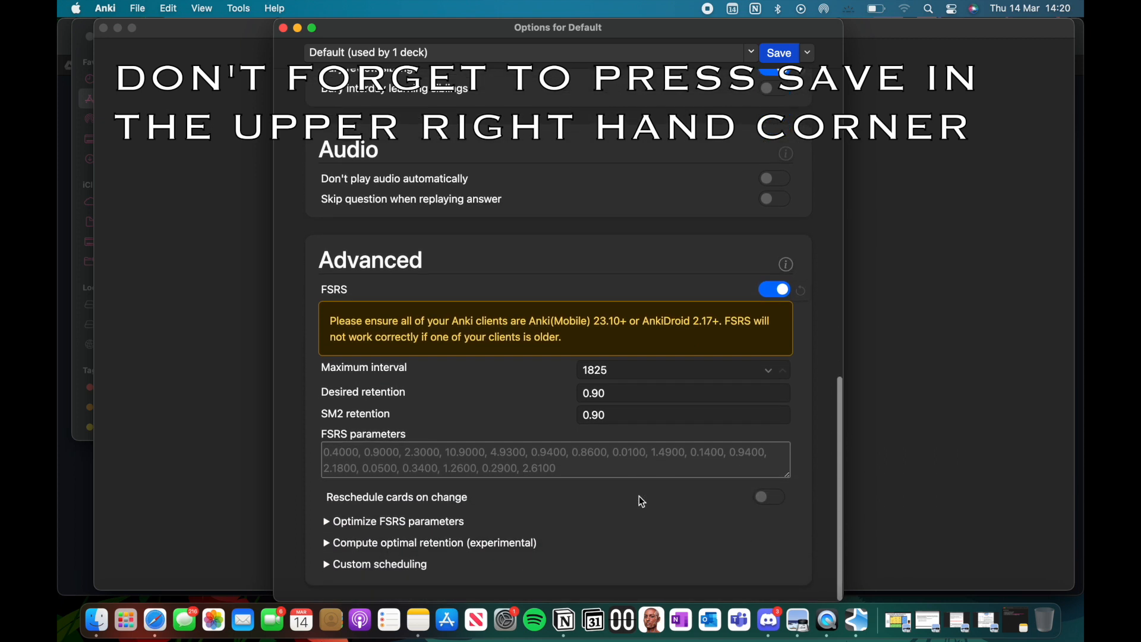
pyautogui.click(782, 55)
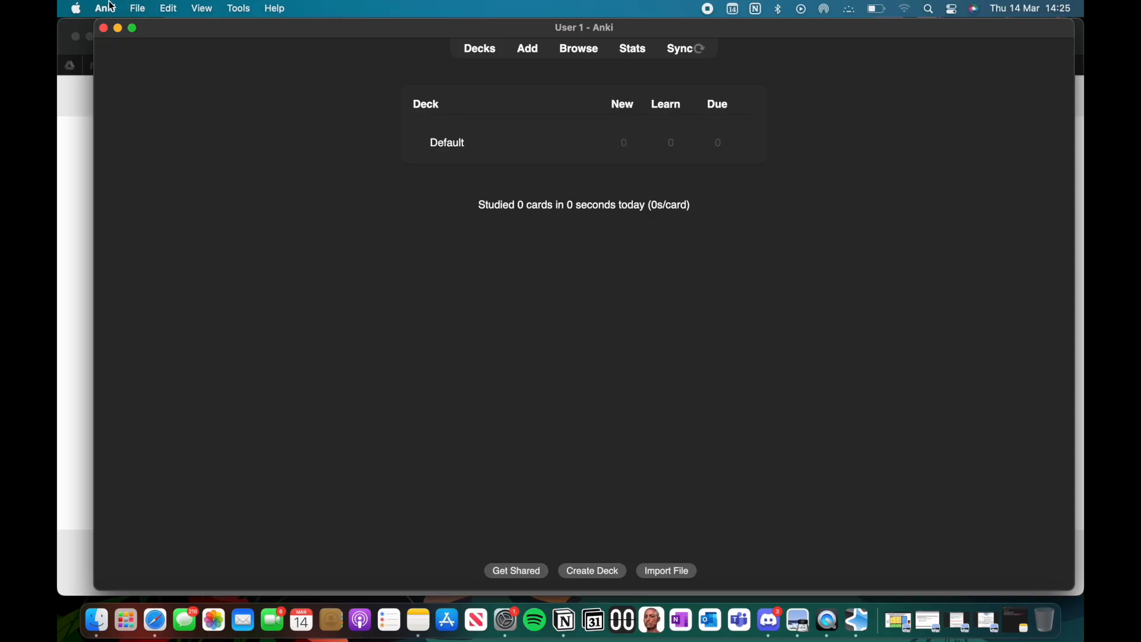
# Step: Open the addons21 folder from Anki's add-on manager and move its window clear of the 512 kingston folder window
pyautogui.click(109, 8)
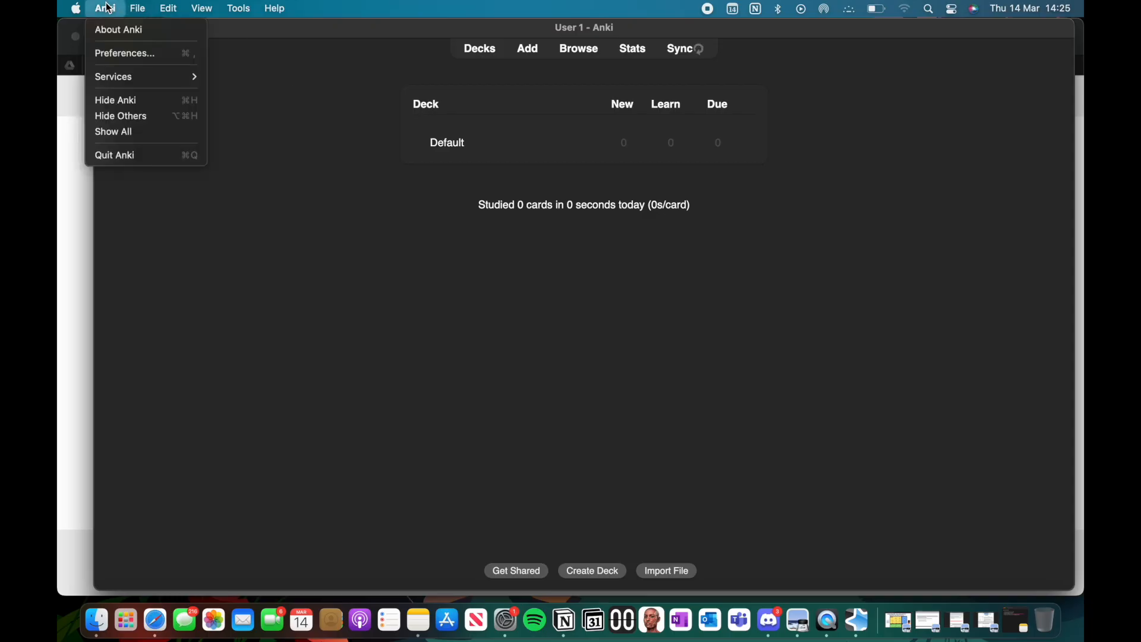
pyautogui.moveTo(229, 13)
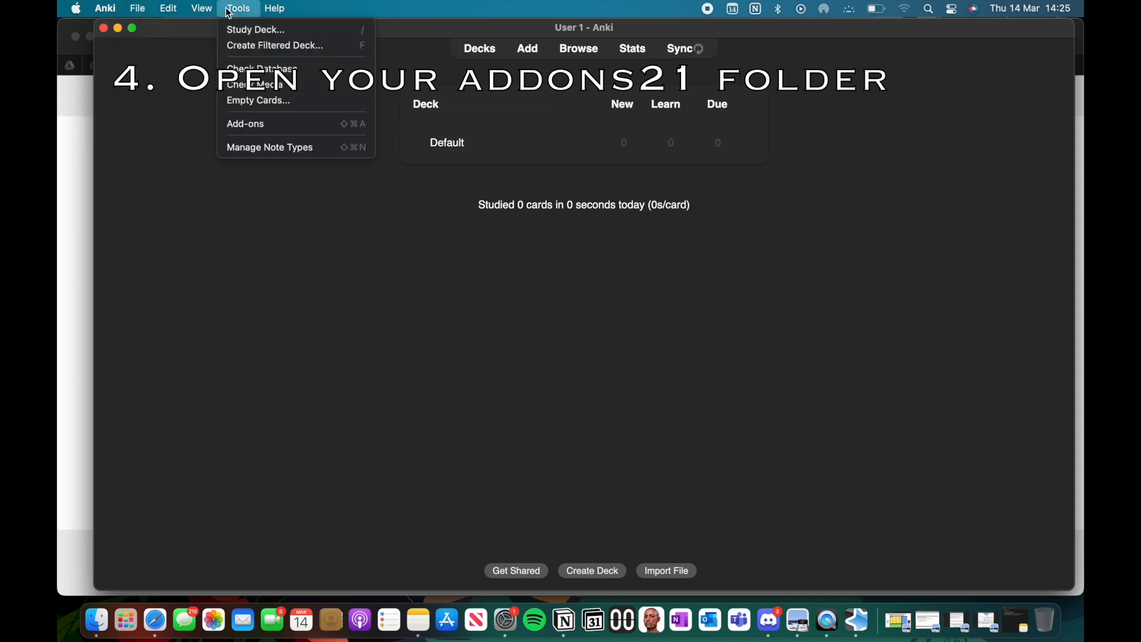
pyautogui.click(251, 125)
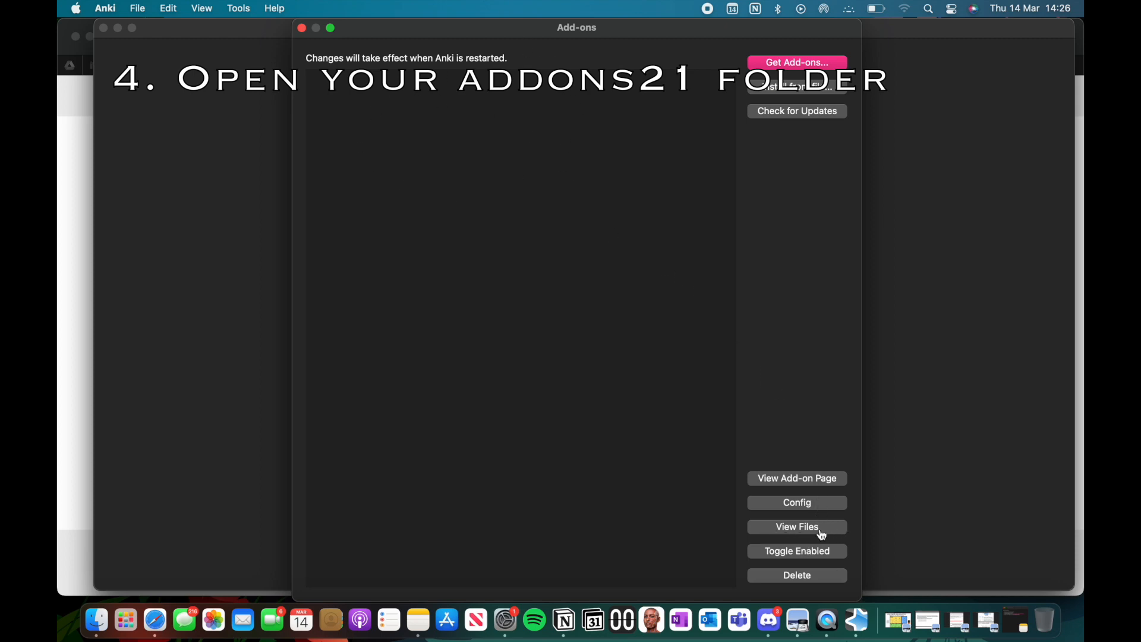
pyautogui.click(779, 535)
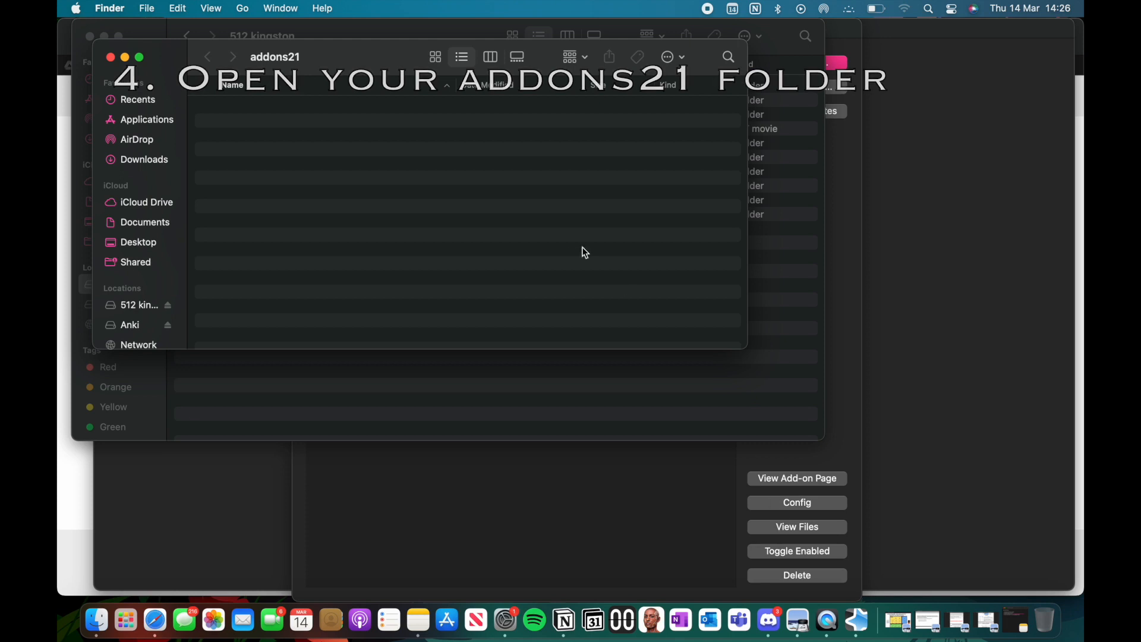
pyautogui.moveTo(335, 61); pyautogui.dragTo(692, 126)
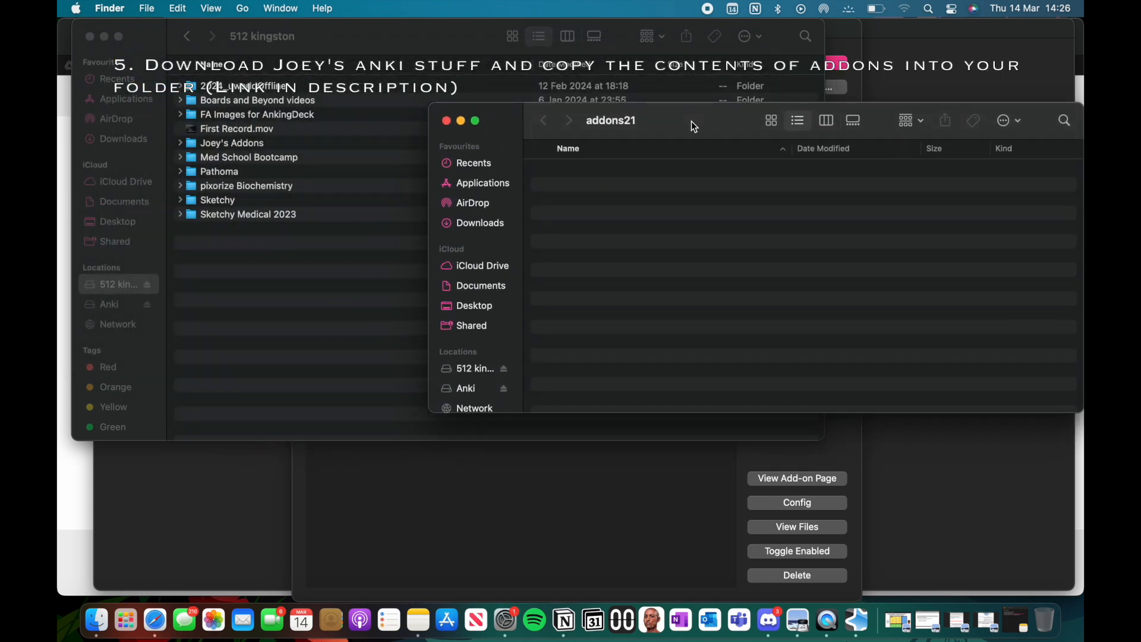
# Step: Expand the add-ons folder on the 512 kingston drive and select all its subfolders from 0amboss_addon through Popup Dictionary
pyautogui.click(180, 144)
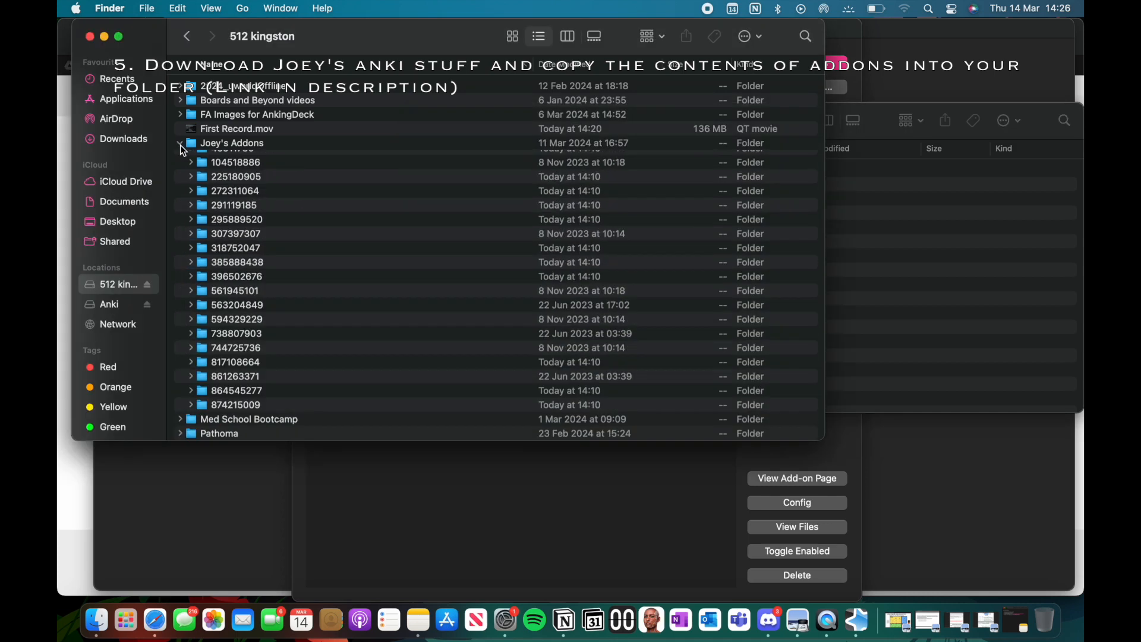
pyautogui.moveTo(452, 45); pyautogui.dragTo(406, 54)
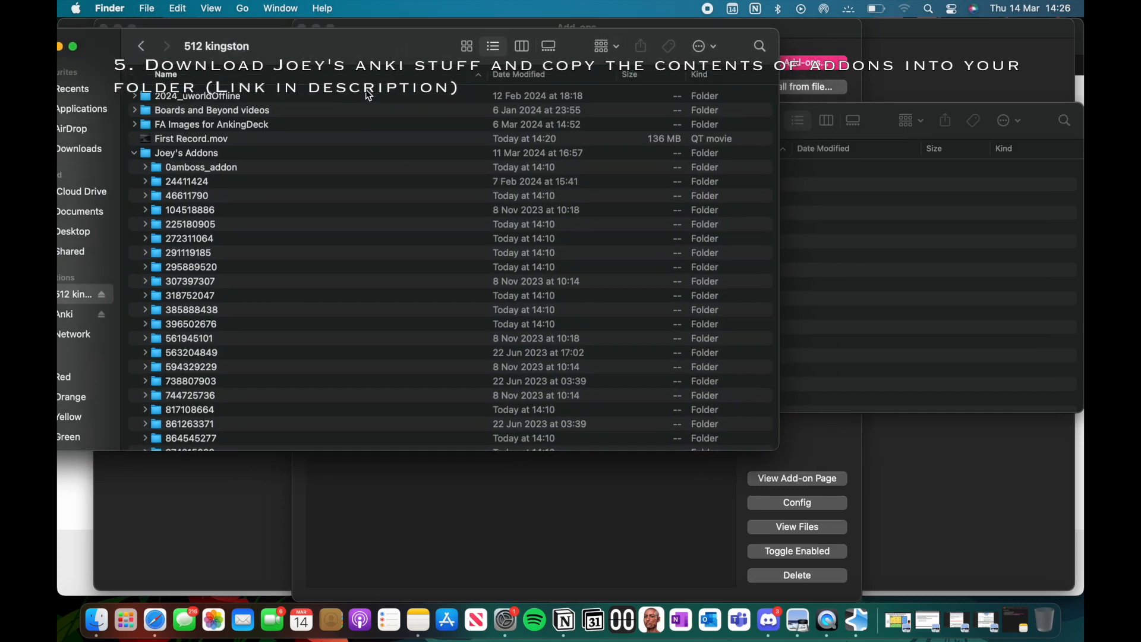
pyautogui.click(204, 154)
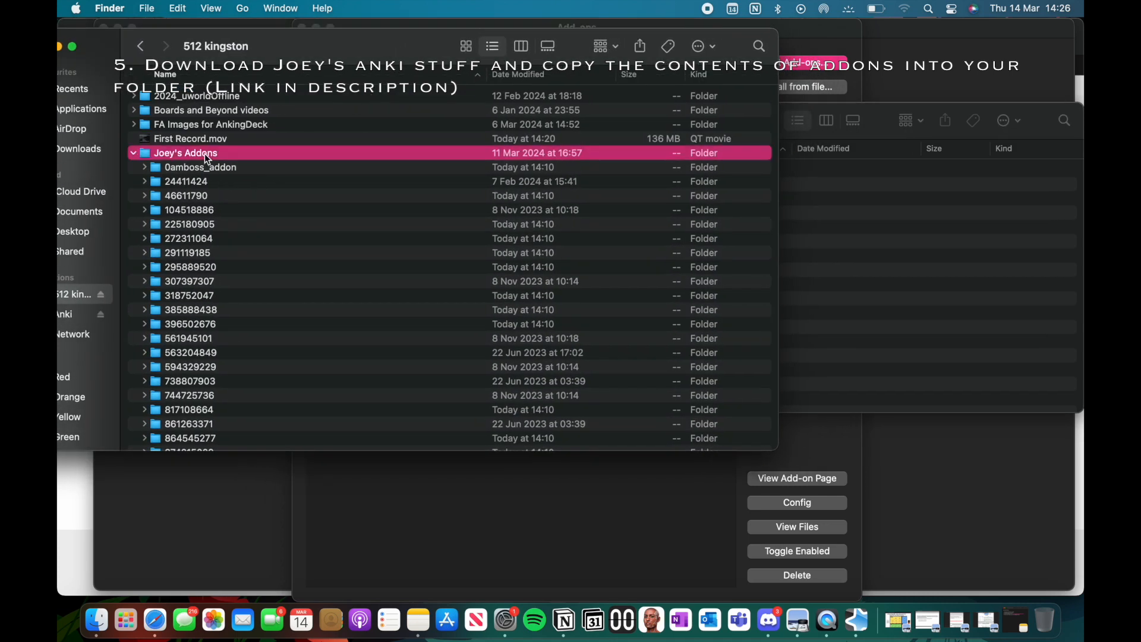
pyautogui.press('super+a')
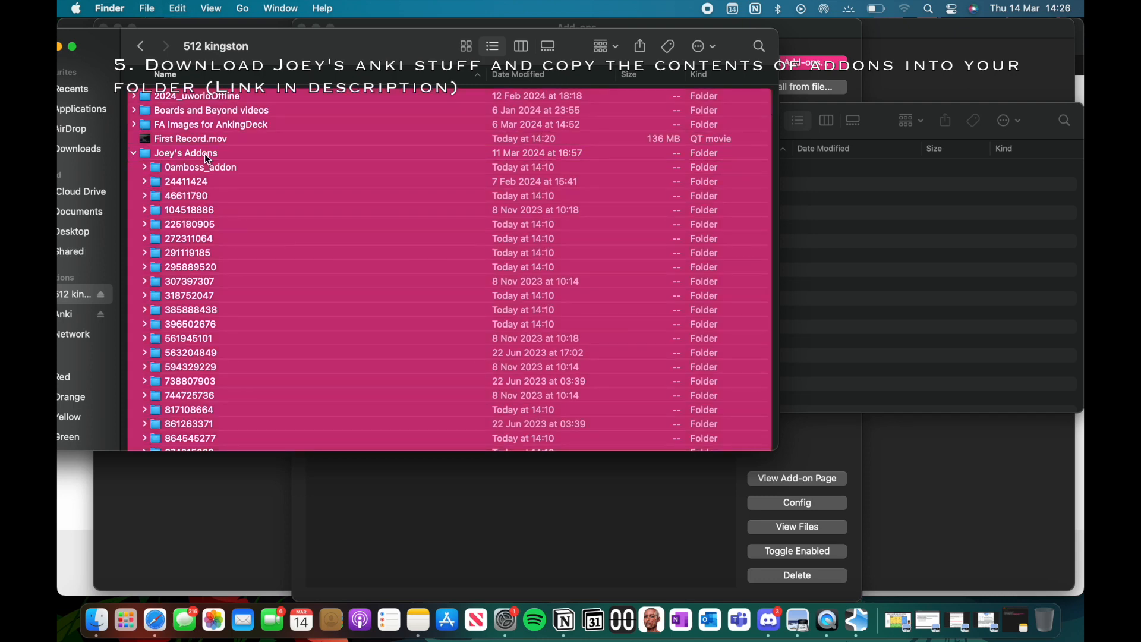
pyautogui.click(205, 153)
pyautogui.click(180, 167)
pyautogui.scroll(-15, 239, 223)
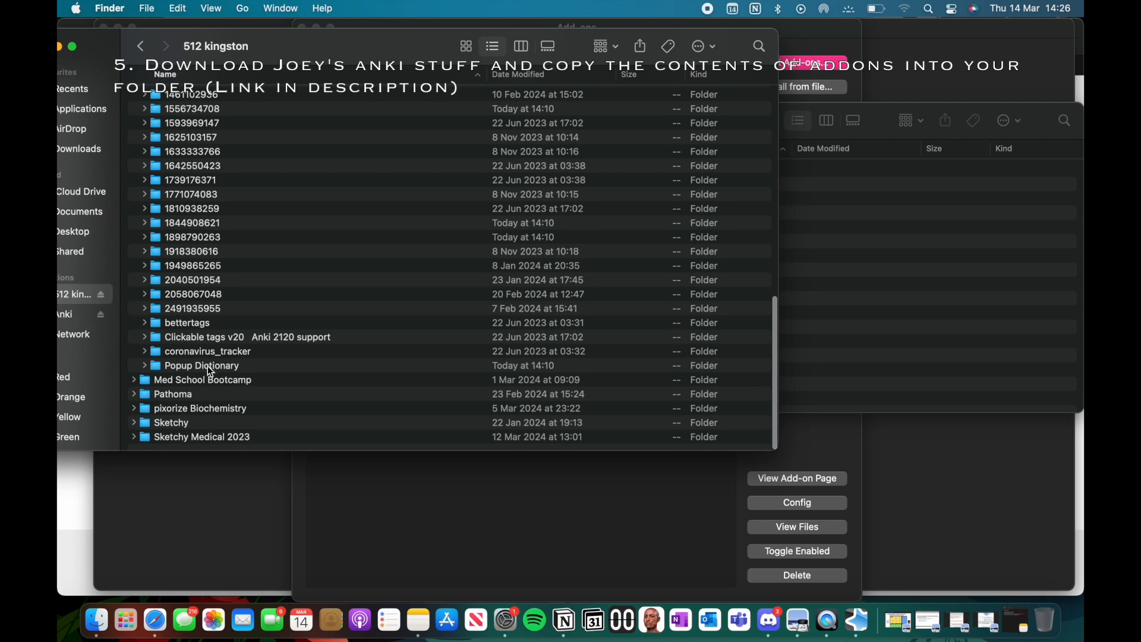
pyautogui.keyDown('shift'); pyautogui.click(212, 365); pyautogui.keyUp('shift')
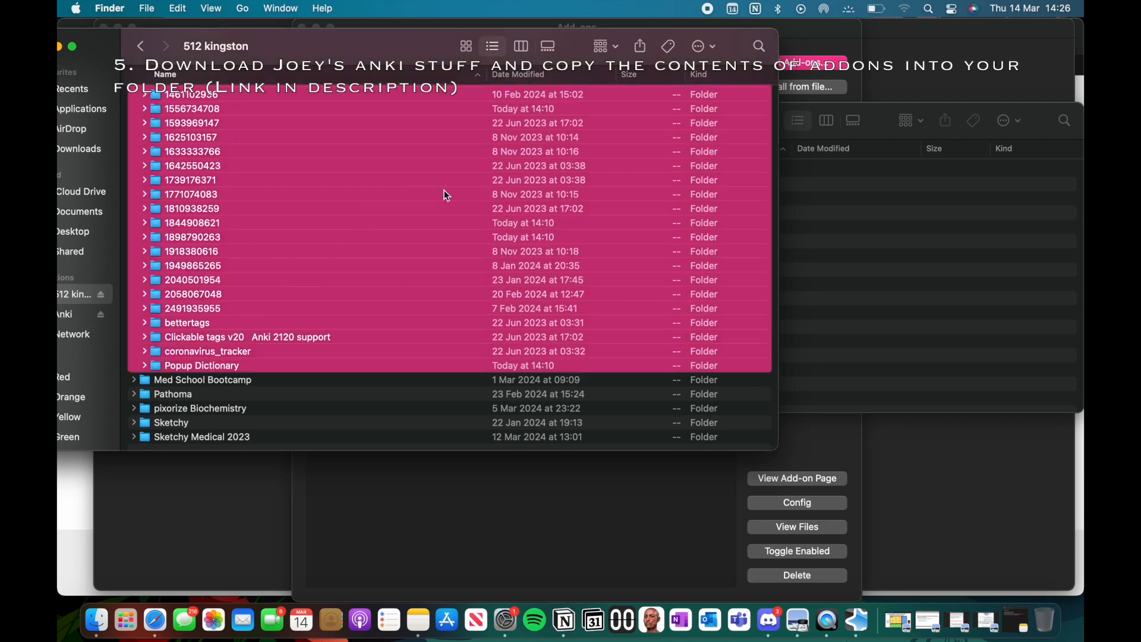
# Step: Copy the selected add-on subfolders into the addons21 folder, and close the addons21, 512 kingston and Anki installer windows
pyautogui.moveTo(412, 184); pyautogui.dragTo(825, 218)
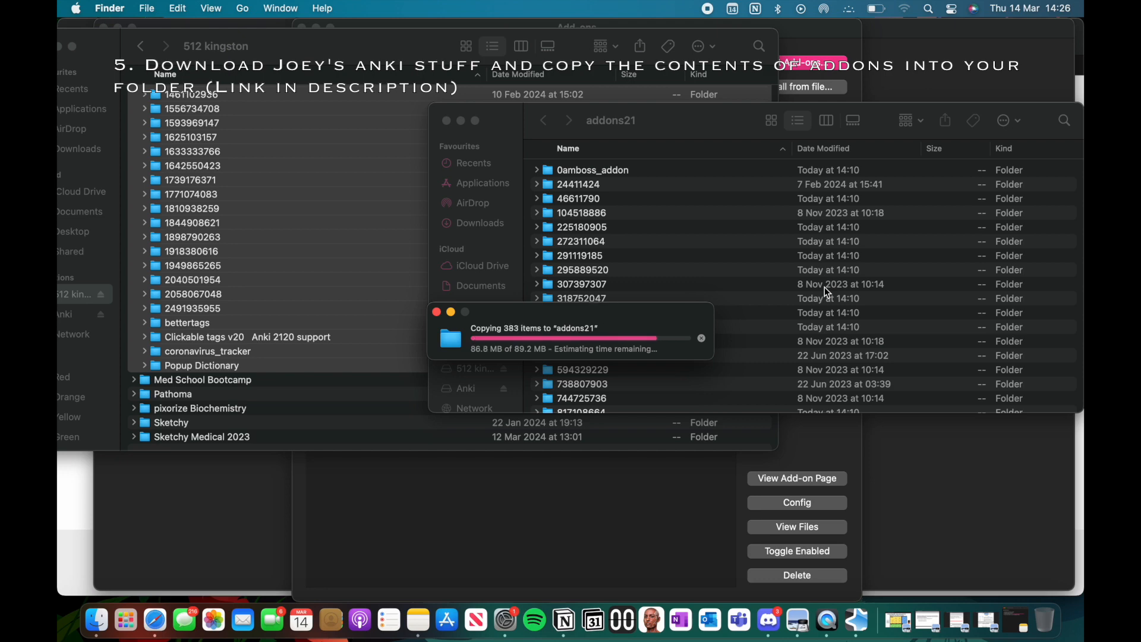
pyautogui.click(446, 122)
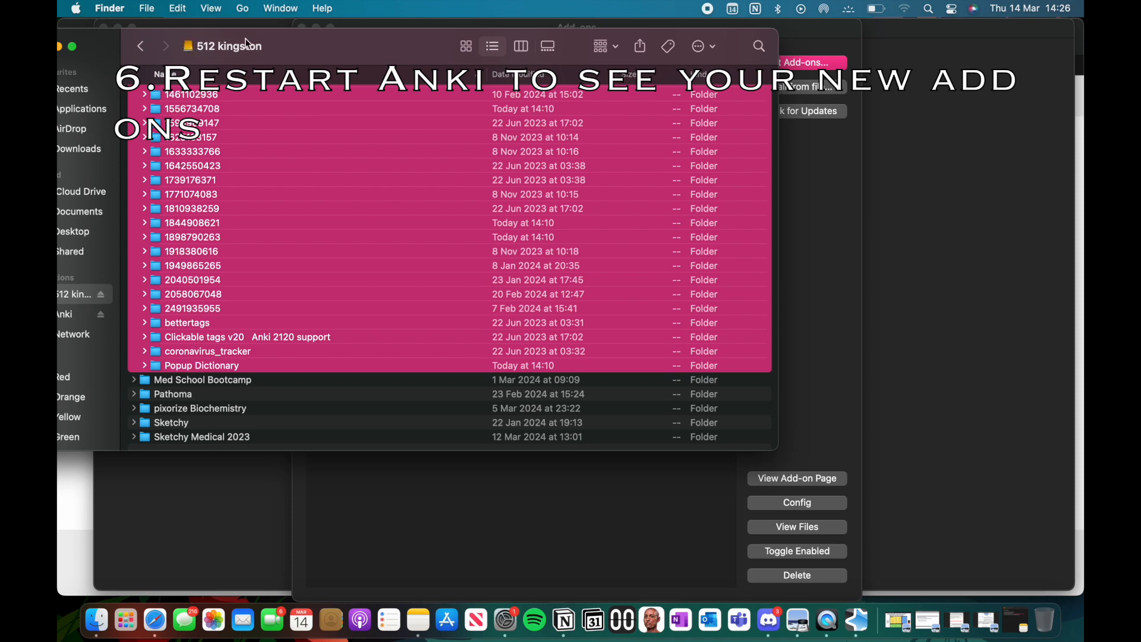
pyautogui.moveTo(305, 41); pyautogui.dragTo(398, 49)
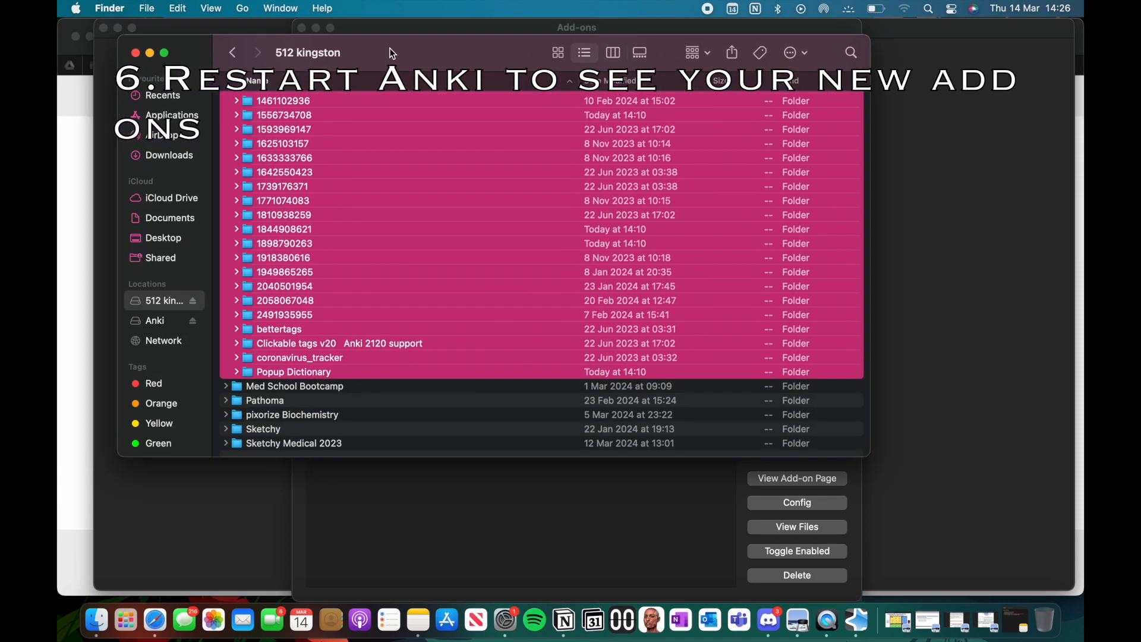
pyautogui.click(136, 53)
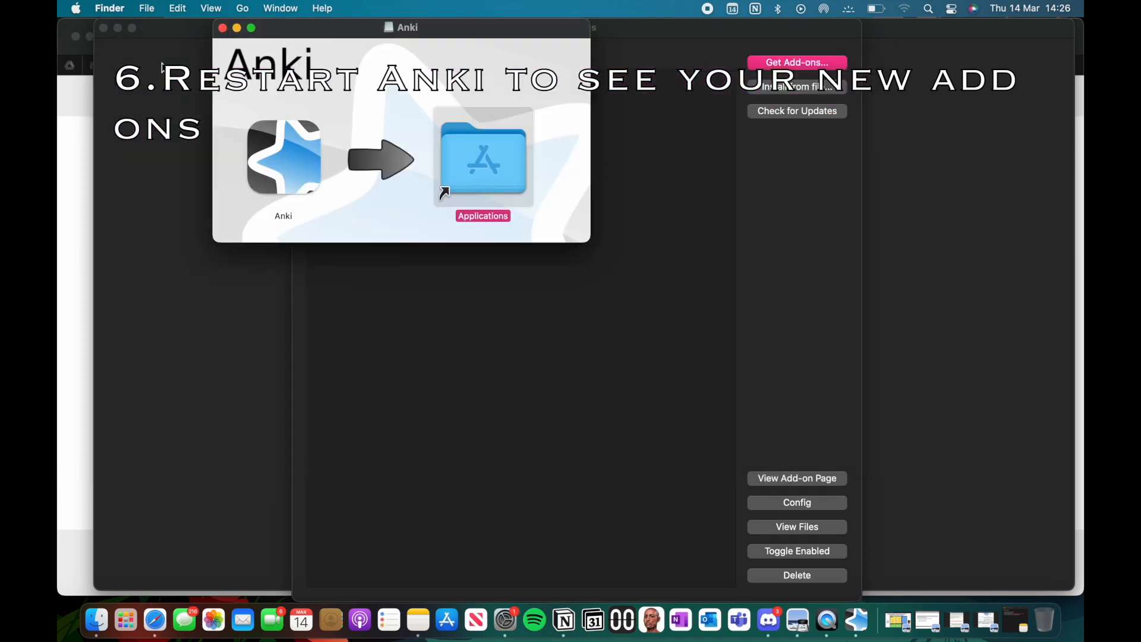
pyautogui.click(223, 29)
# Step: Quit and relaunch Anki to load the copied add-ons, and dismiss the AMBOSS welcome window
pyautogui.click(406, 117)
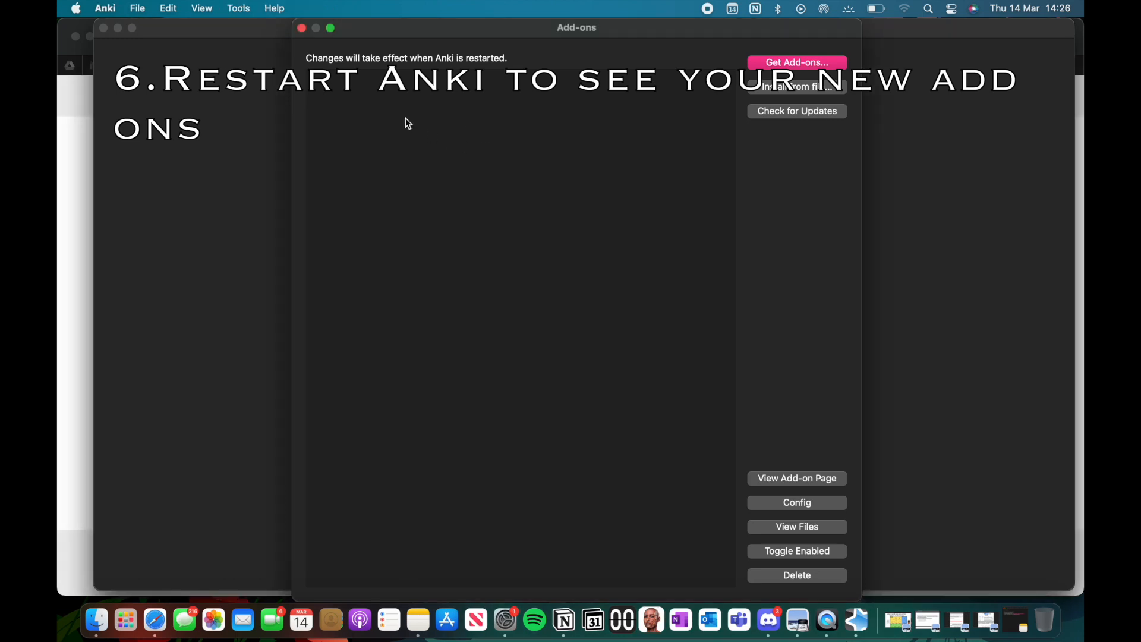
pyautogui.press('super+q')
pyautogui.click(103, 28)
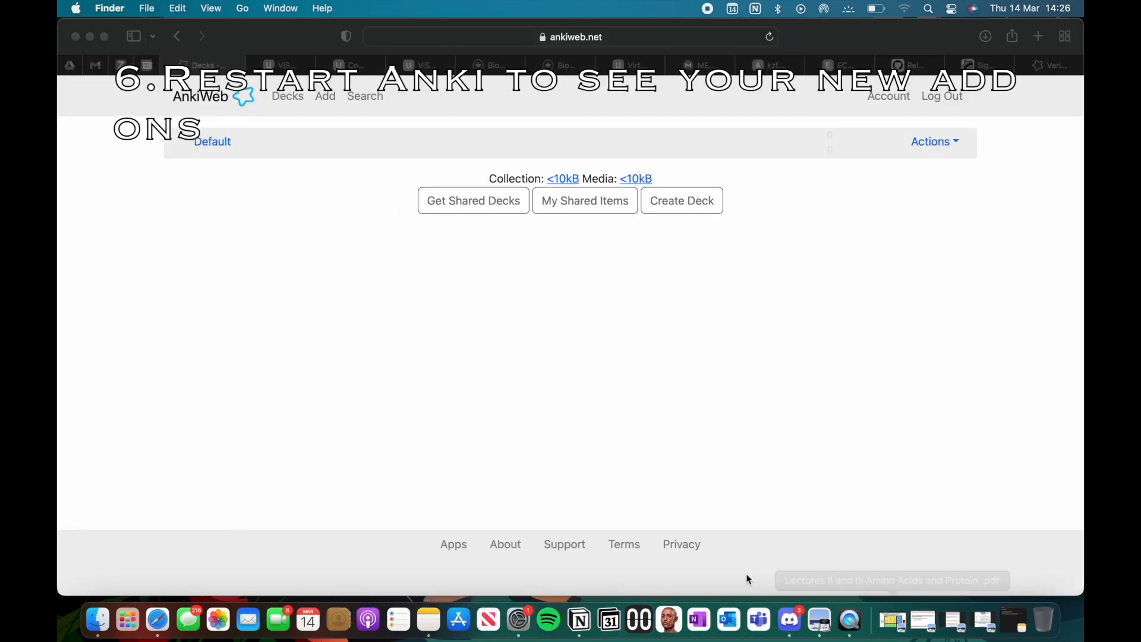
pyautogui.press('super+space')
pyautogui.write('anki')
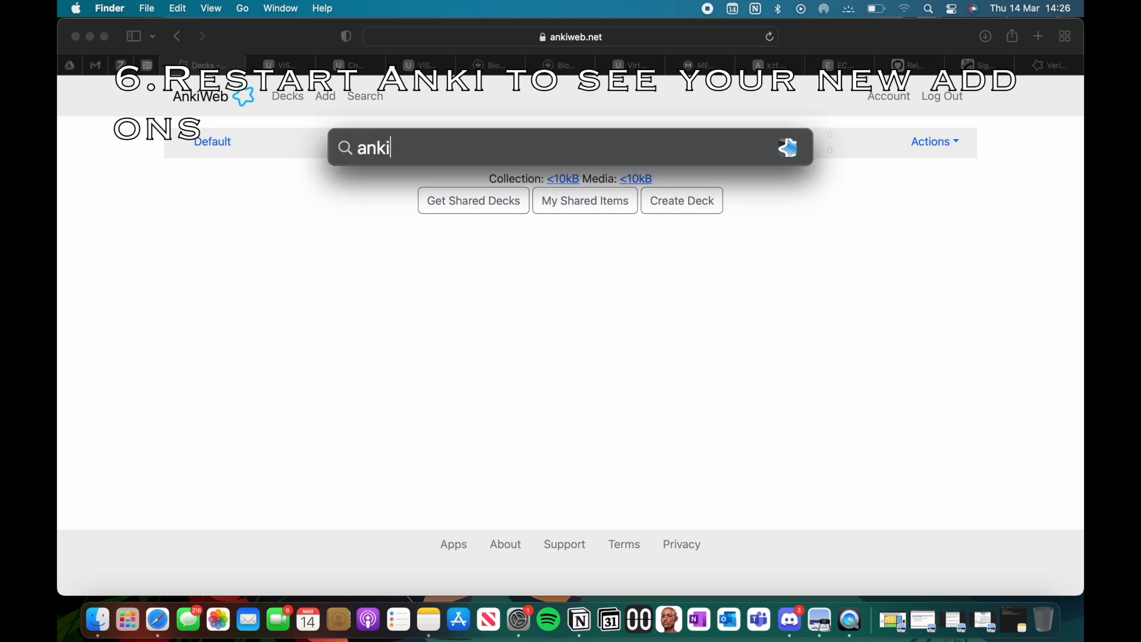
pyautogui.press('Return')
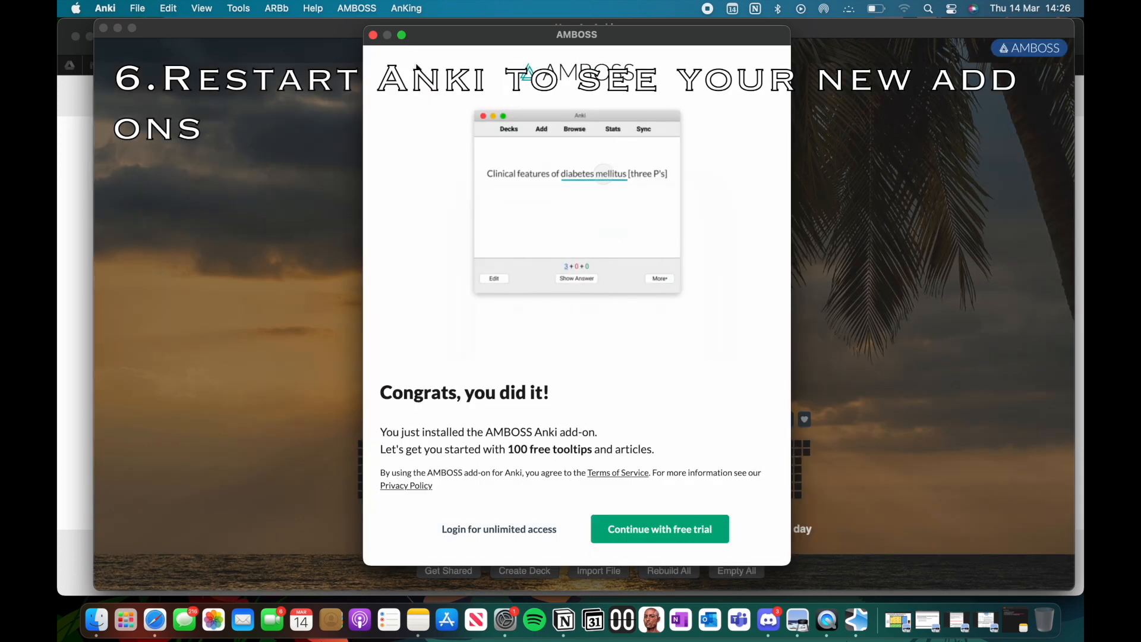
pyautogui.click(373, 35)
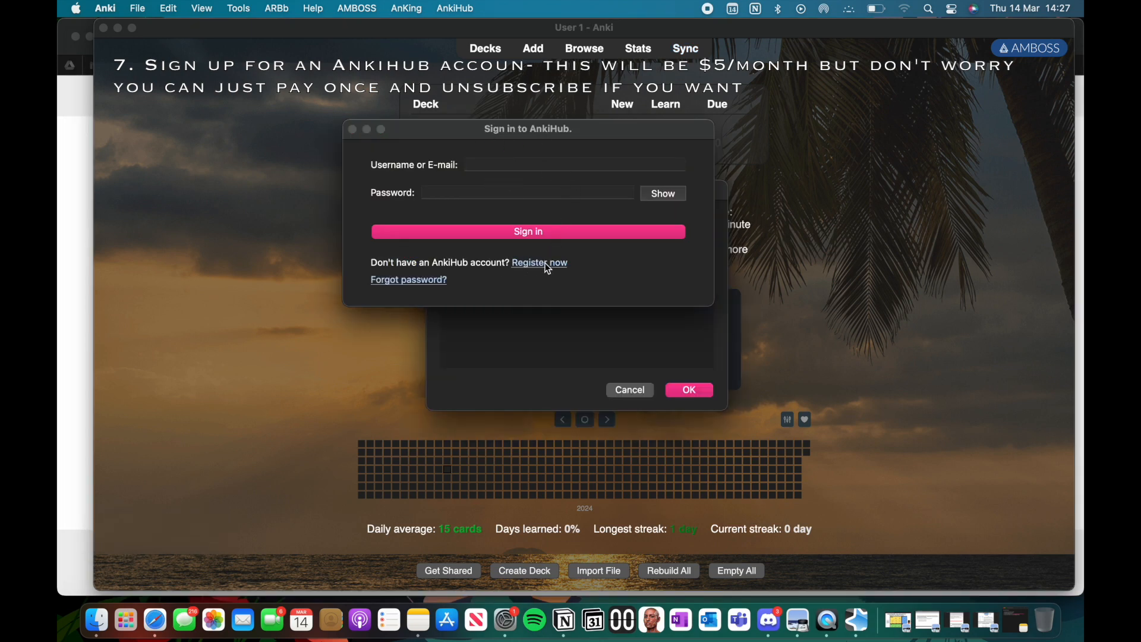
# Step: Open the AnkiHub registration page from the sign-in dialog and move the dialog out of the way
pyautogui.click(582, 284)
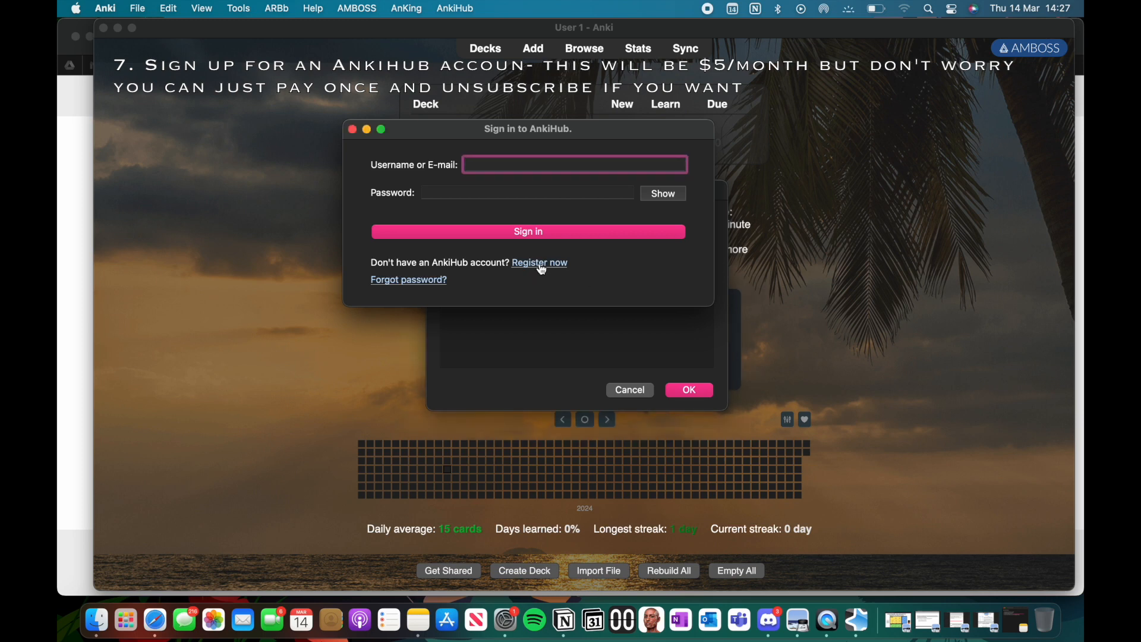
pyautogui.click(541, 266)
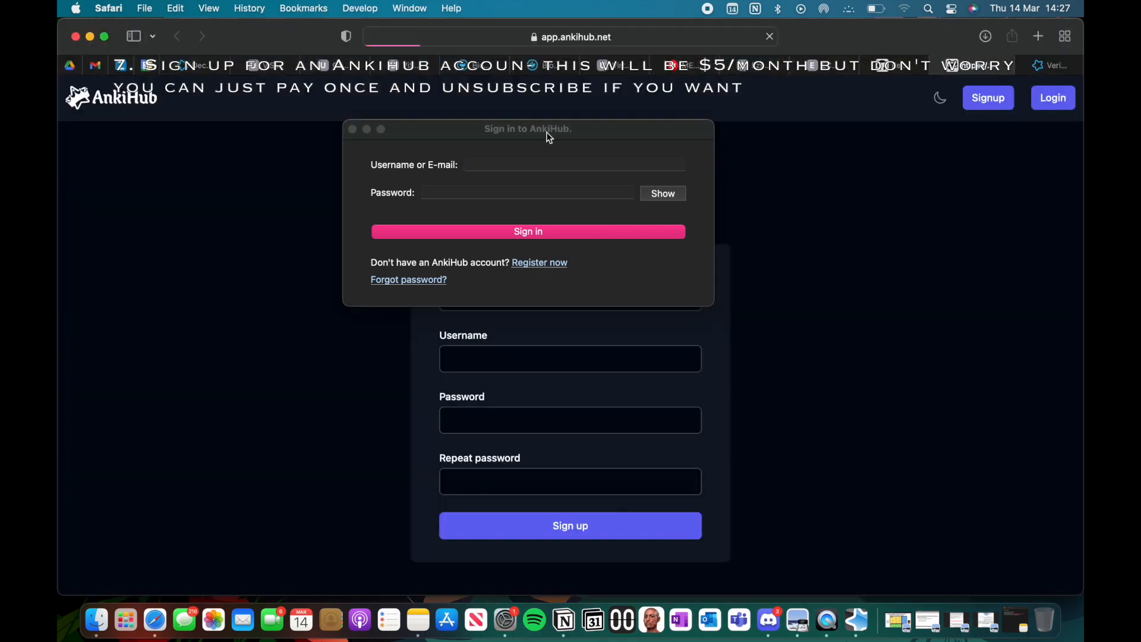
pyautogui.click(368, 132)
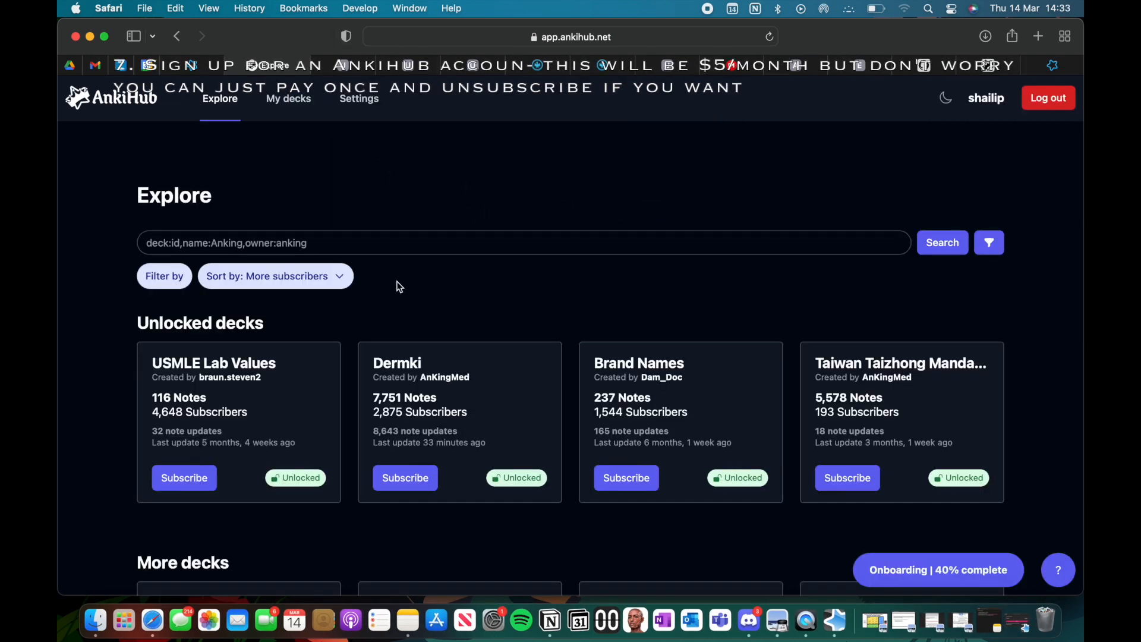
# Step: Subscribe to the AnKing Overhaul deck listed under More decks and confirm the subscription
pyautogui.scroll(-10, 379, 357)
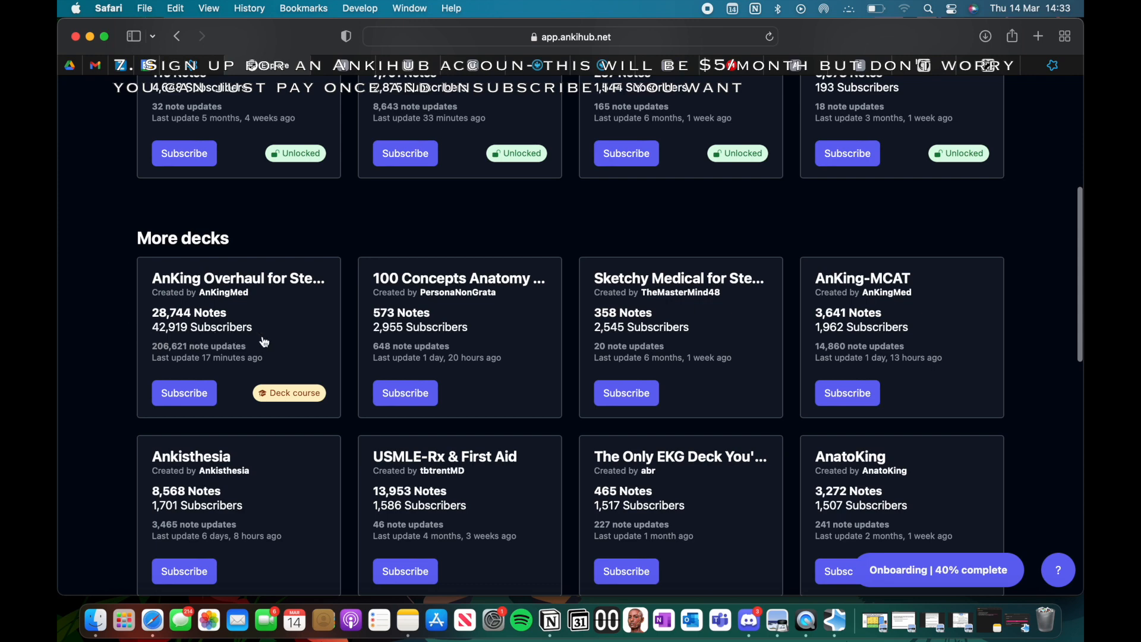
pyautogui.click(178, 393)
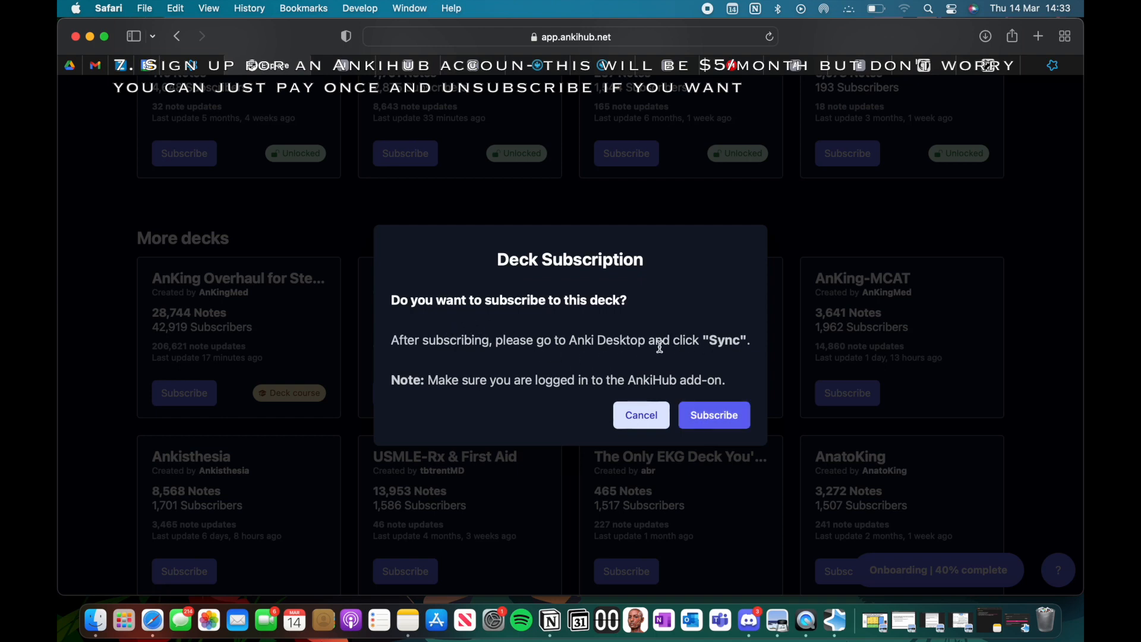
pyautogui.click(711, 410)
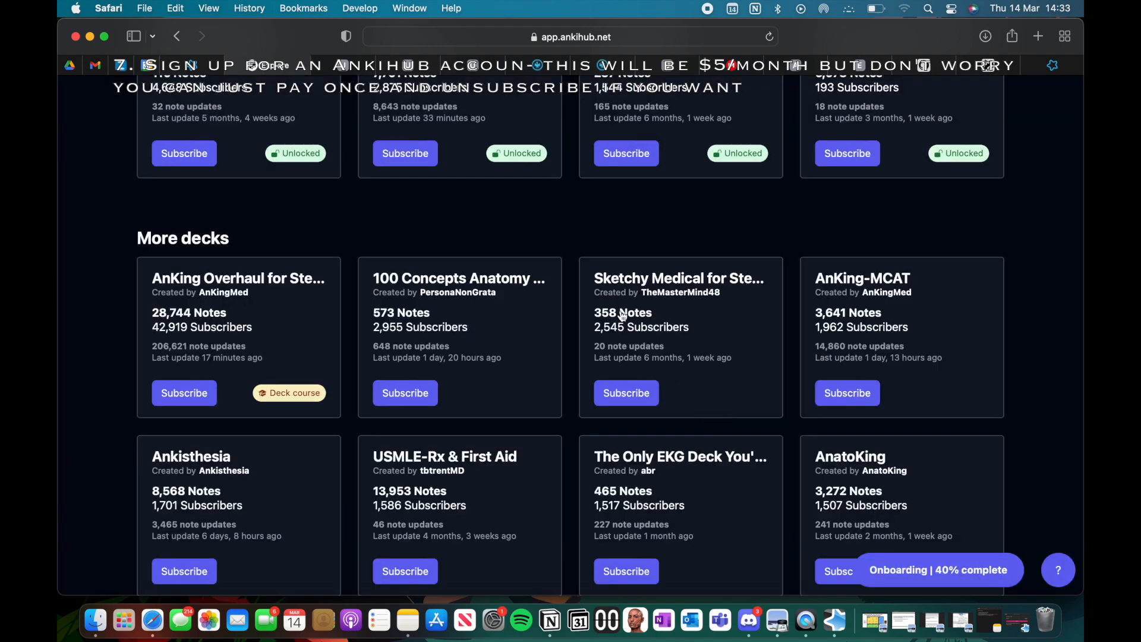
# Step: Open the AnkiHub onboarding checklist and start the Install and Log into AnkiHub Add-on item
pyautogui.click(950, 574)
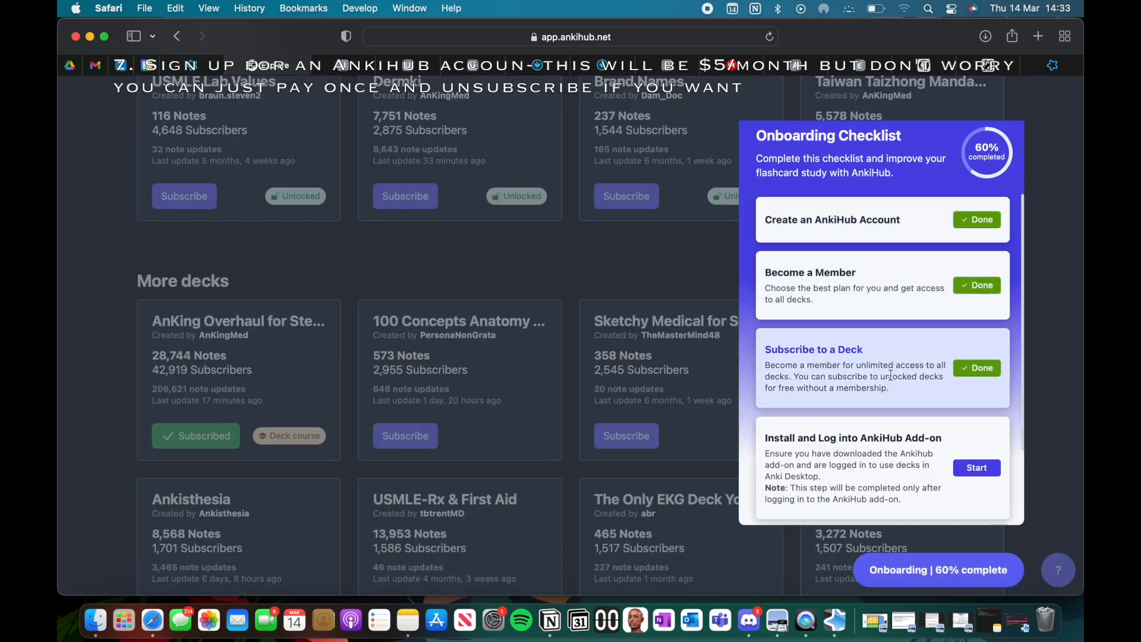
pyautogui.scroll(-3, 890, 376)
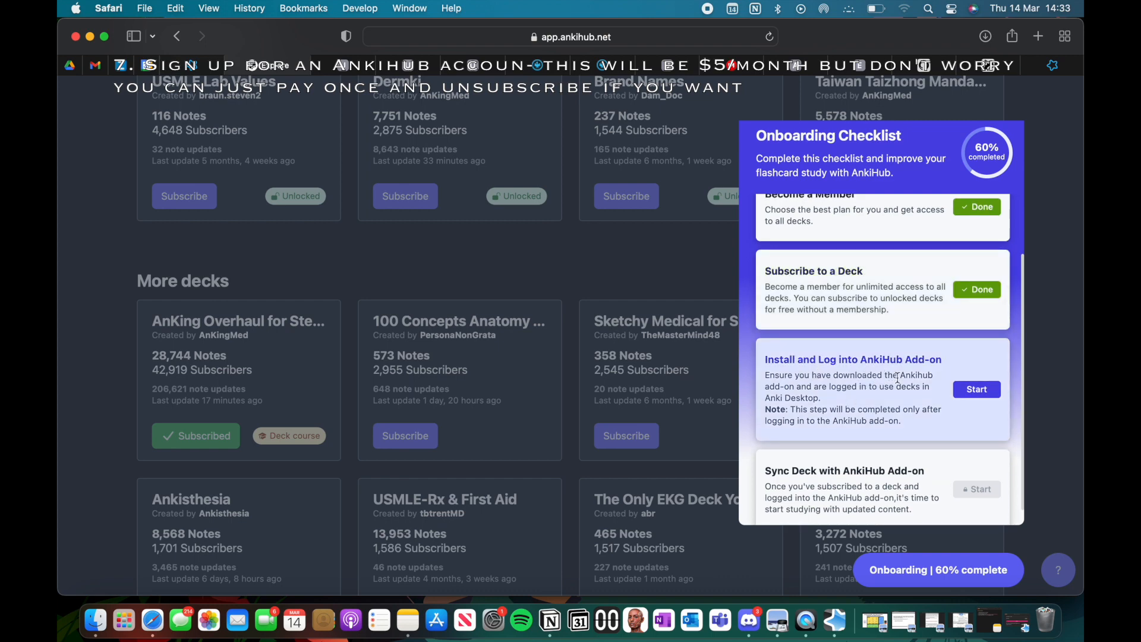
pyautogui.click(978, 390)
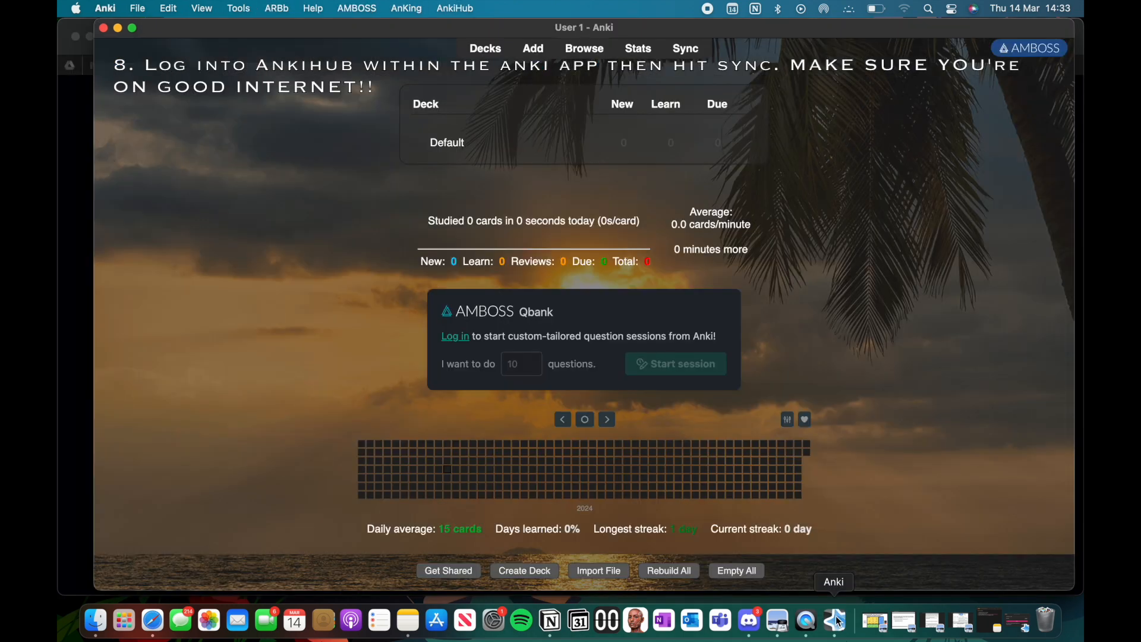
# Step: Switch to Anki, request the AnkiHub sign-in, and bring the main Anki window back to the front
pyautogui.click(836, 619)
pyautogui.click(461, 11)
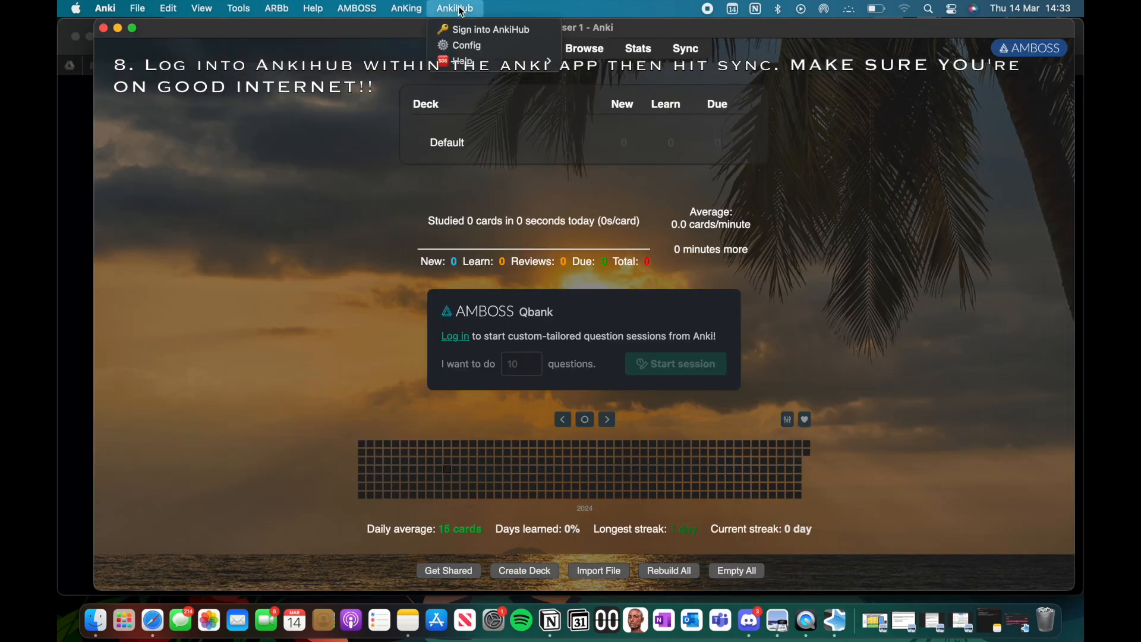
pyautogui.click(464, 31)
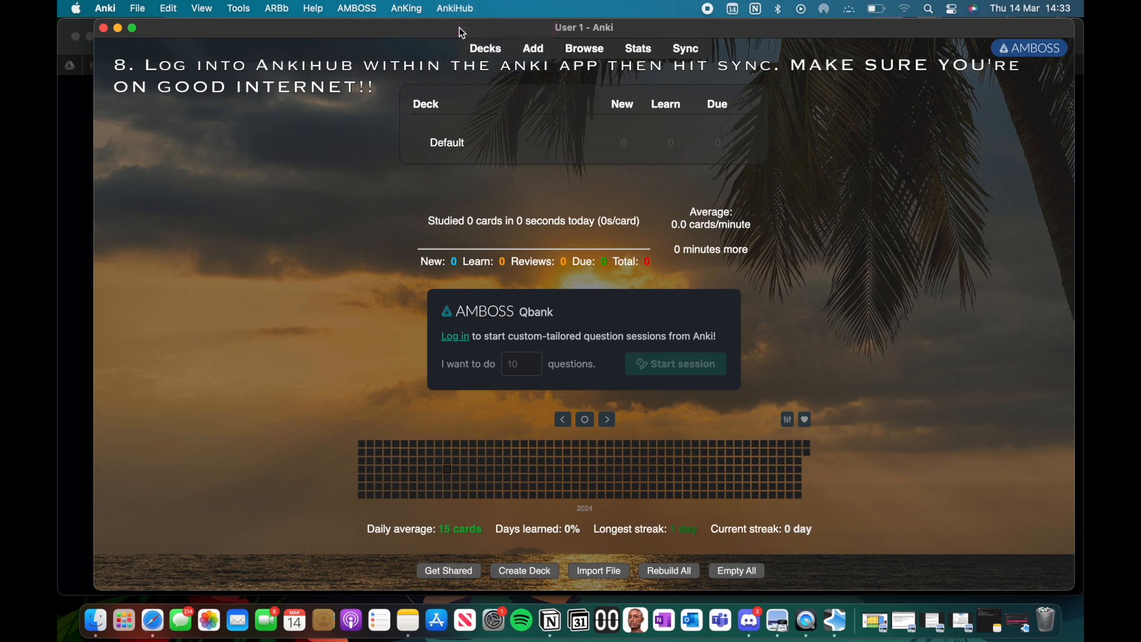
pyautogui.hotkey('ctrl', 'Up')
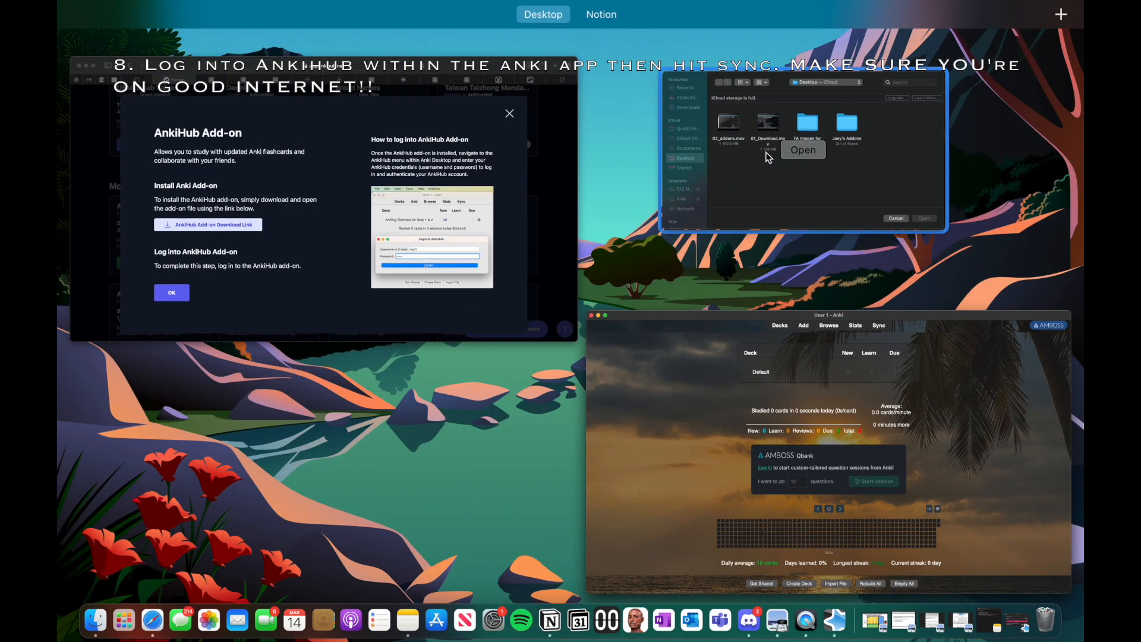
pyautogui.click(699, 318)
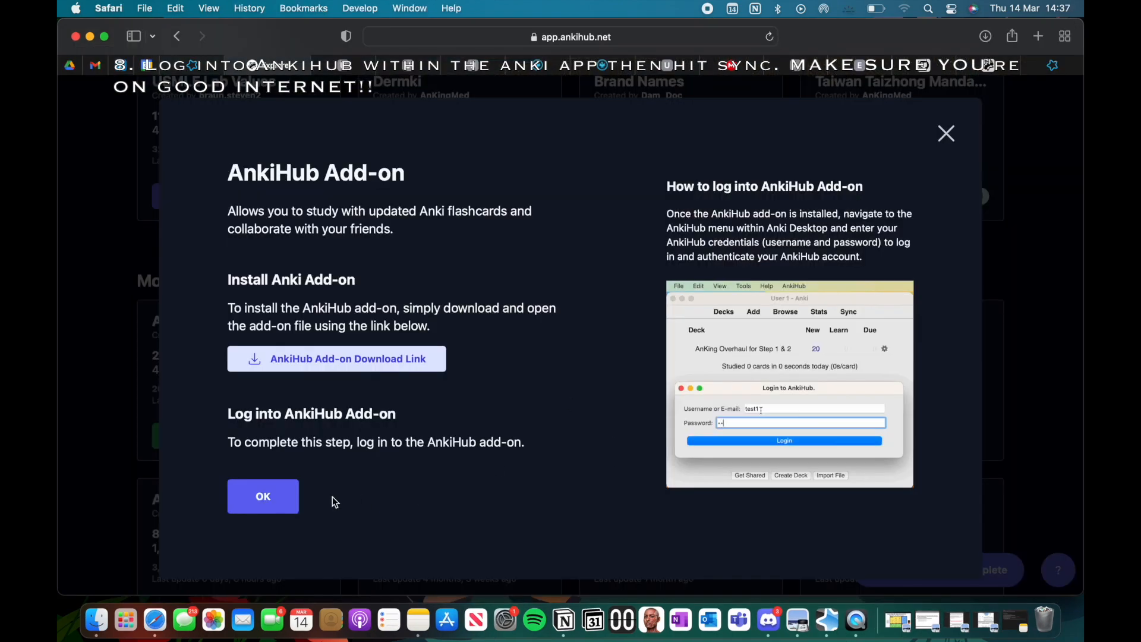
# Step: Close the add-on login instructions, start the Sync Deck with AnkiHub Add-on checklist item, and acknowledge its instructions
pyautogui.click(267, 503)
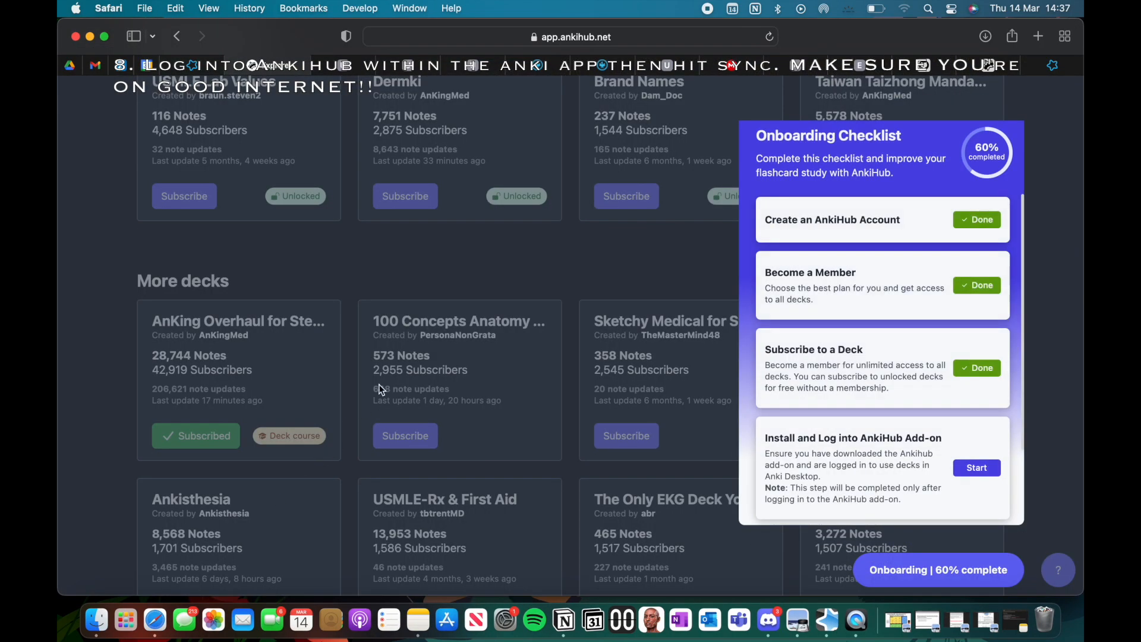
pyautogui.scroll(-5, 931, 334)
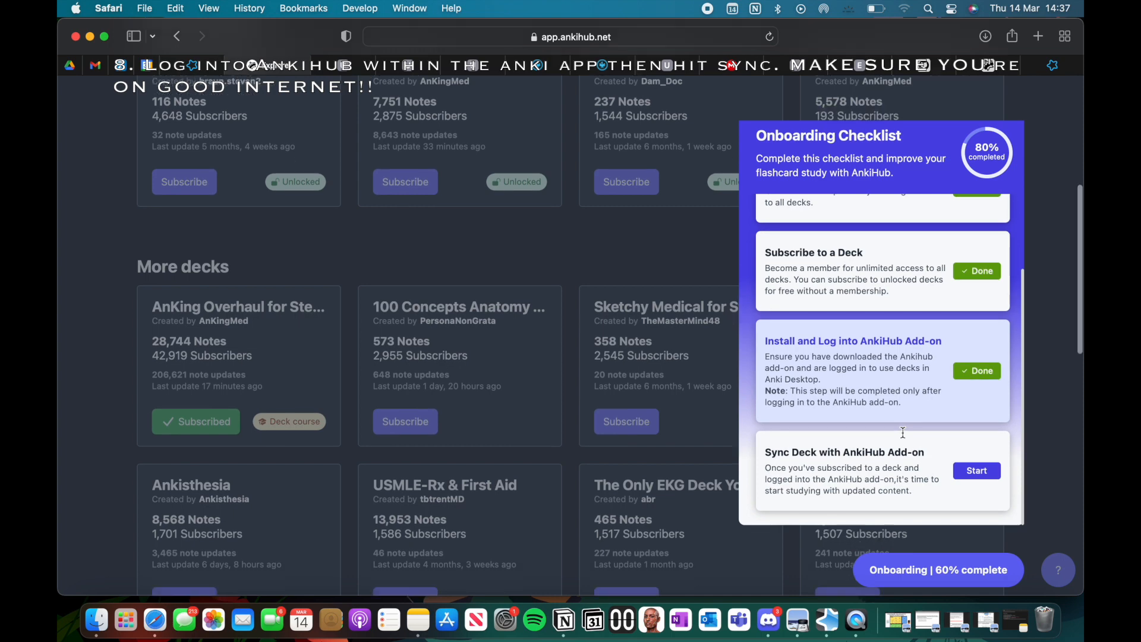
pyautogui.click(973, 479)
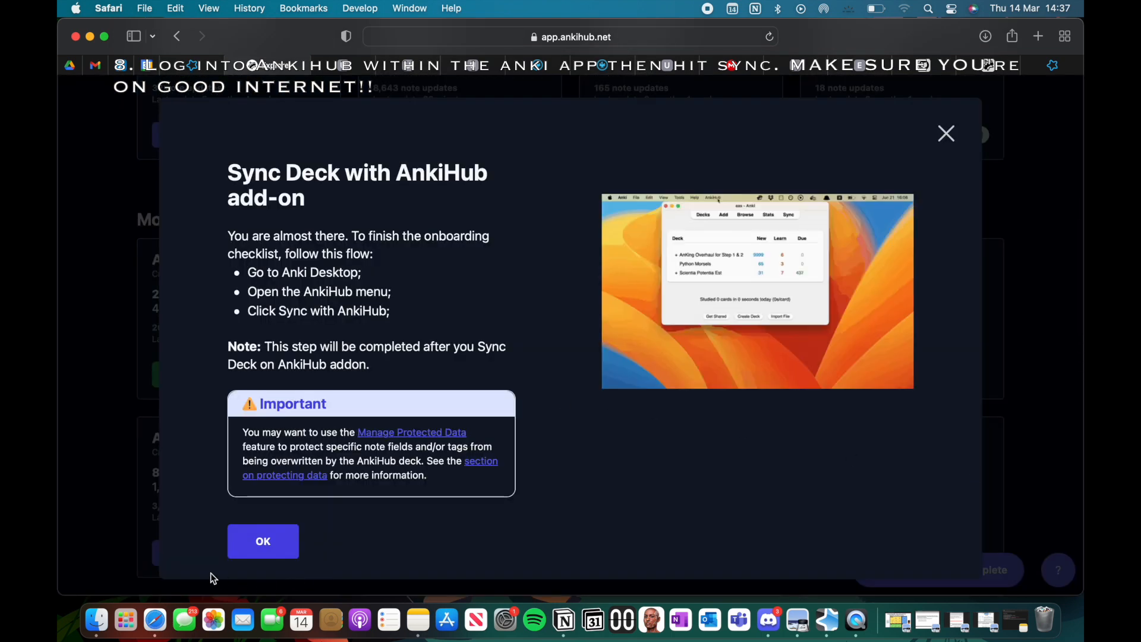
pyautogui.click(262, 542)
# Step: Switch to Anki, sync, and install the AnKing Overhaul for Step 1 & 2 deck with removal of unused tags and empty cards
pyautogui.click(828, 620)
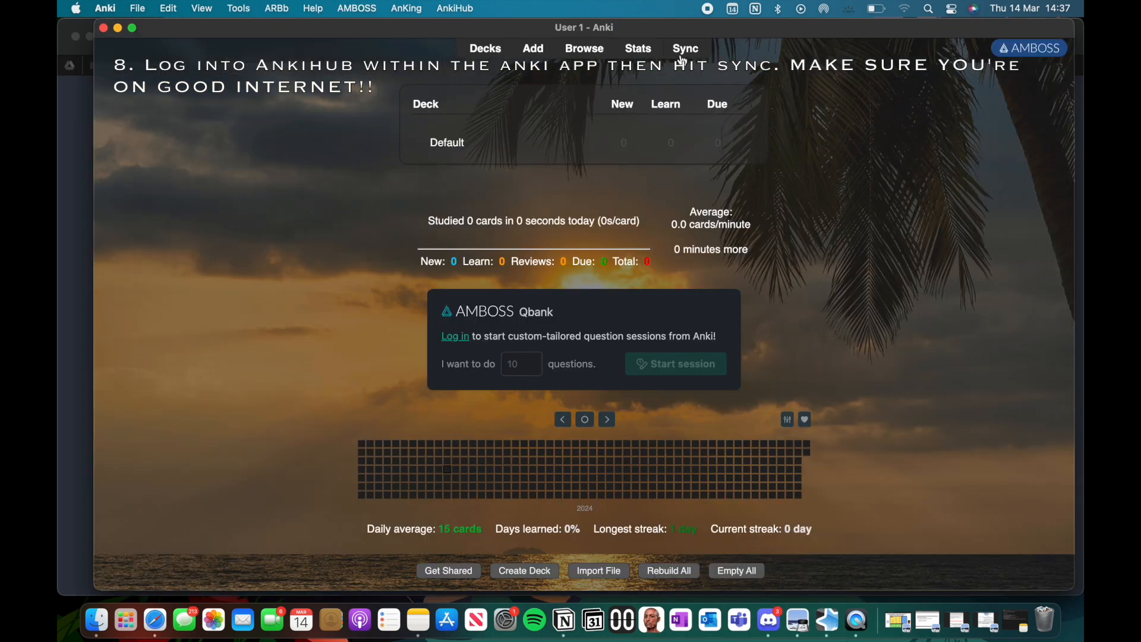
pyautogui.click(684, 52)
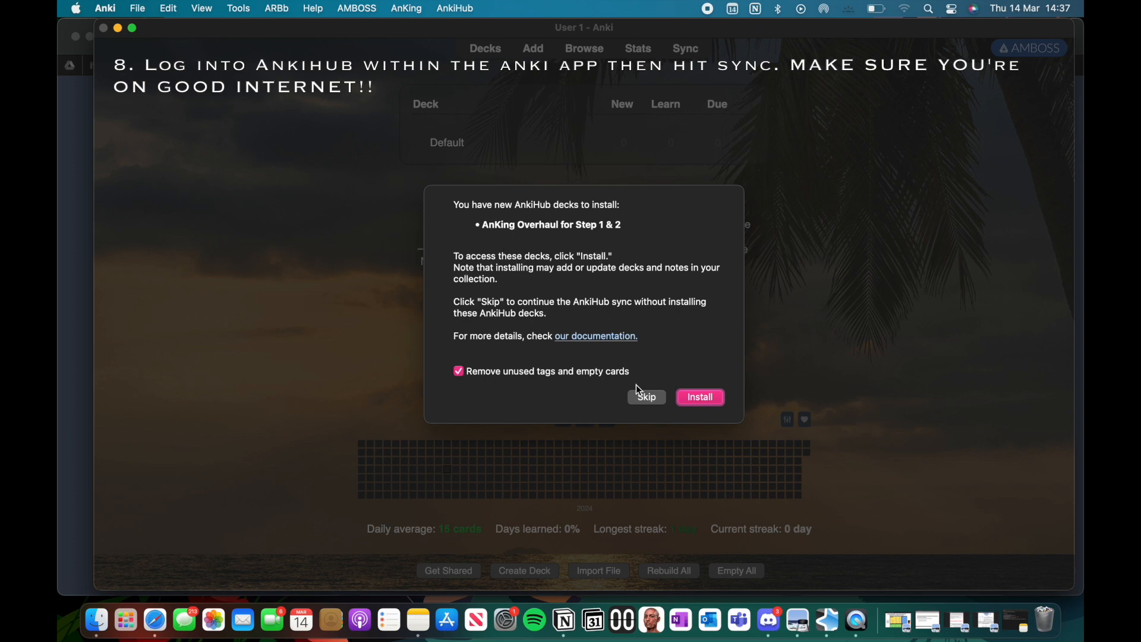
pyautogui.click(707, 398)
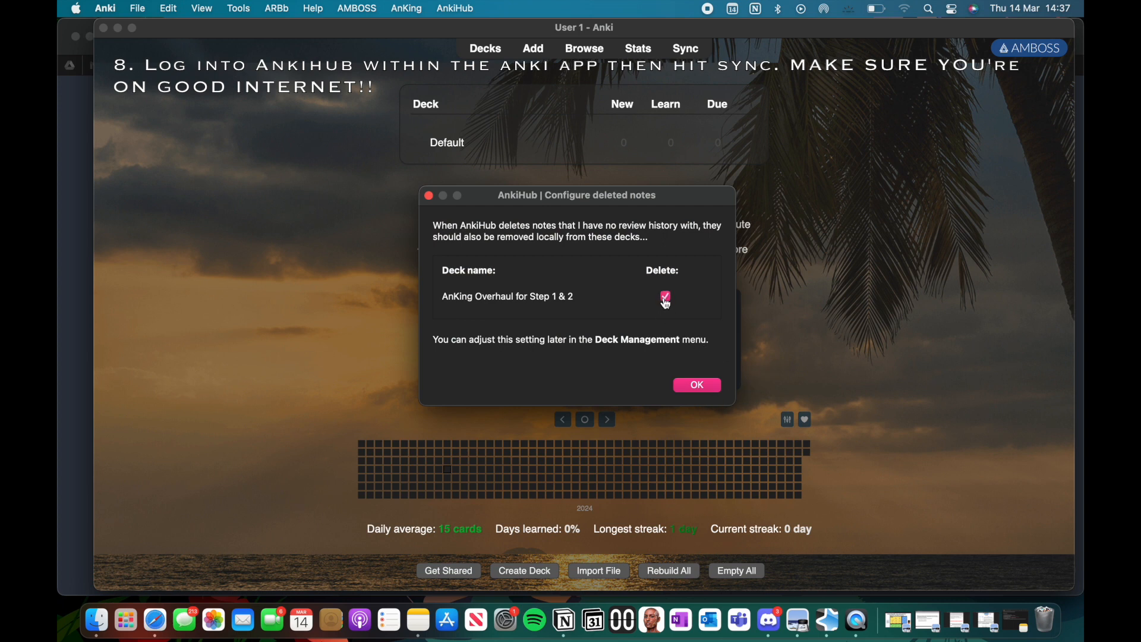
# Step: Accept local deletion of removed notes for the AnKing deck, enable its subdecks, and close the import summary
pyautogui.click(690, 388)
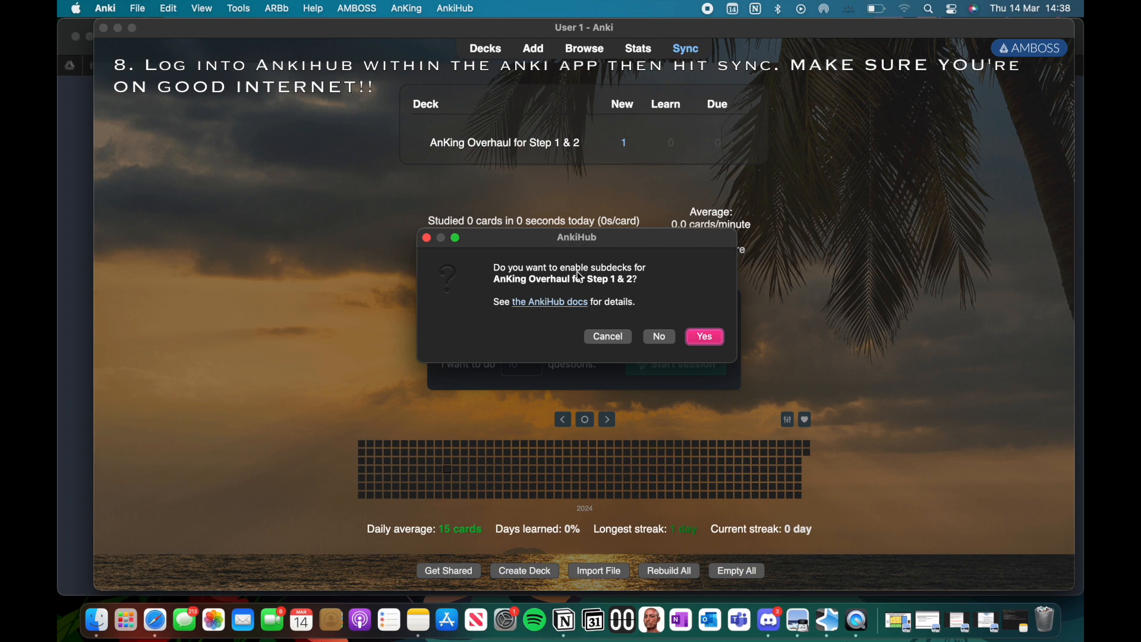
pyautogui.click(705, 337)
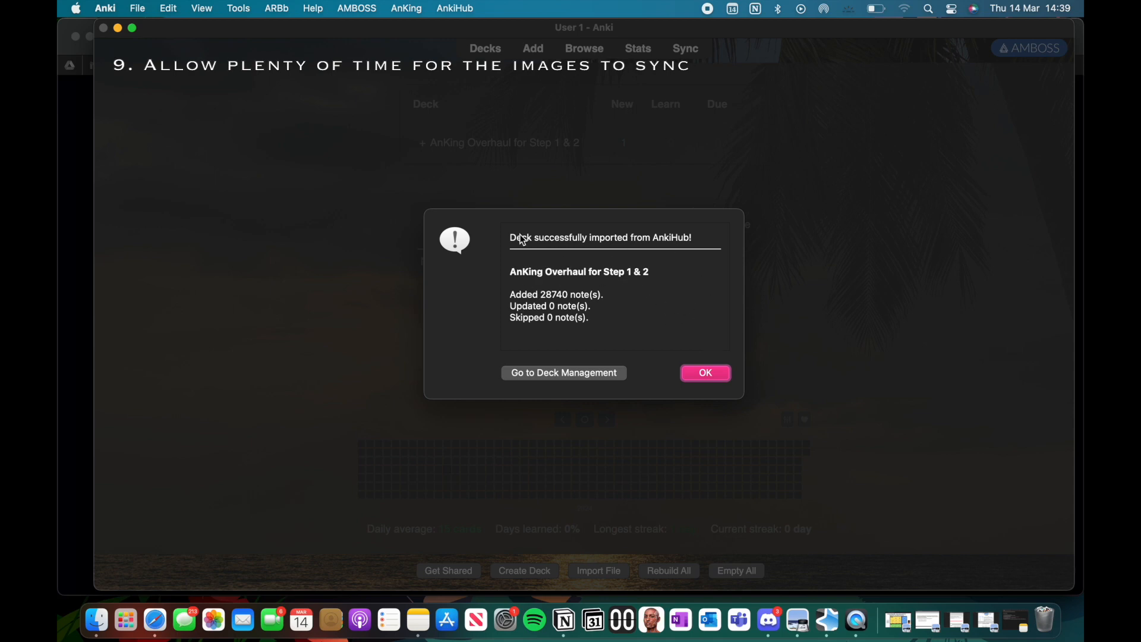
pyautogui.click(708, 373)
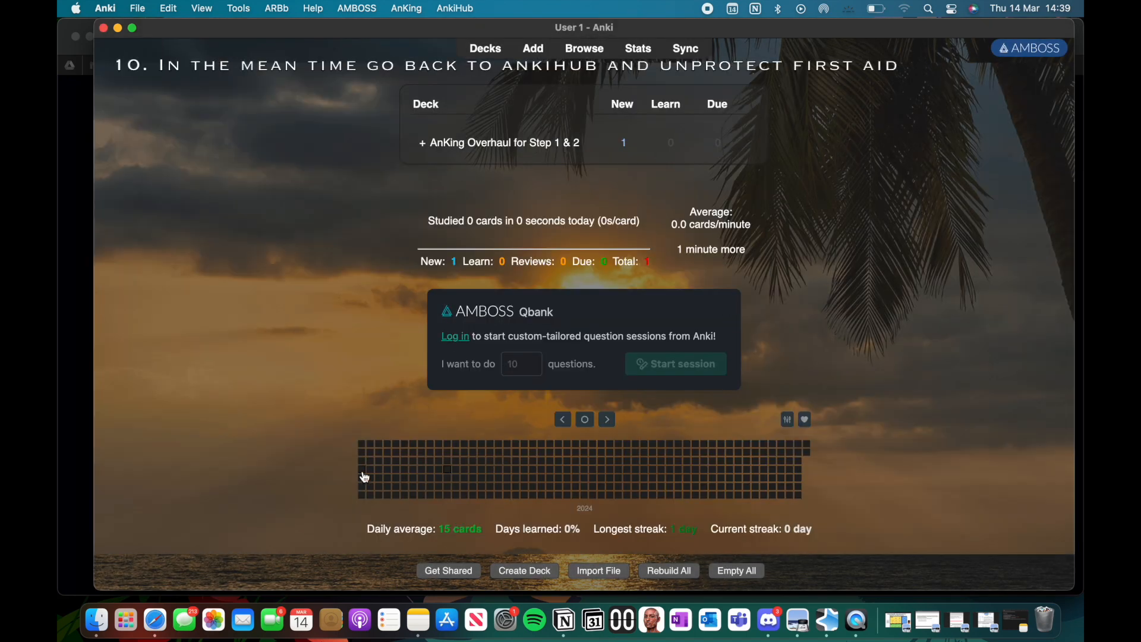
# Step: Switch to Safari, finish the AnkiHub onboarding, and open the AnKing Overhaul for Step 1 & 2 deck page
pyautogui.click(154, 621)
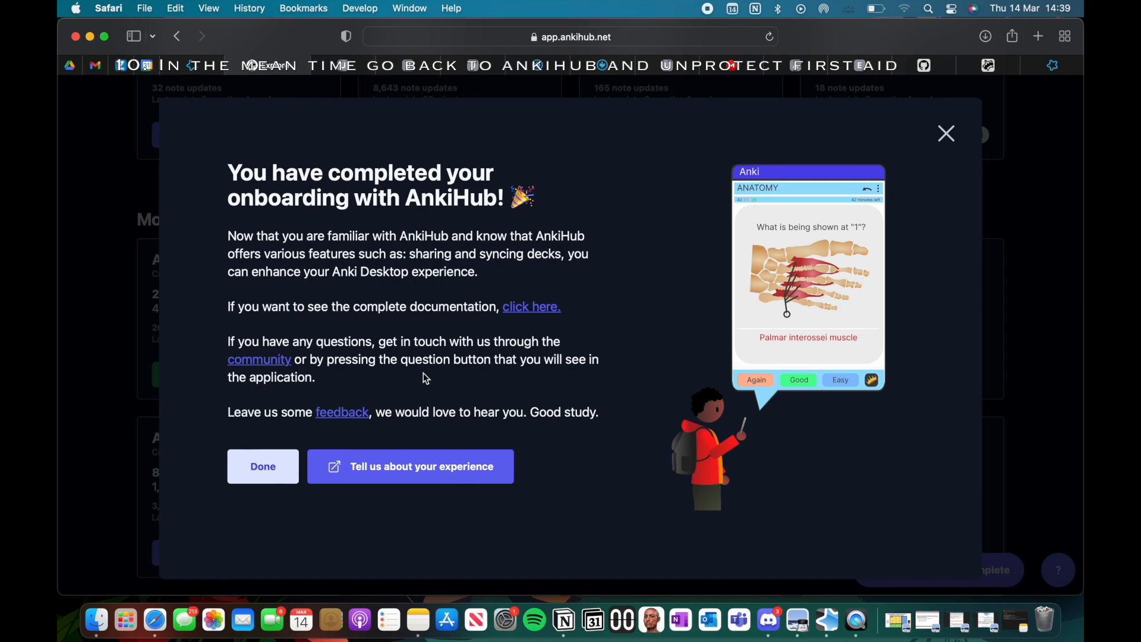
pyautogui.click(266, 467)
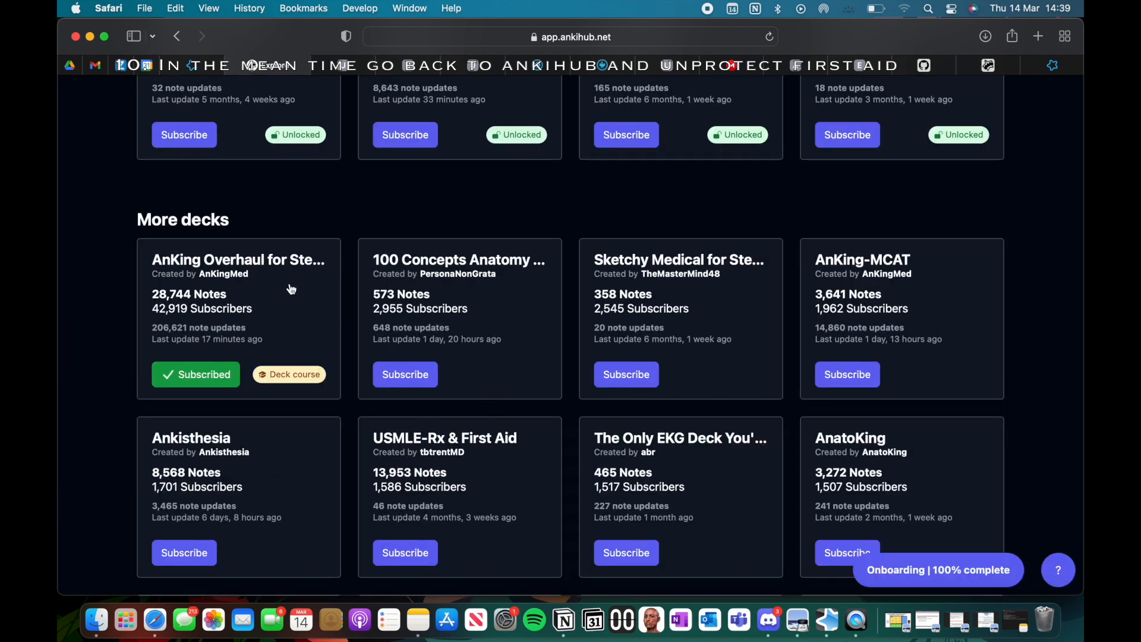
pyautogui.click(229, 277)
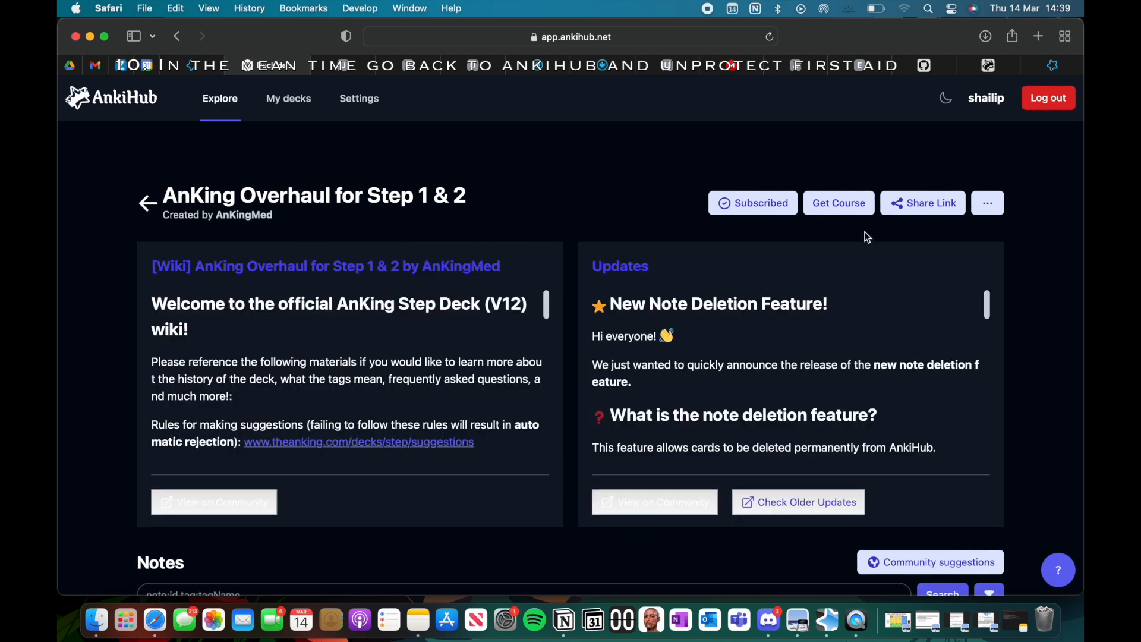
# Step: Remove protection from the First Aid field of the AnKingOverhaul note type in the deck's protected data, and save
pyautogui.click(988, 207)
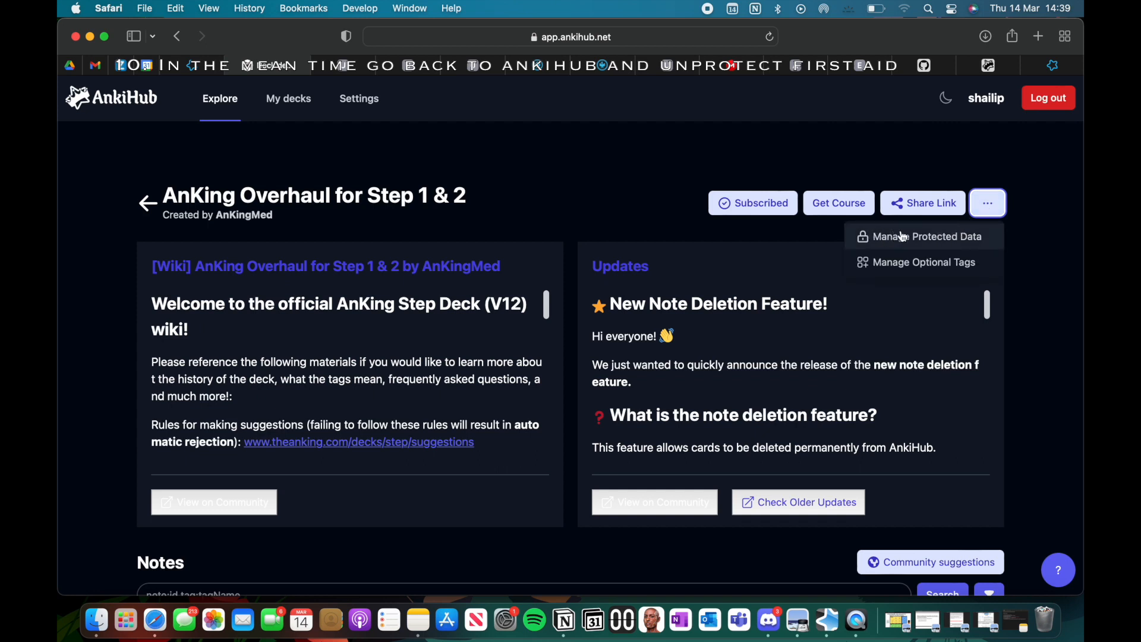
pyautogui.click(927, 240)
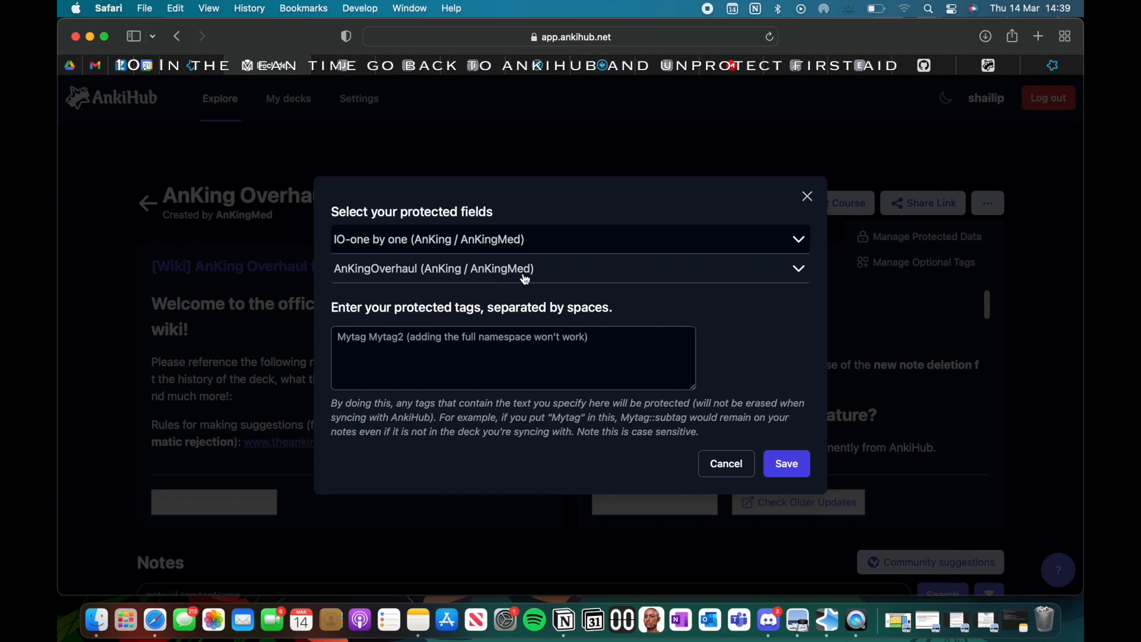
pyautogui.click(765, 269)
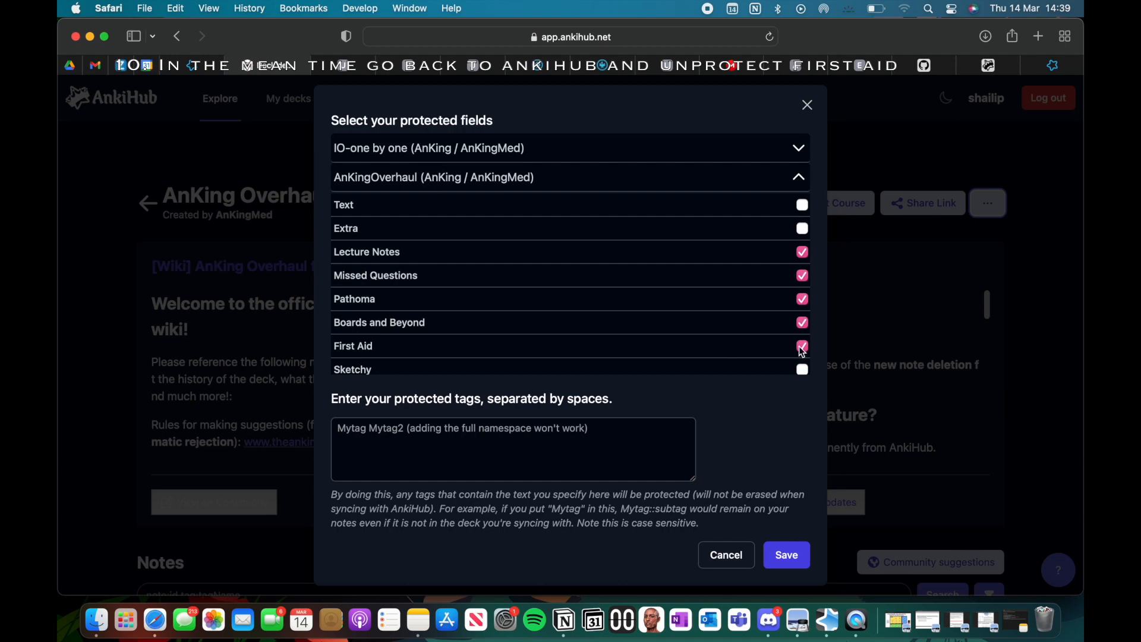
pyautogui.click(803, 347)
pyautogui.click(786, 559)
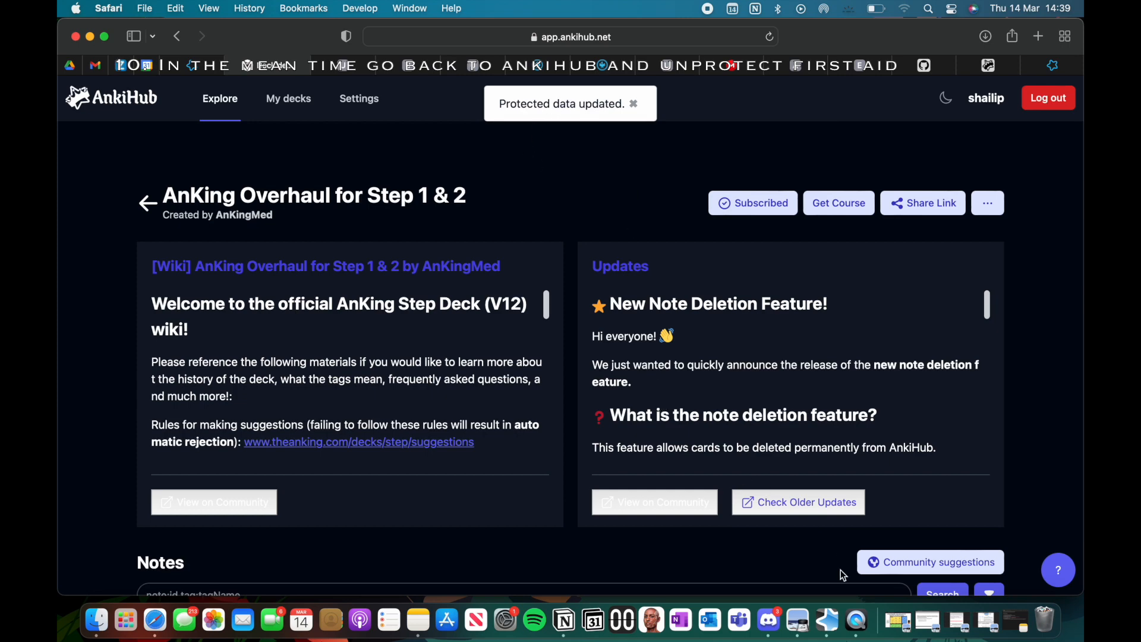
# Step: Switch to Anki and choose the FA Images for AnkingDeck folder on the 512 kingston drive as the AnkiHub media import source
pyautogui.click(830, 619)
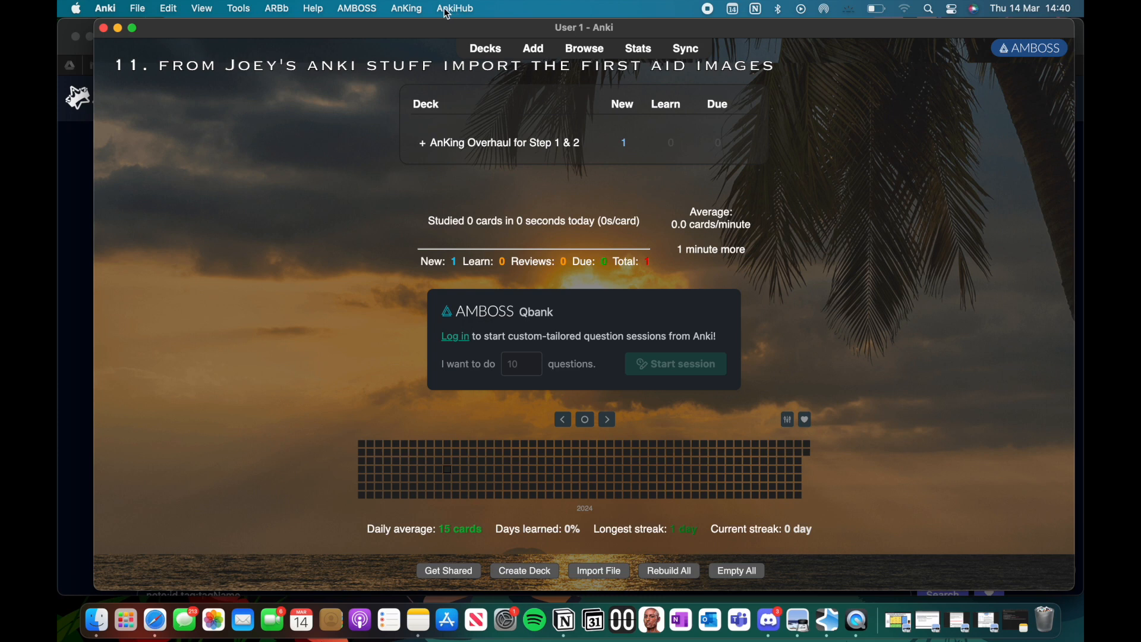
pyautogui.click(463, 10)
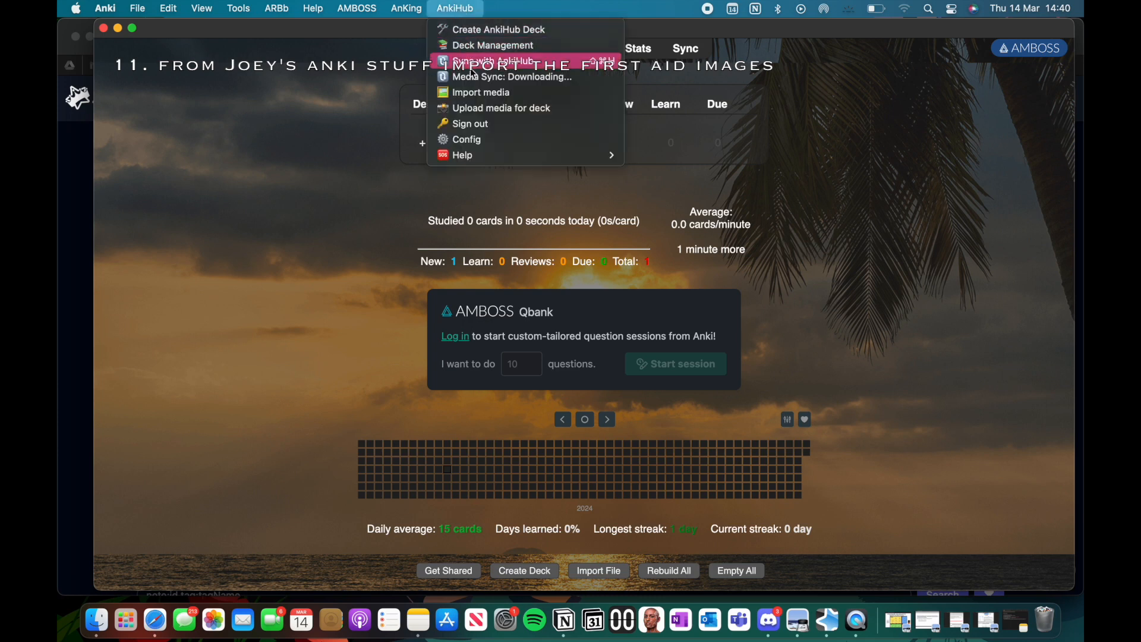
pyautogui.click(520, 94)
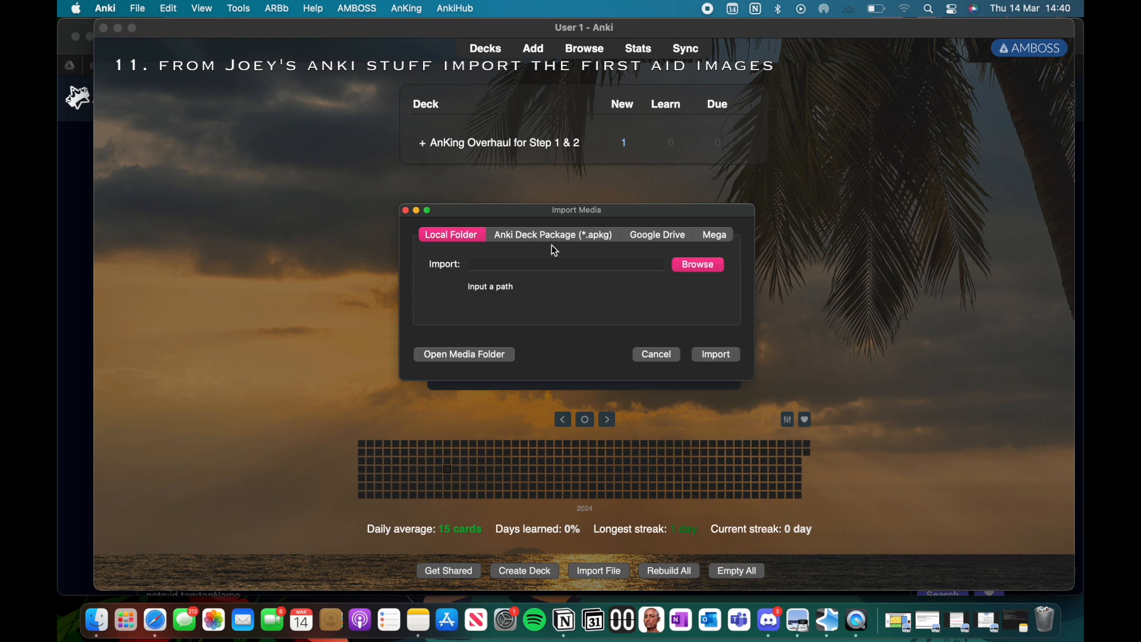
pyautogui.click(699, 265)
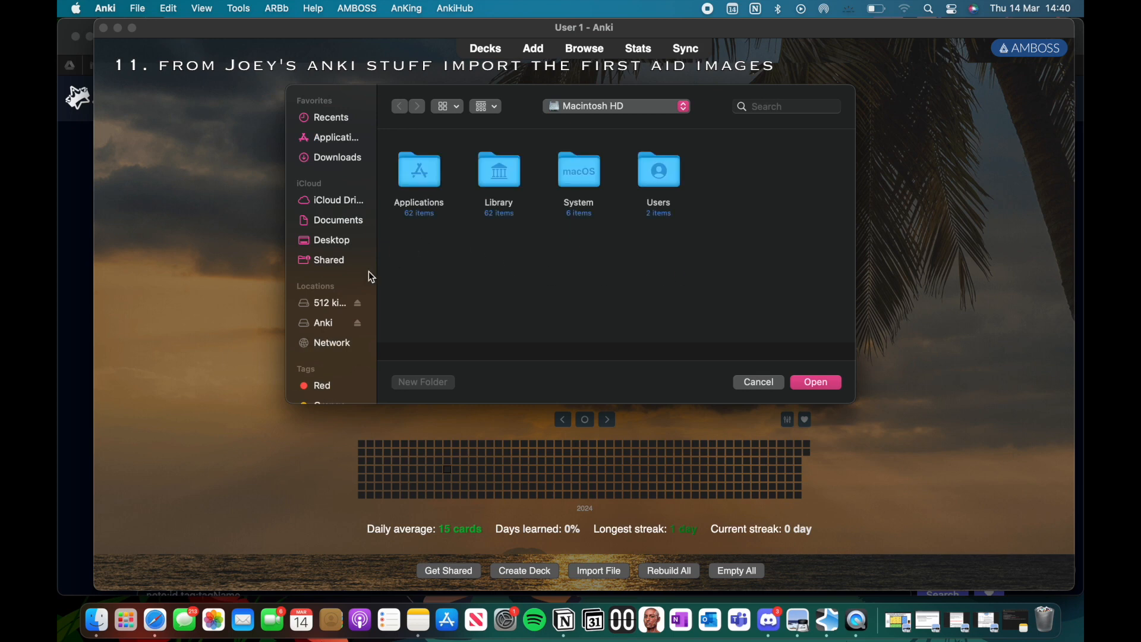
pyautogui.click(324, 304)
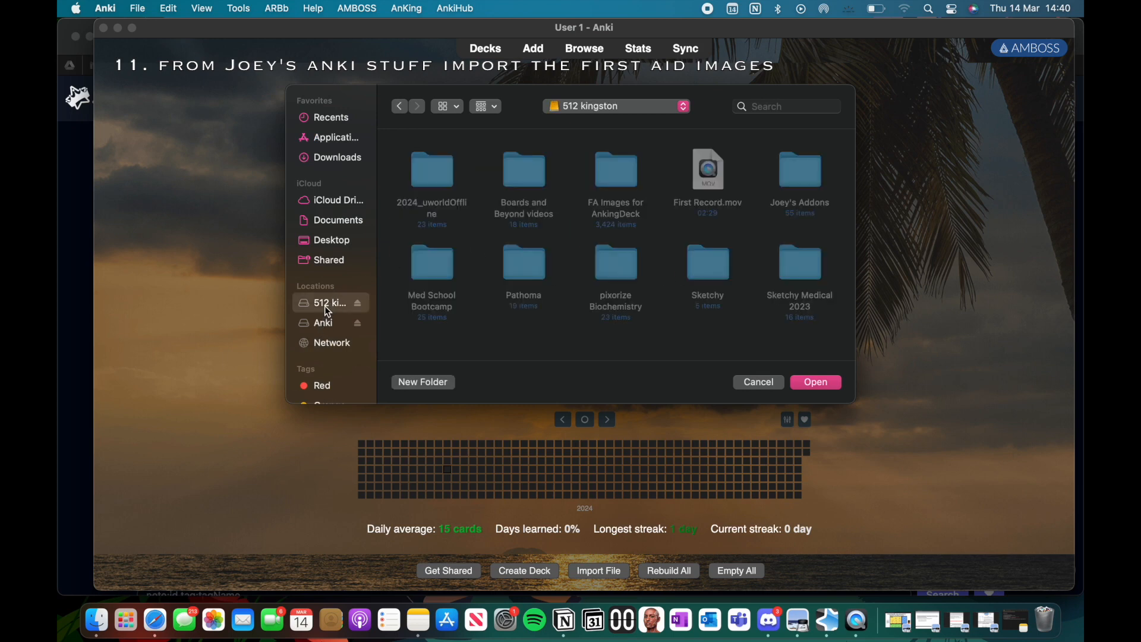
pyautogui.click(616, 179)
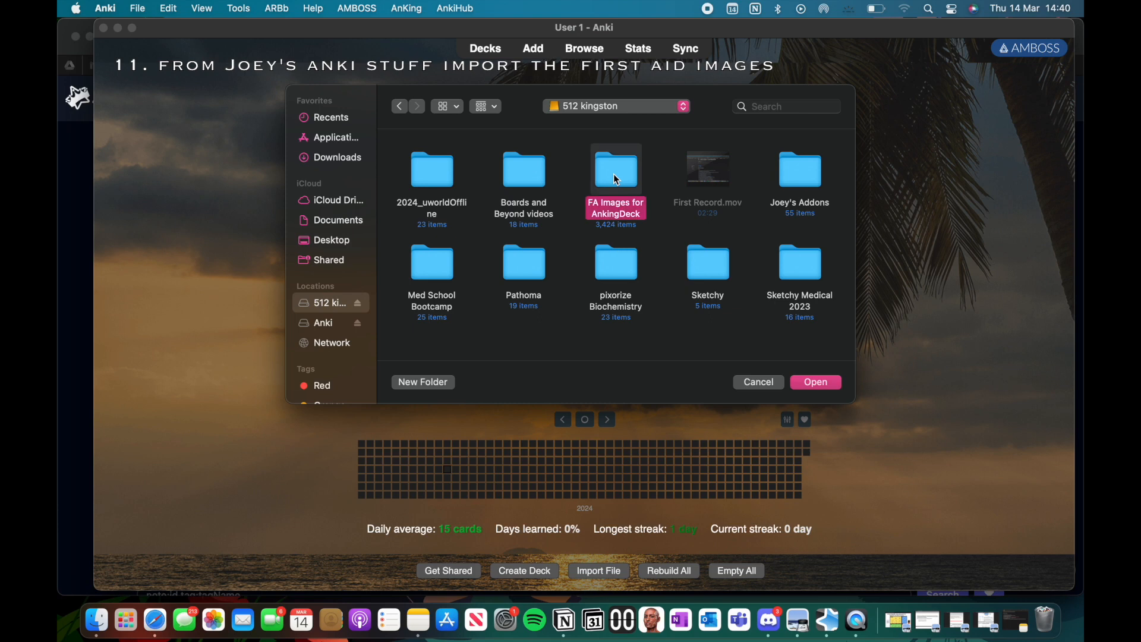
pyautogui.click(816, 382)
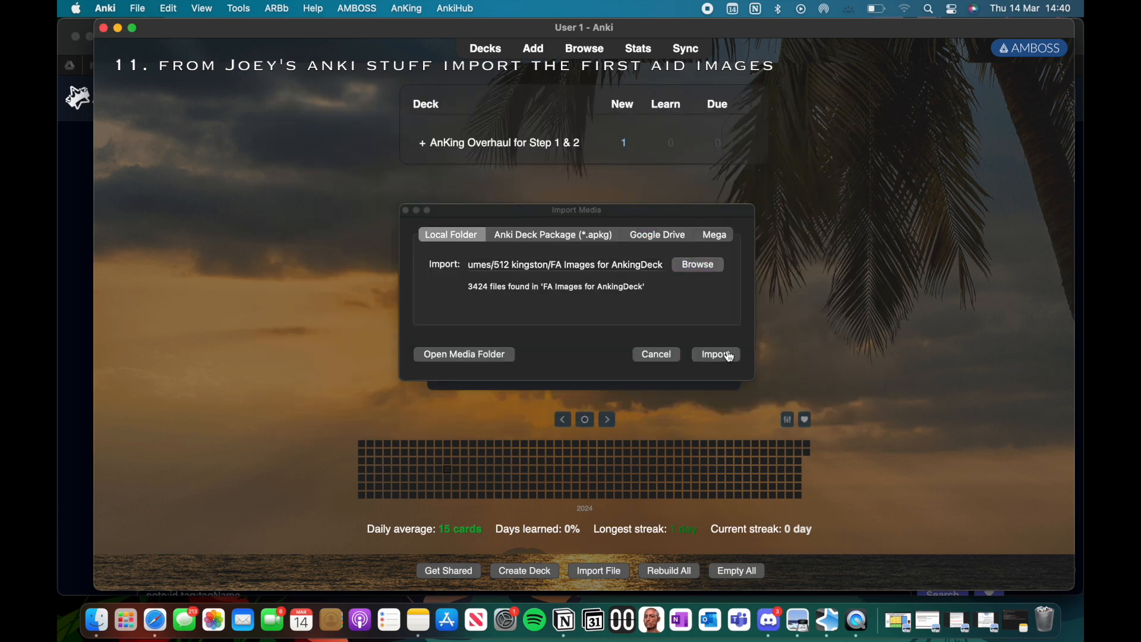
# Step: Import the First Aid images from the chosen folder and close the import summary
pyautogui.click(729, 355)
pyautogui.click(729, 354)
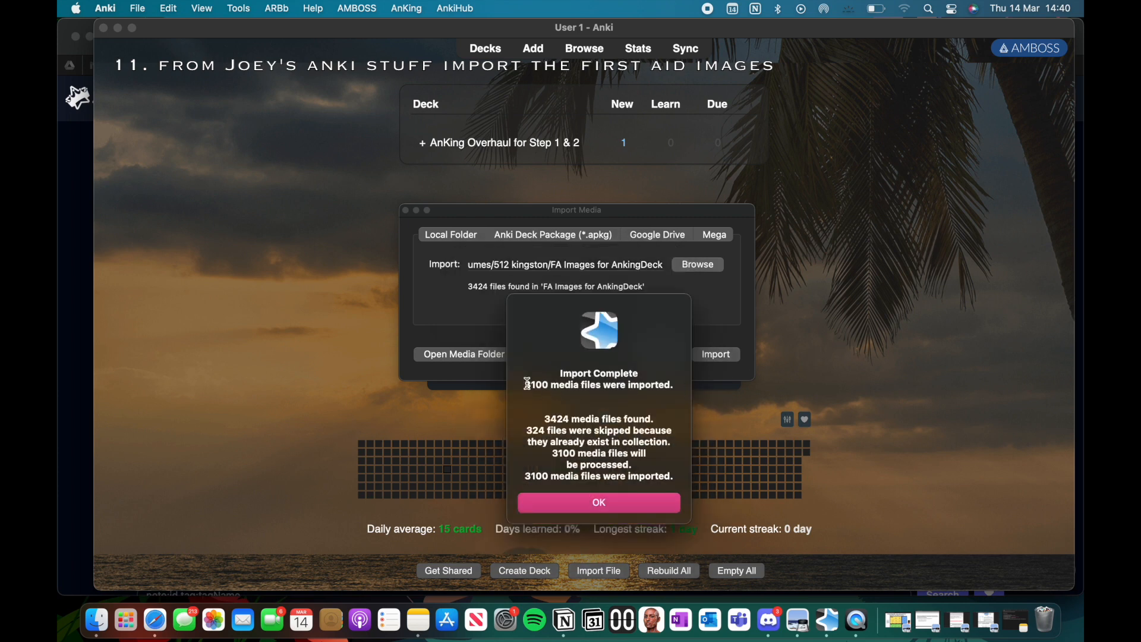
pyautogui.moveTo(523, 385); pyautogui.dragTo(568, 380)
pyautogui.click(612, 505)
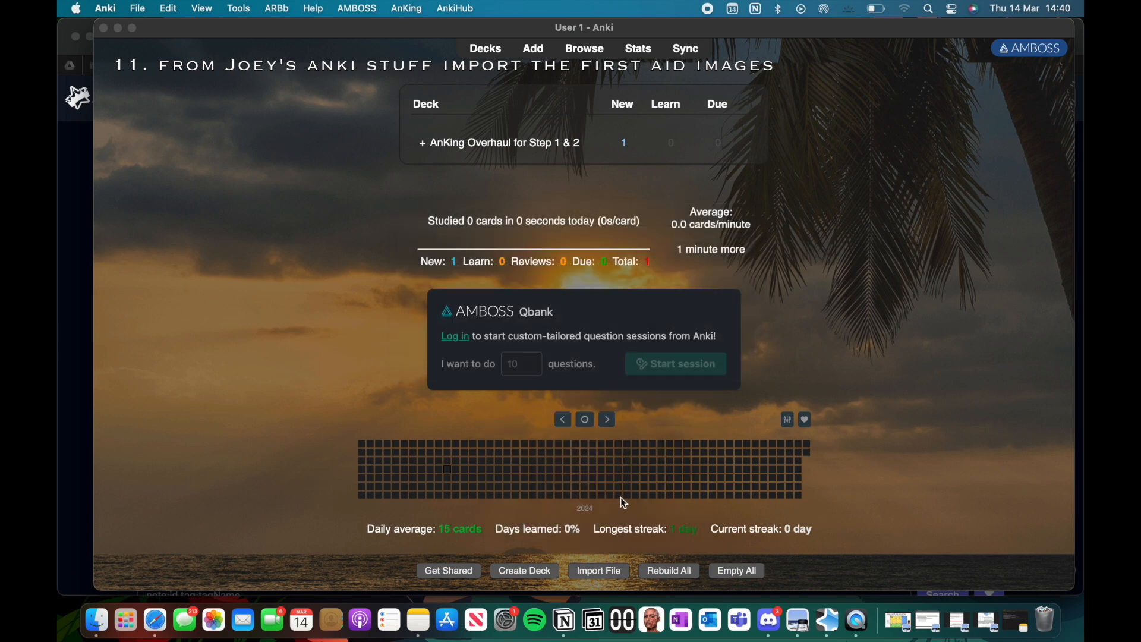
pyautogui.click(425, 144)
pyautogui.click(424, 144)
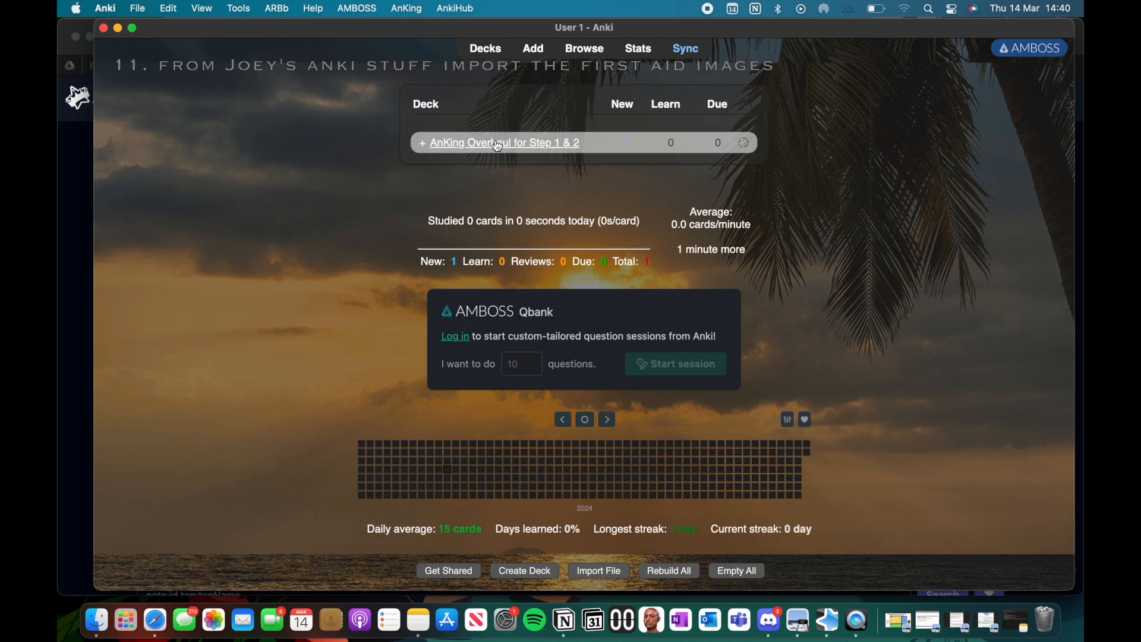
# Step: Open the card browser and enlarge its window to cover most of the screen
pyautogui.click(585, 50)
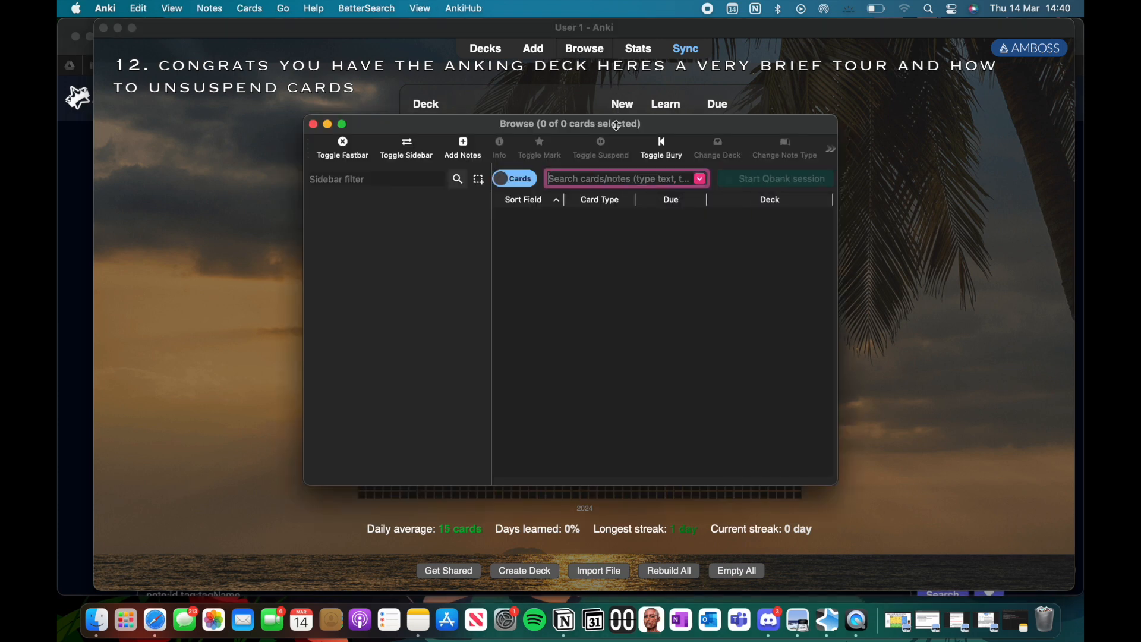
pyautogui.moveTo(305, 117); pyautogui.dragTo(87, 22)
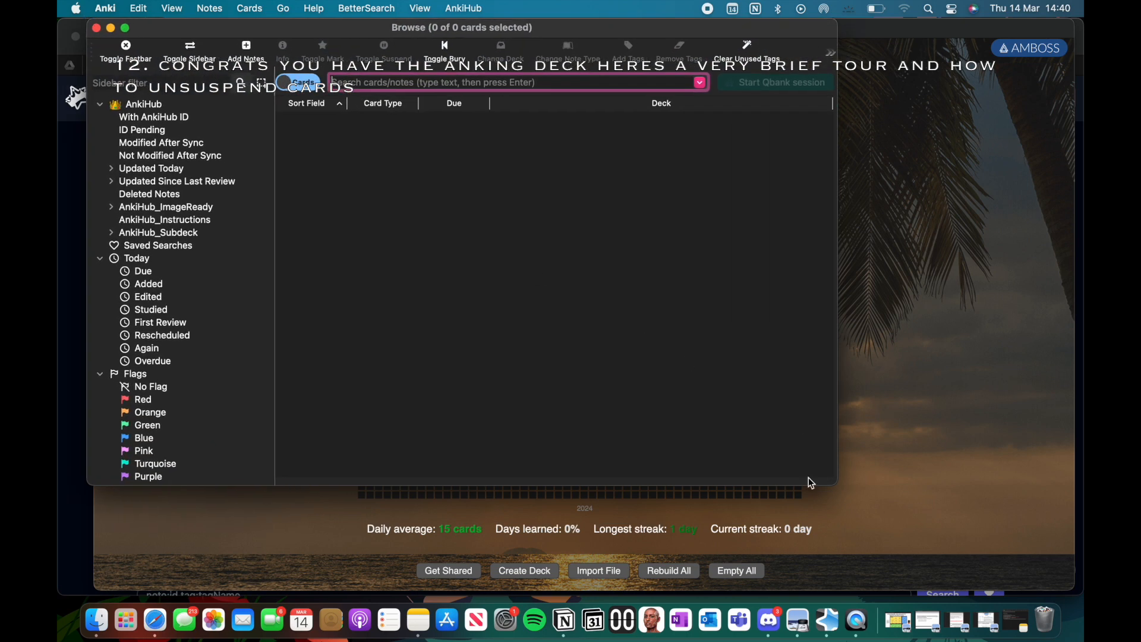
pyautogui.moveTo(838, 485); pyautogui.dragTo(1063, 585)
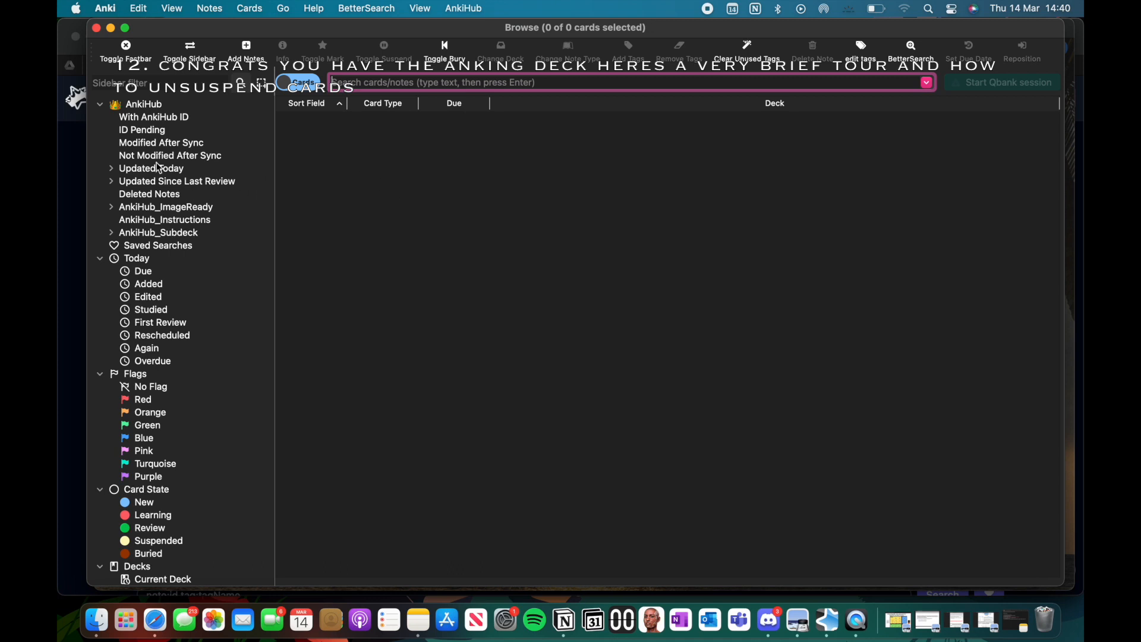
# Step: Collapse the Today, Flags, Card State, Decks and Note Types sections in the browser sidebar
pyautogui.click(100, 259)
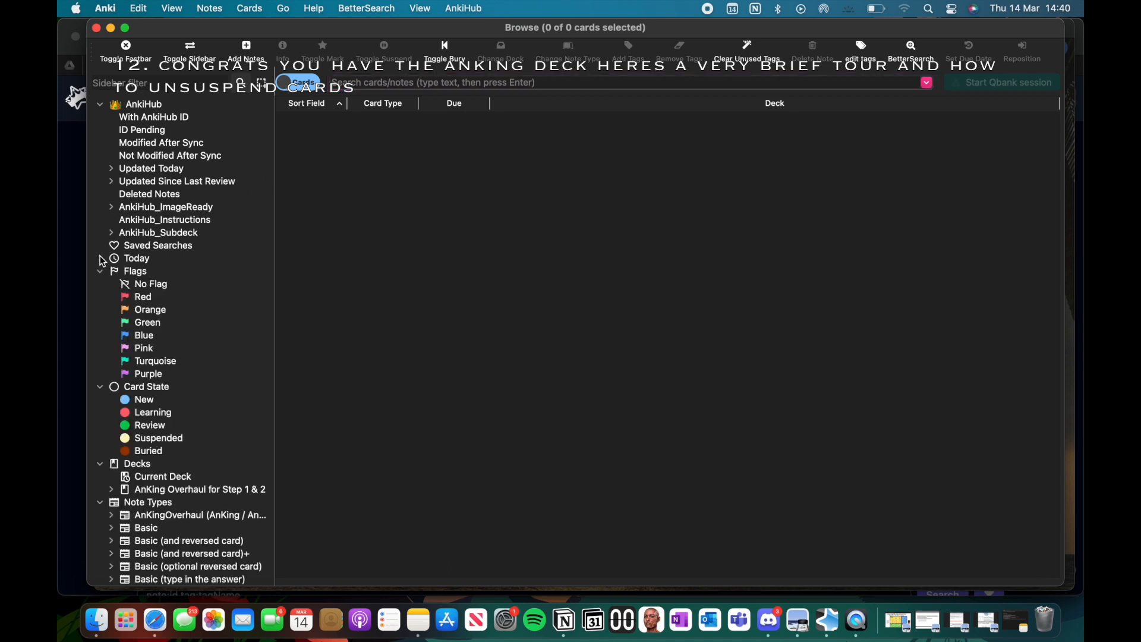
pyautogui.click(101, 272)
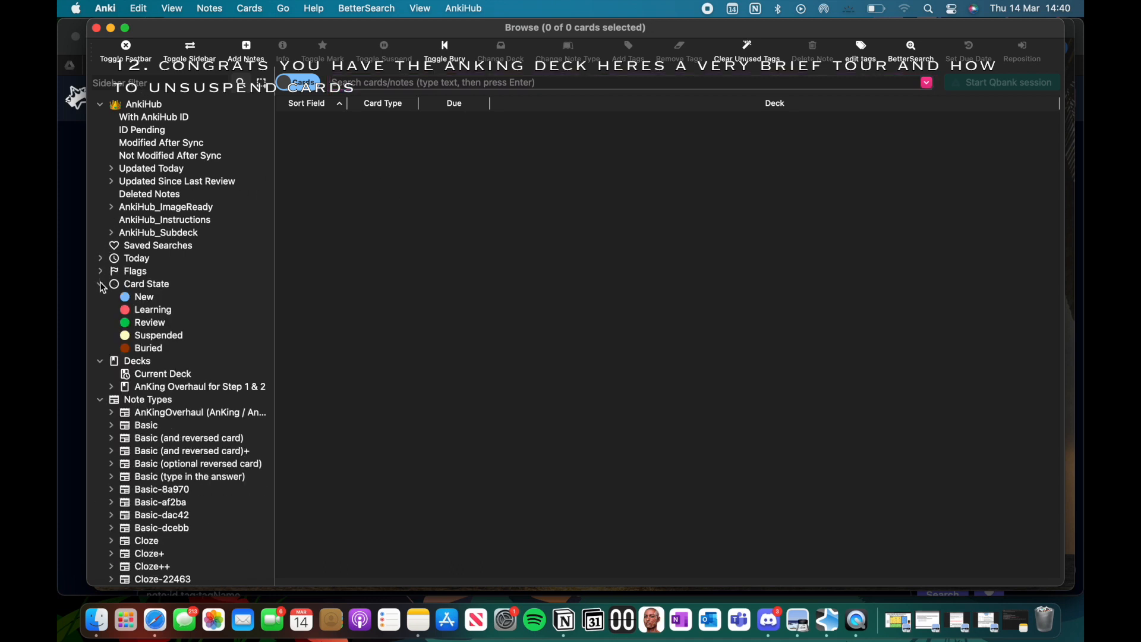
pyautogui.click(101, 285)
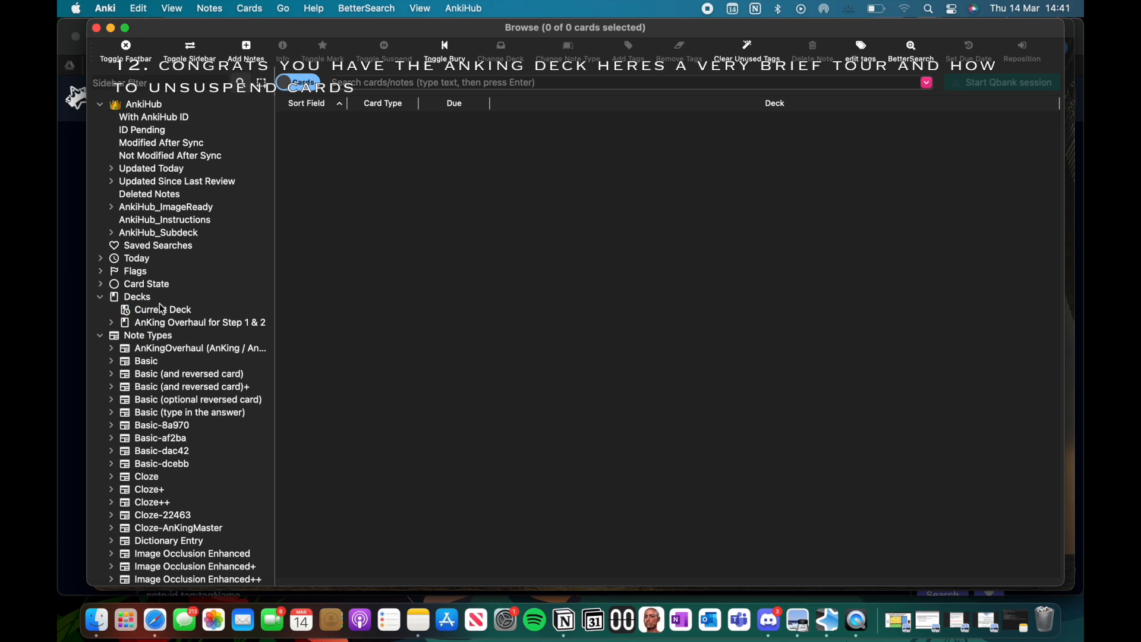
pyautogui.click(99, 296)
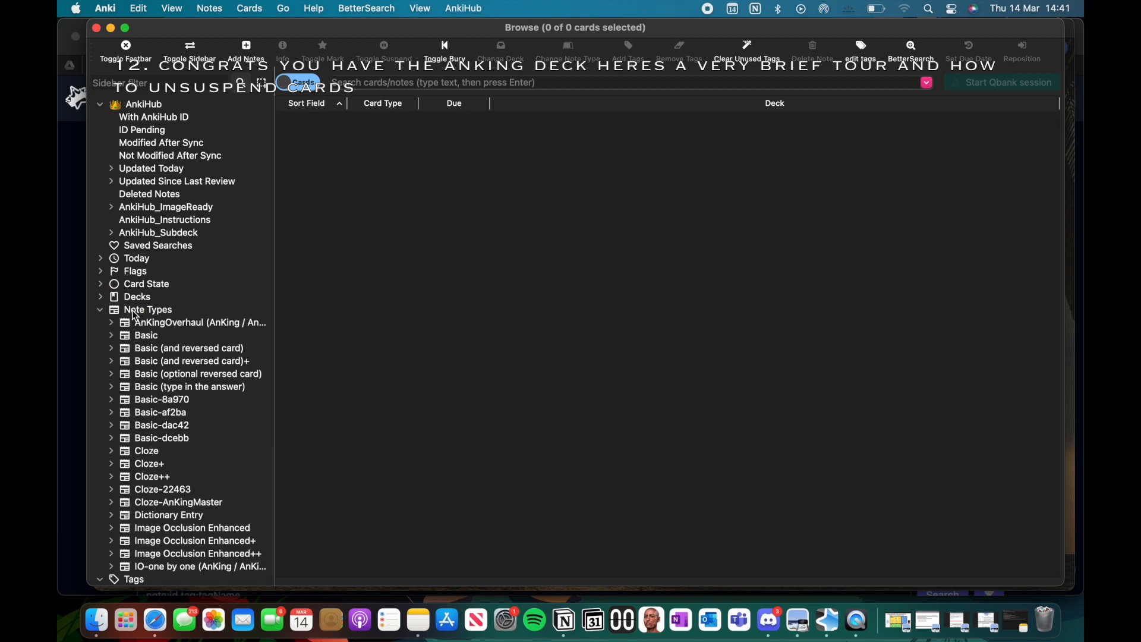
pyautogui.click(100, 309)
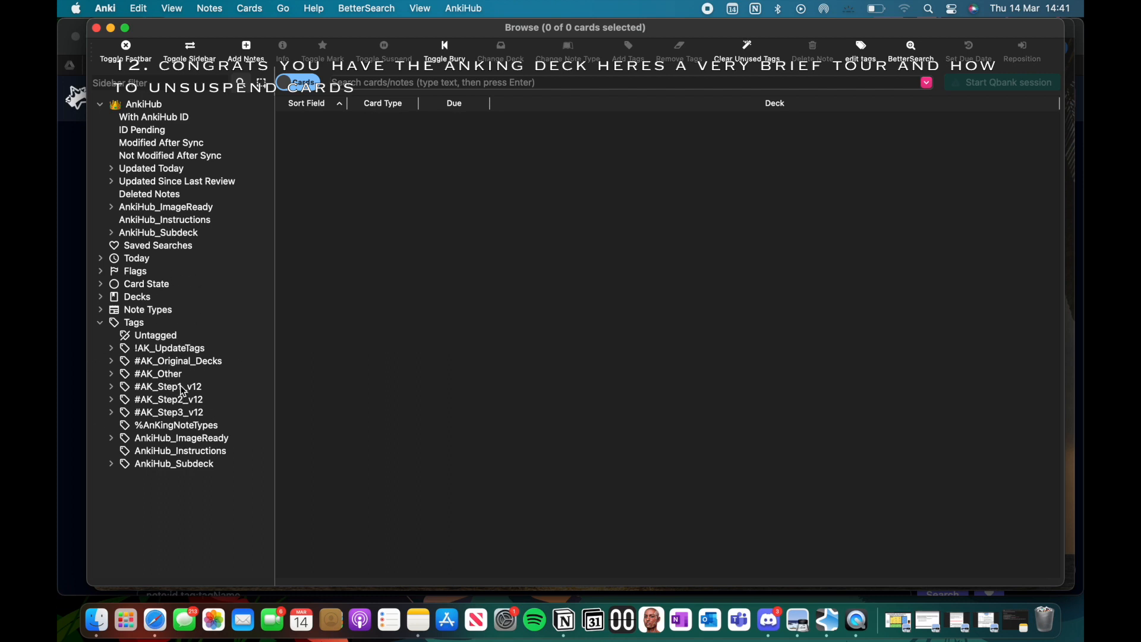
# Step: Expand the #AK_Step1_v12 tag down to the Cardio subtags under #Costanzo
pyautogui.click(129, 390)
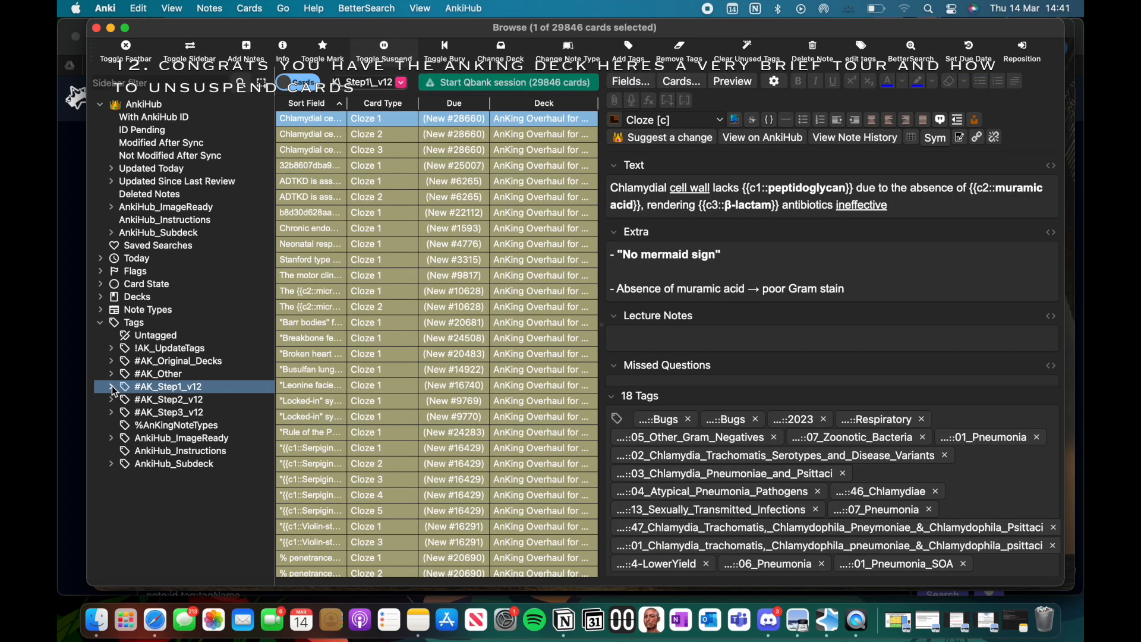
pyautogui.click(112, 386)
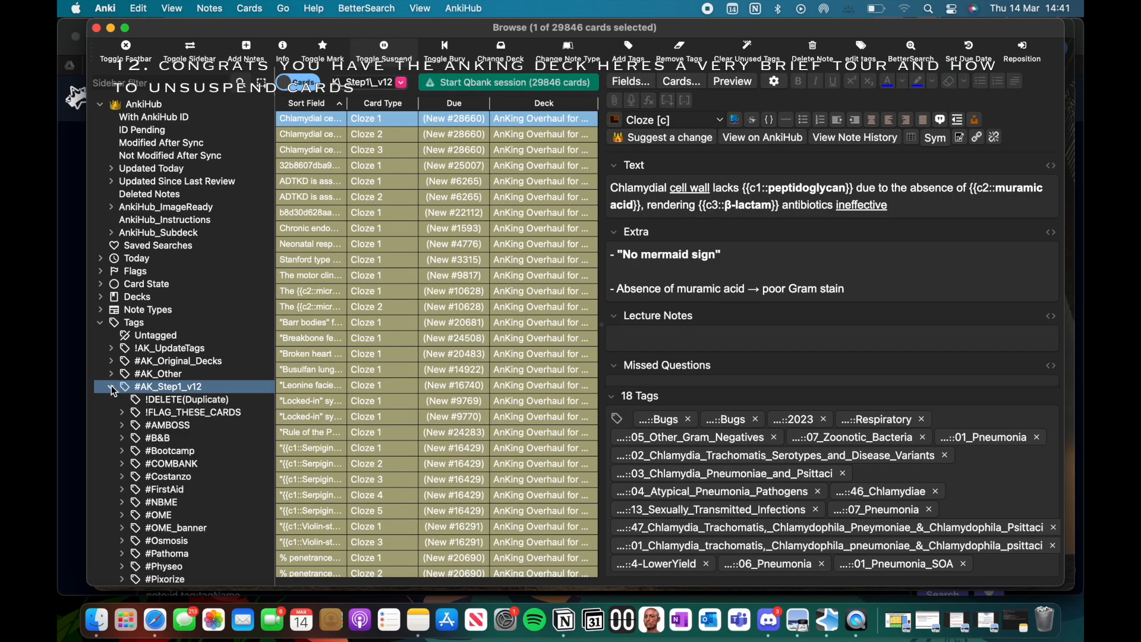
pyautogui.scroll(-3, 215, 429)
pyautogui.scroll(-5, 215, 429)
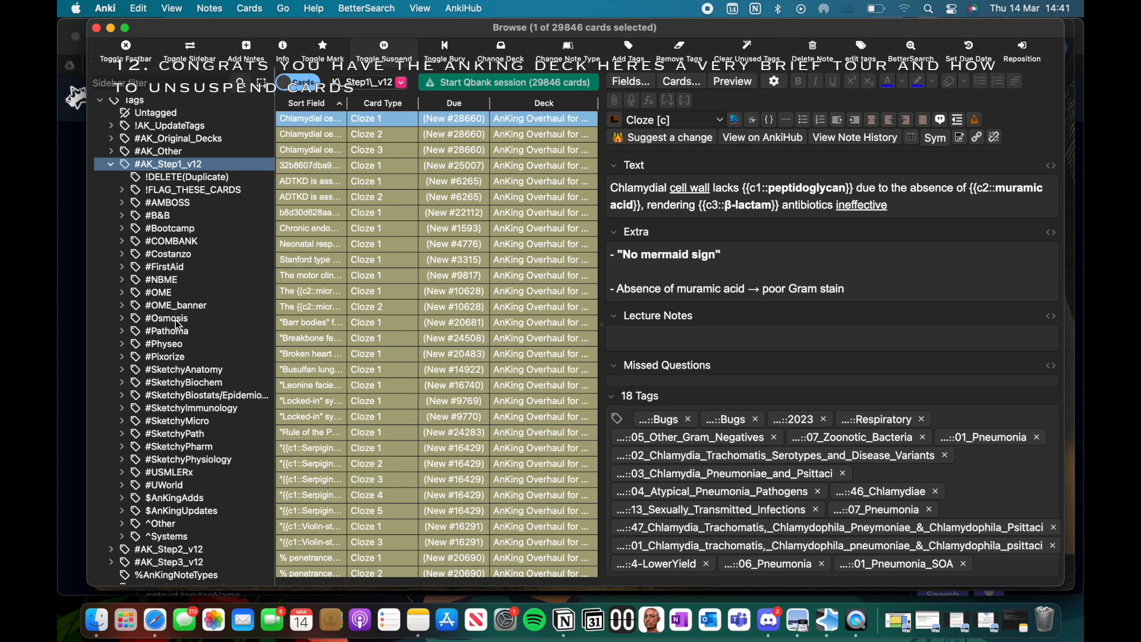
pyautogui.click(123, 258)
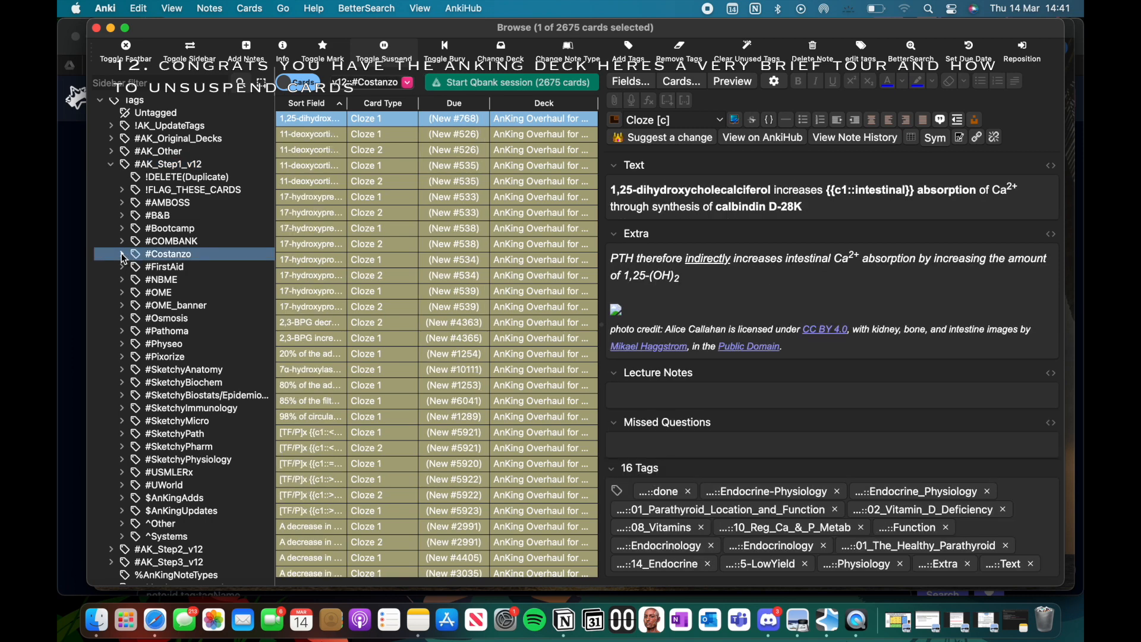
pyautogui.click(123, 256)
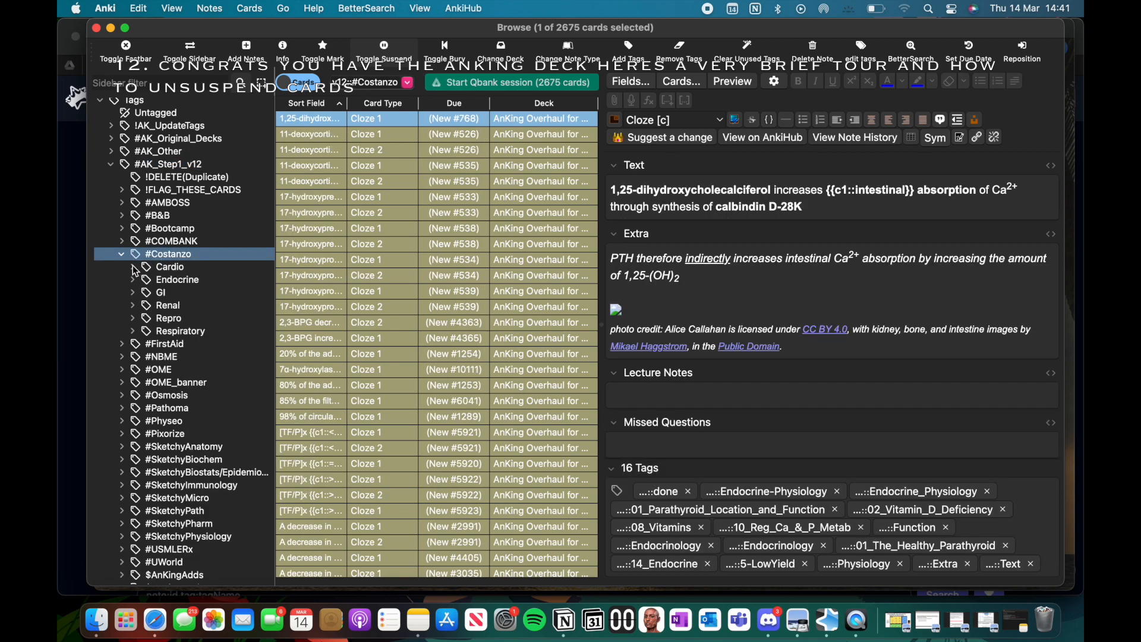
pyautogui.click(135, 268)
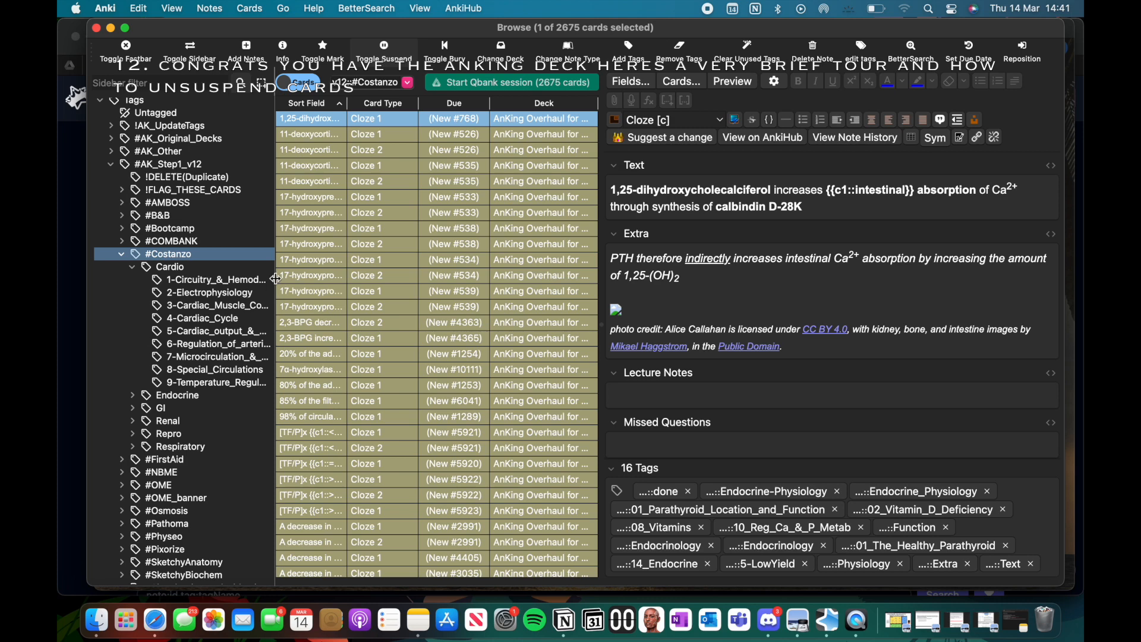
# Step: List the cards tagged 1-Circuitry_&_Hemodynamics, view two of them, and widen the sidebar and card list
pyautogui.moveTo(276, 279); pyautogui.dragTo(343, 288)
pyautogui.click(205, 280)
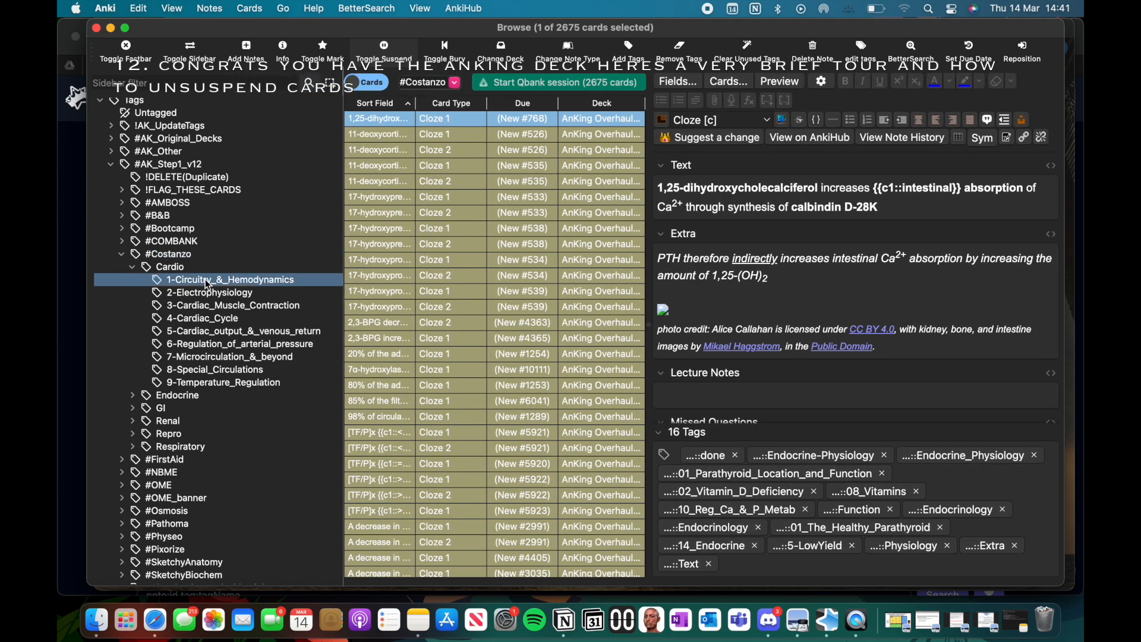
pyautogui.click(387, 333)
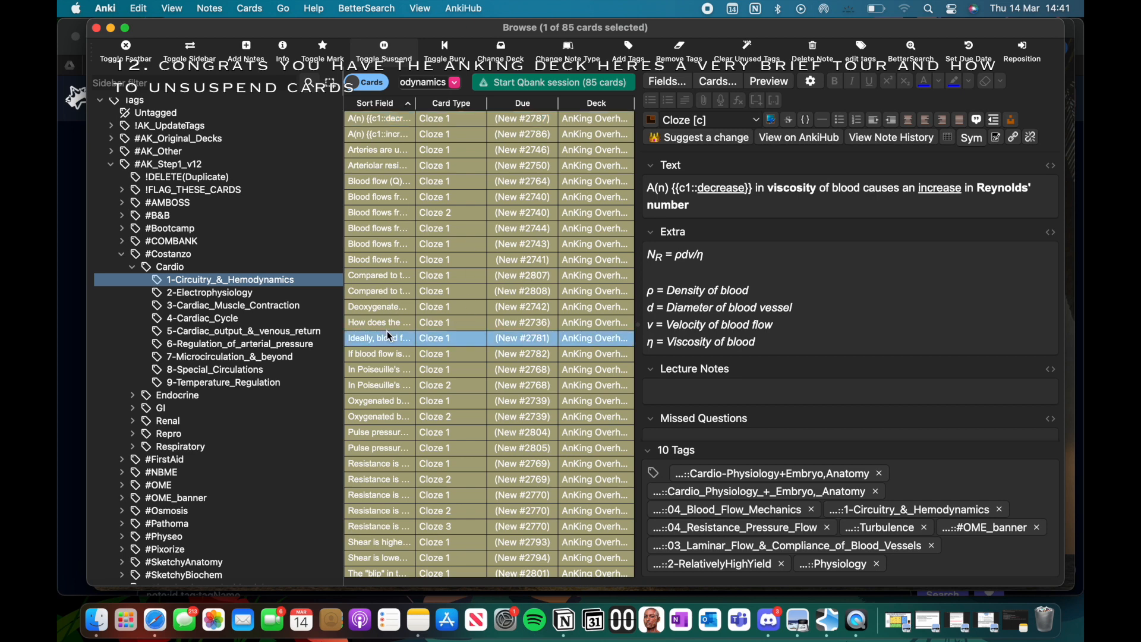
pyautogui.click(387, 273)
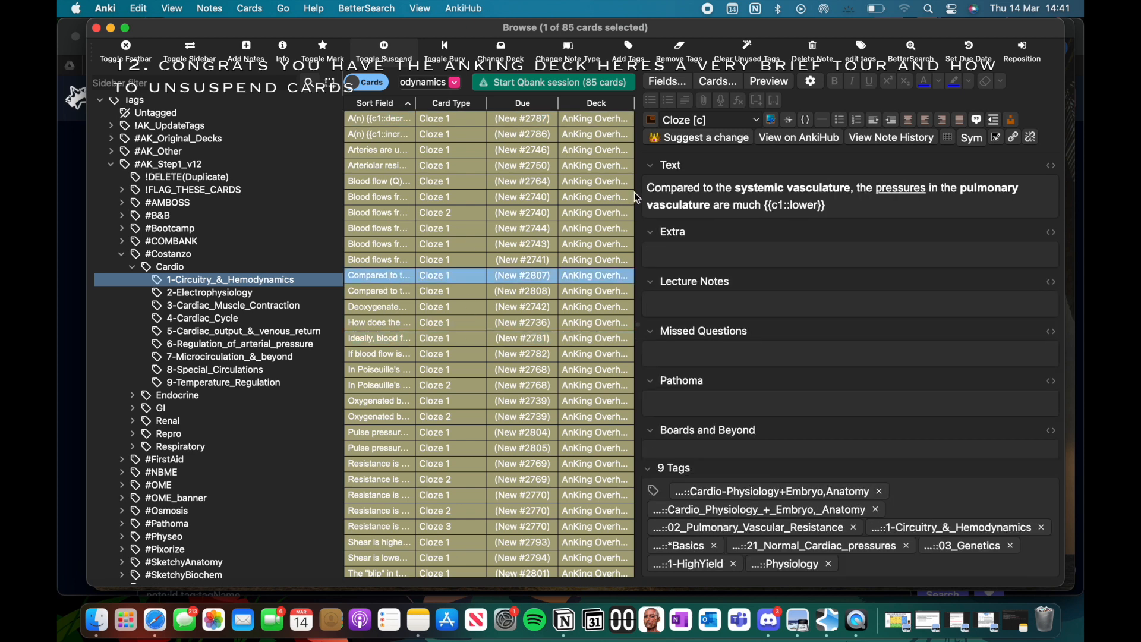
pyautogui.moveTo(638, 192); pyautogui.dragTo(871, 210)
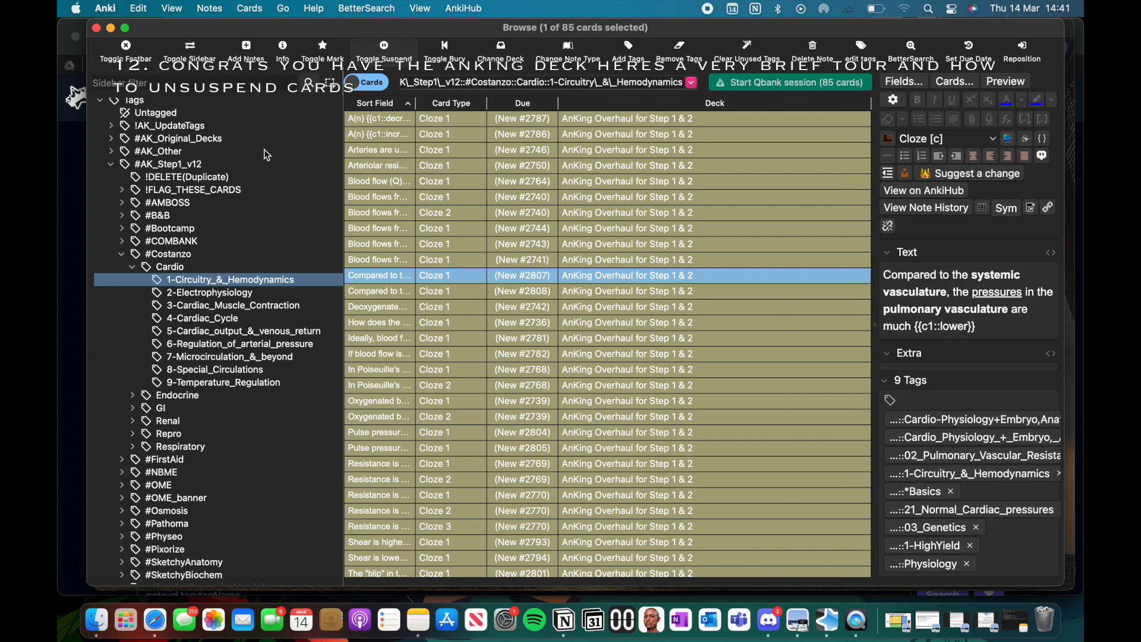
# Step: Unsuspend all cards tagged 1-Circuitry_&_Hemodynamics and close the card browser
pyautogui.click(420, 243)
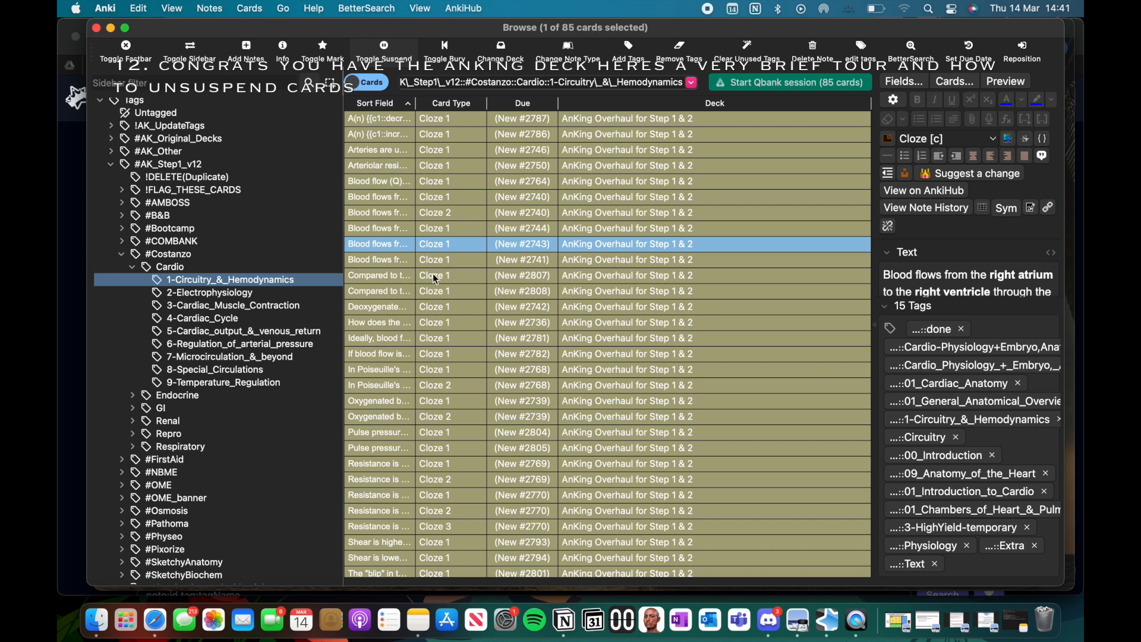
pyautogui.press('super+a')
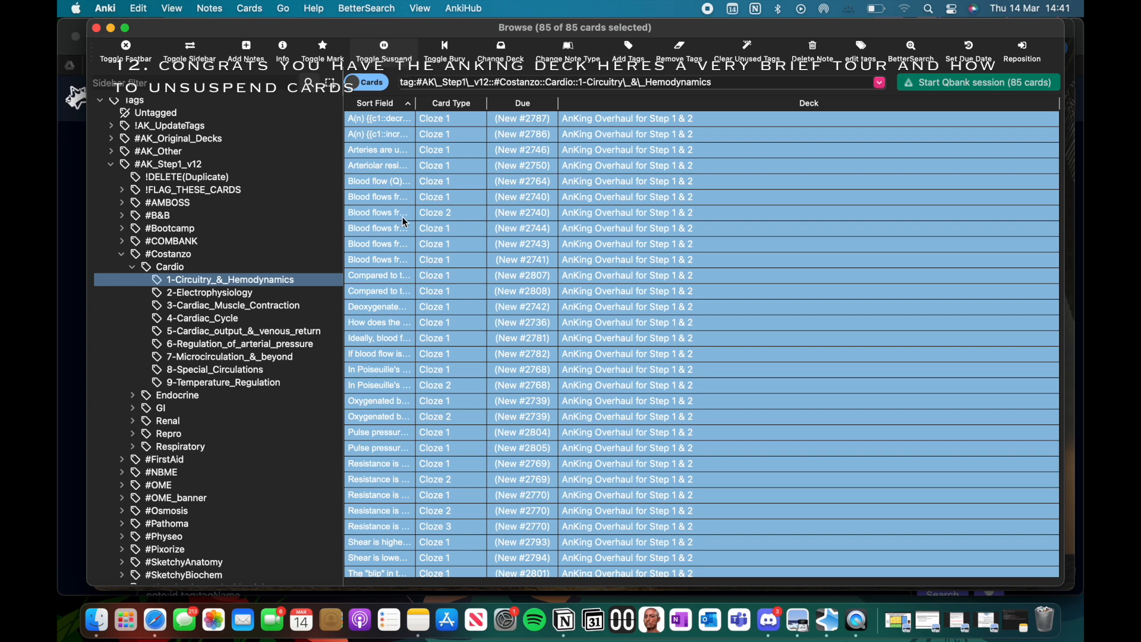
pyautogui.rightClick(400, 260)
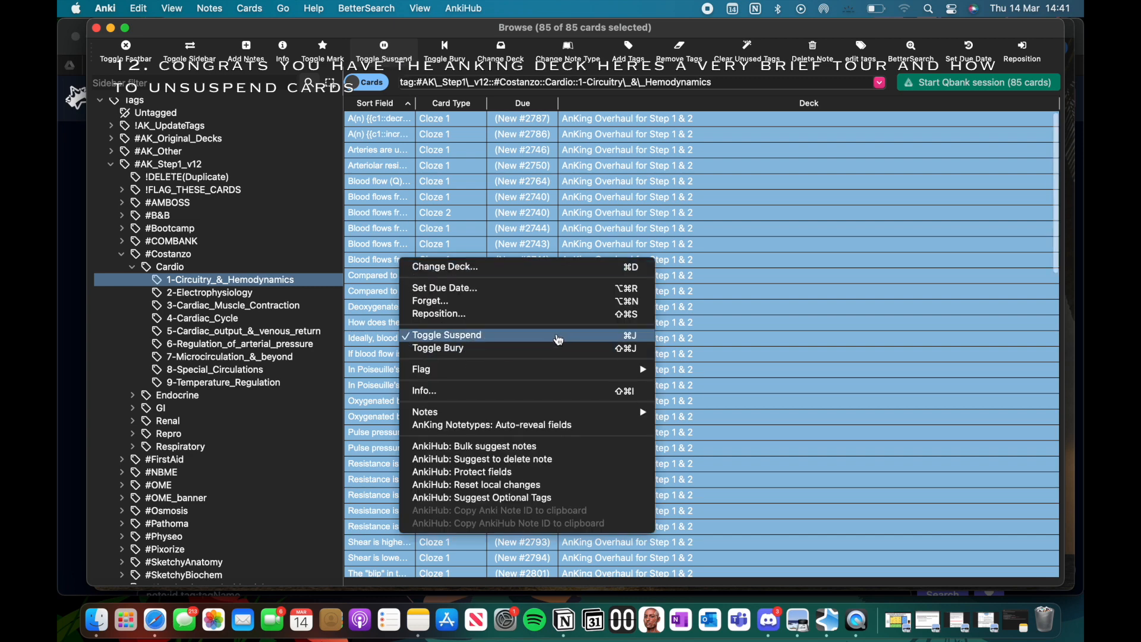
pyautogui.click(636, 335)
pyautogui.click(483, 292)
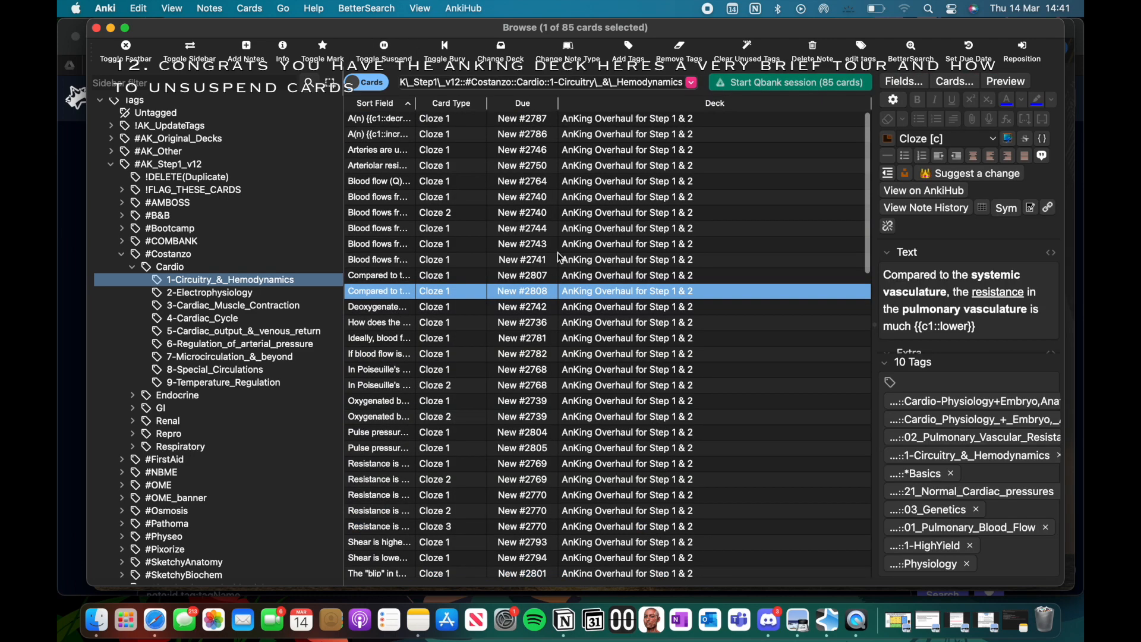
pyautogui.click(96, 28)
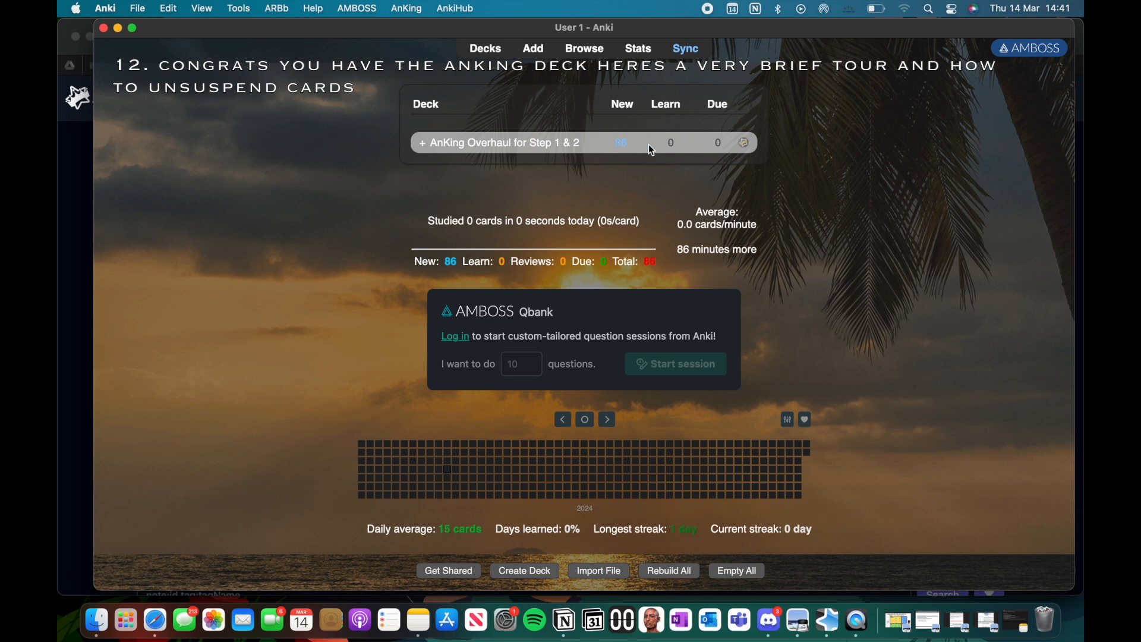
# Step: Start studying the AnKing Overhaul for Step 1 & 2 deck and reveal the first card's answer
pyautogui.click(524, 145)
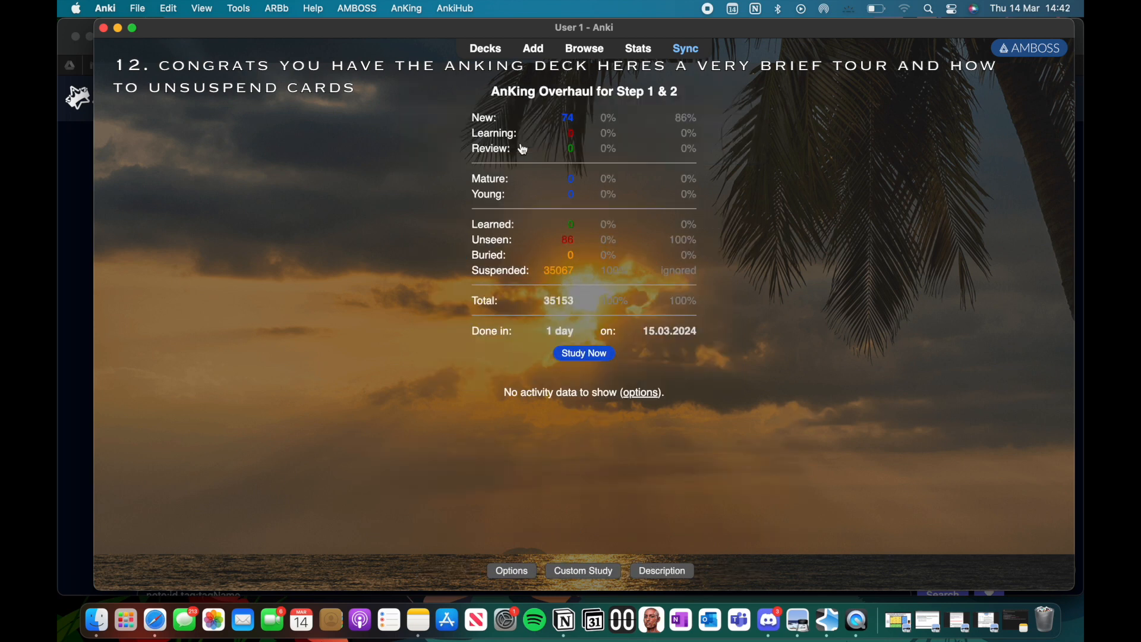
pyautogui.click(586, 355)
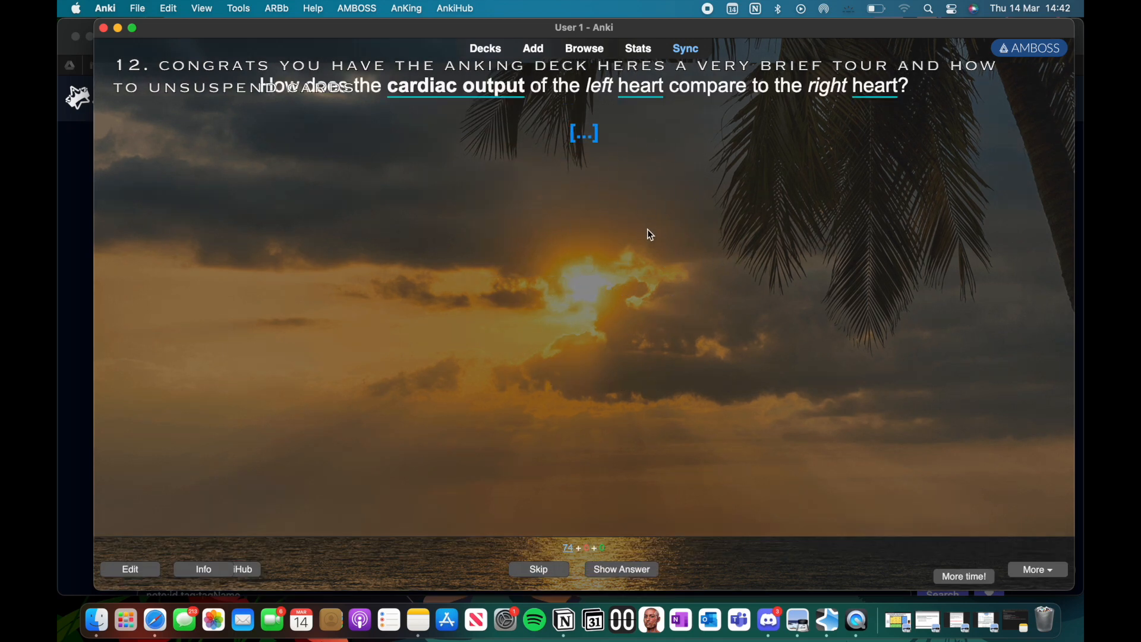
pyautogui.press('space')
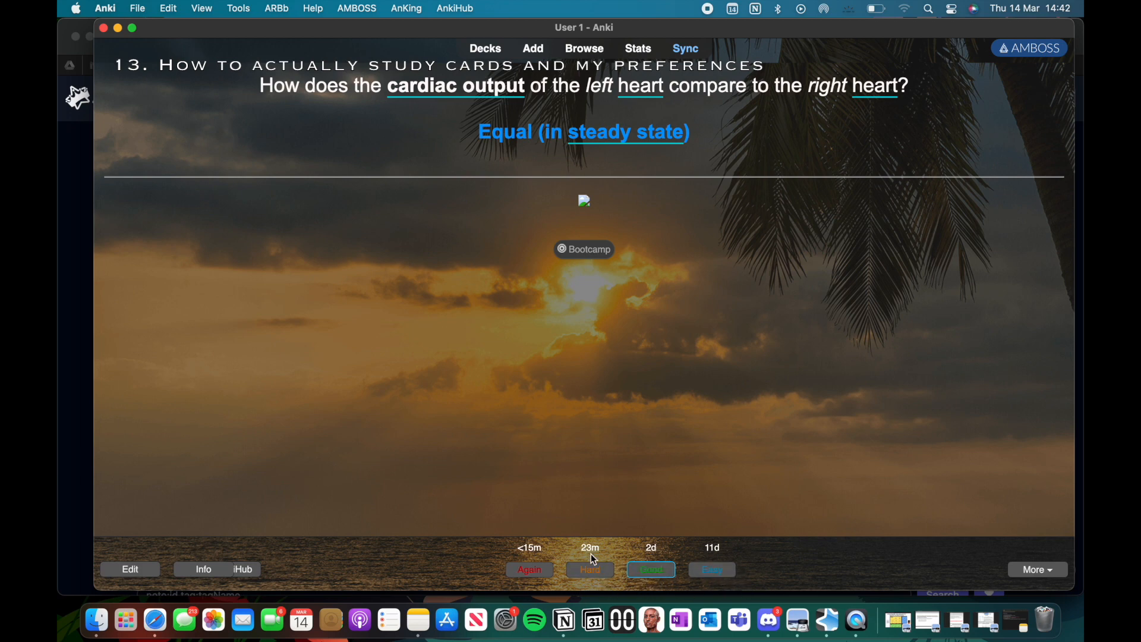
# Step: Look through the review and editing preferences, and set the interface theme to Dark
pyautogui.click(113, 11)
pyautogui.click(125, 53)
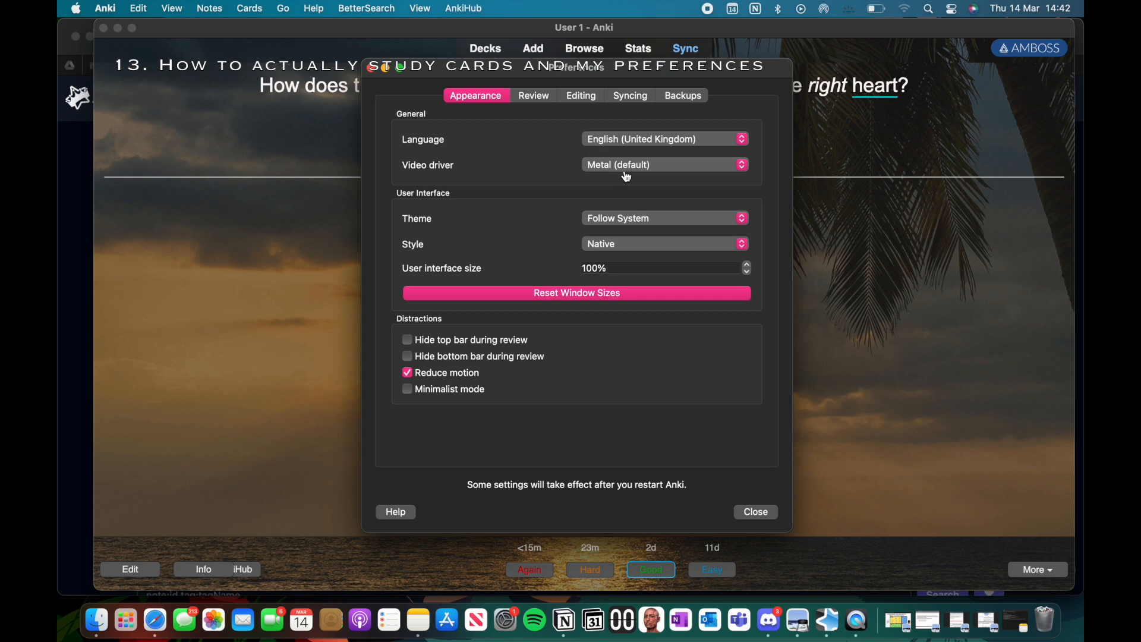
pyautogui.click(533, 99)
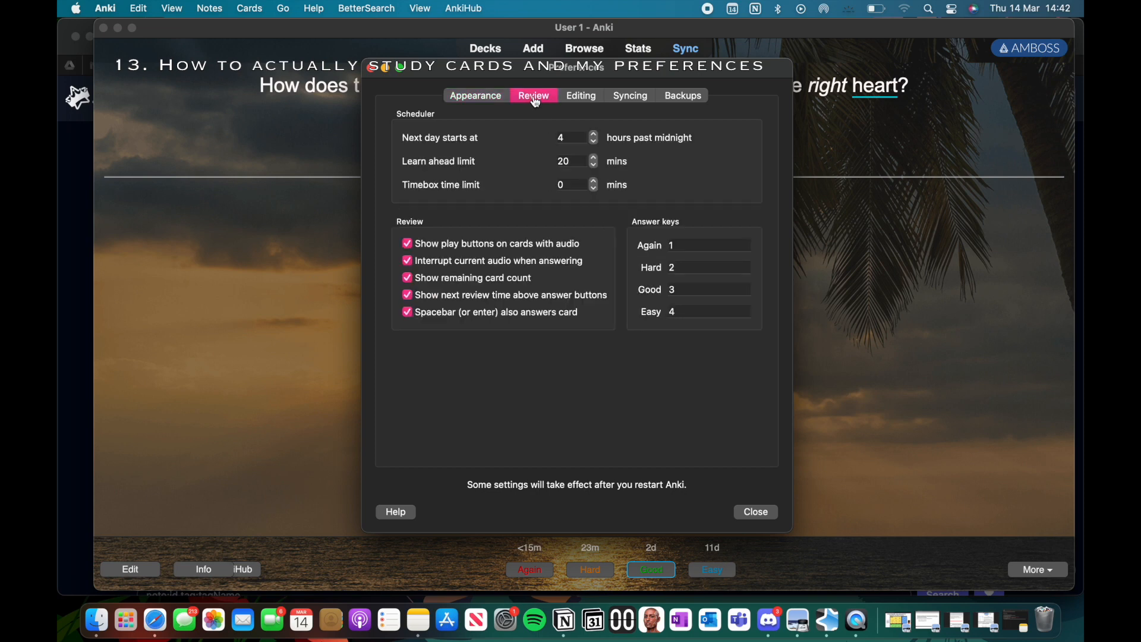
pyautogui.click(581, 97)
pyautogui.click(544, 98)
pyautogui.click(498, 98)
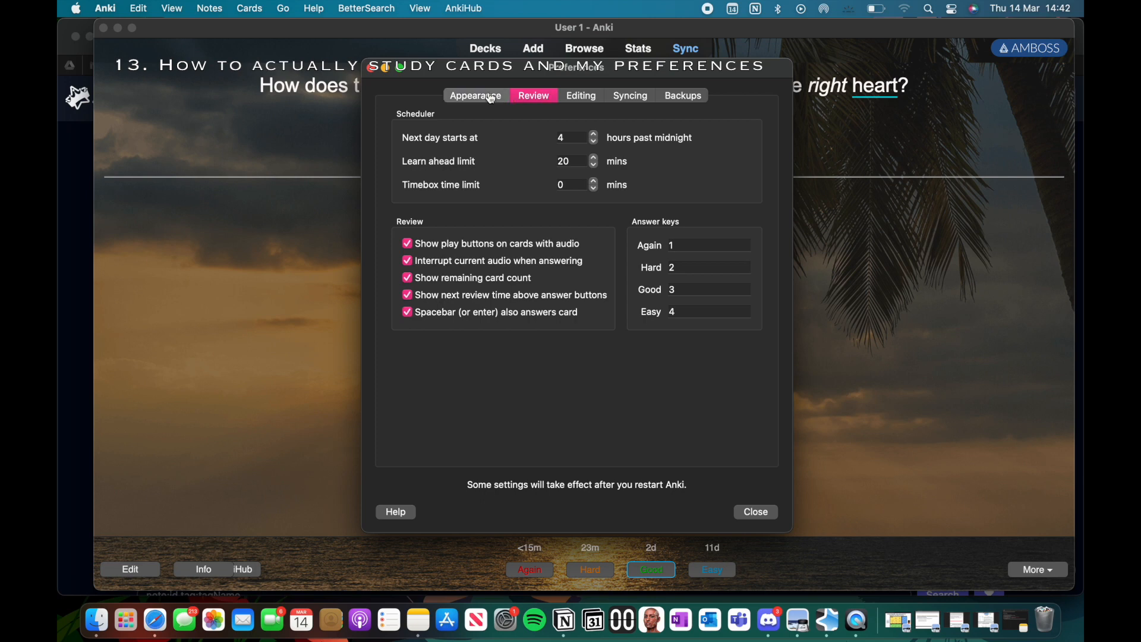
pyautogui.click(630, 218)
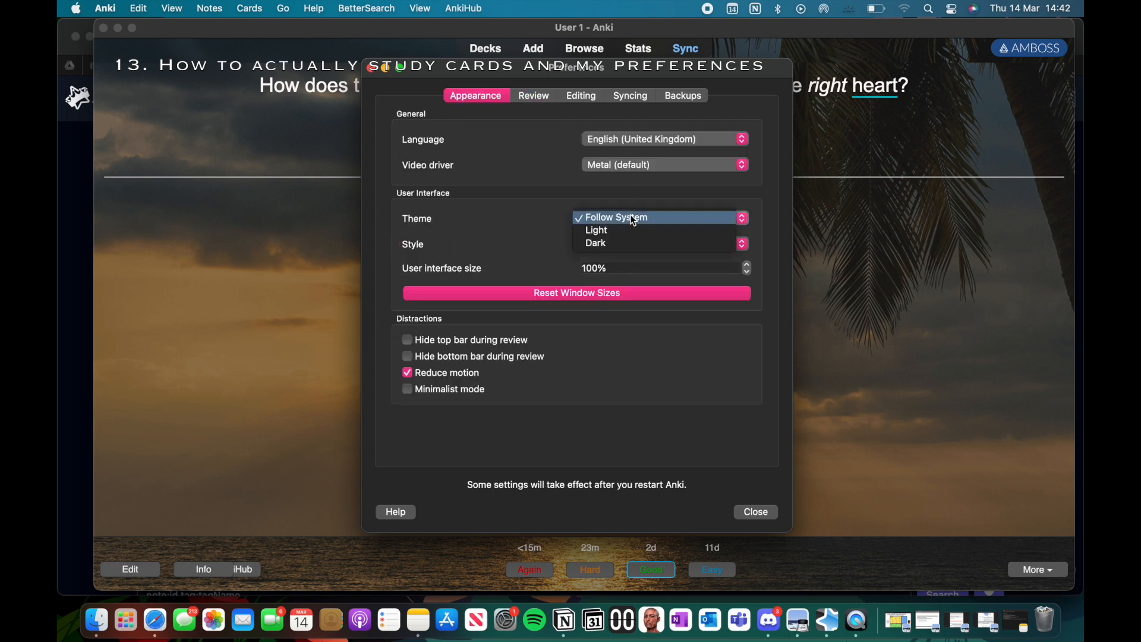
pyautogui.click(613, 241)
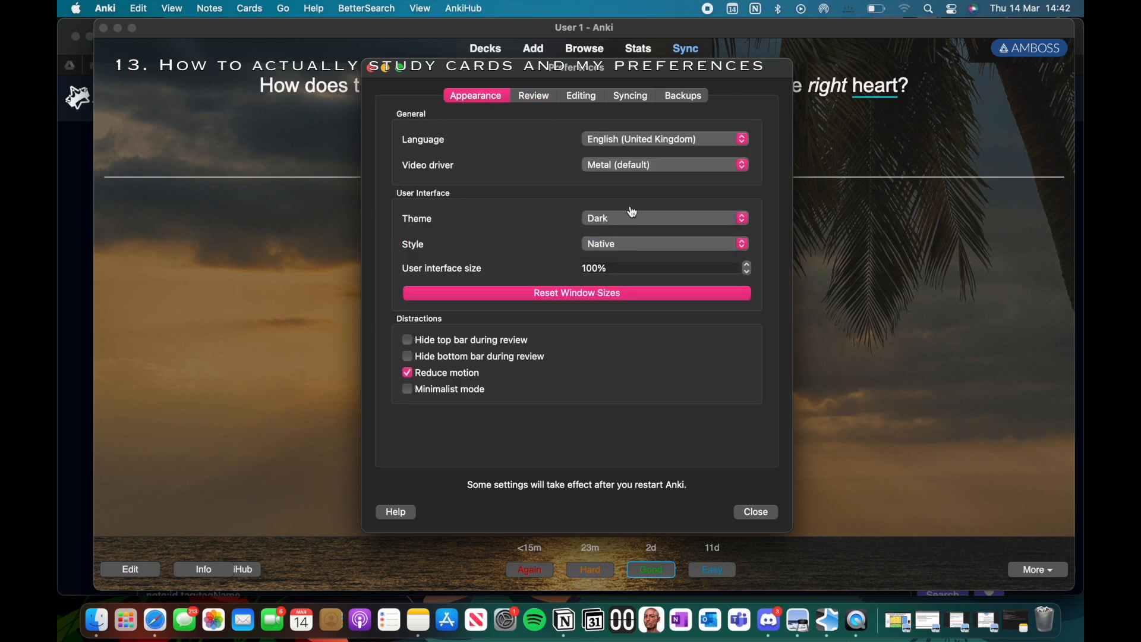
# Step: Set the review answer keys to j for Again, k for Hard, l for Good and ; for Easy, and close the preferences
pyautogui.click(545, 100)
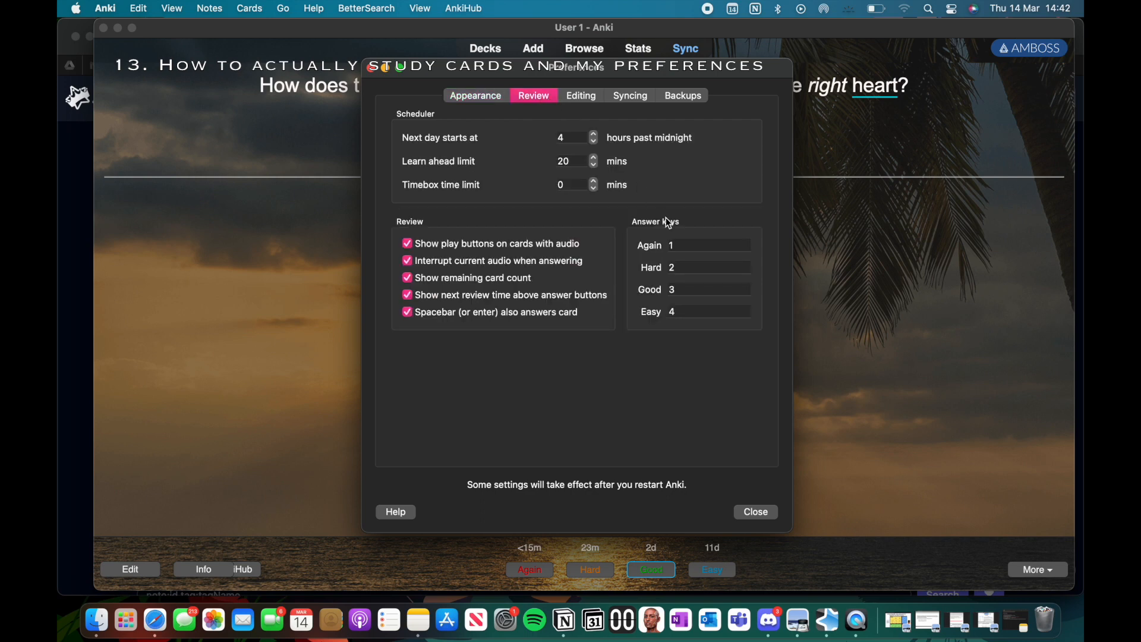
pyautogui.click(684, 246)
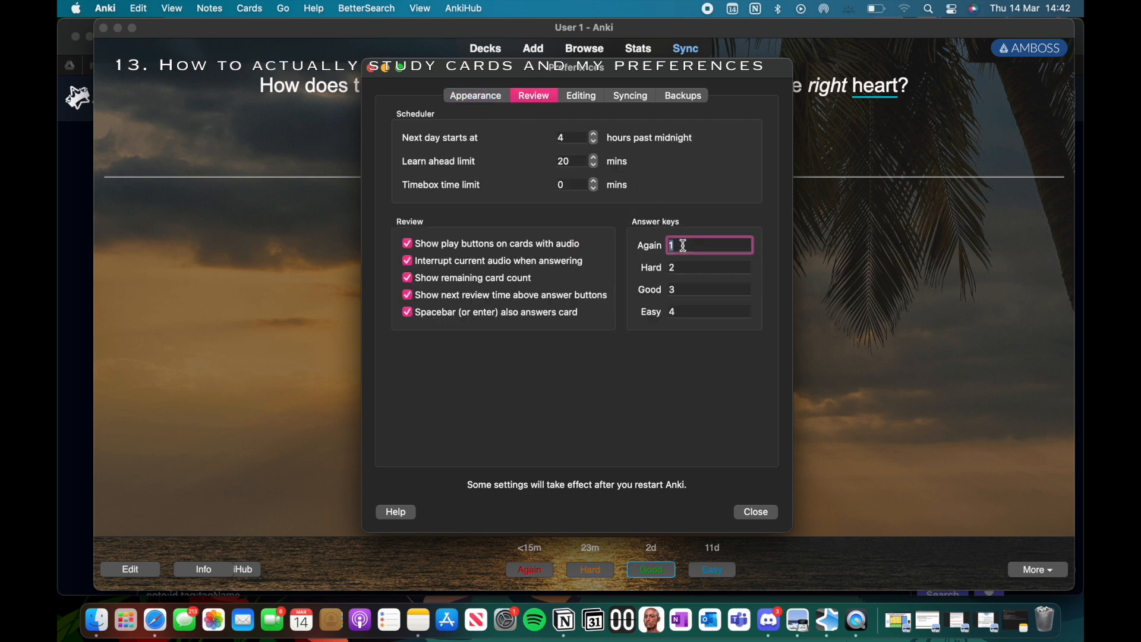
pyautogui.write('j')
pyautogui.click(682, 268)
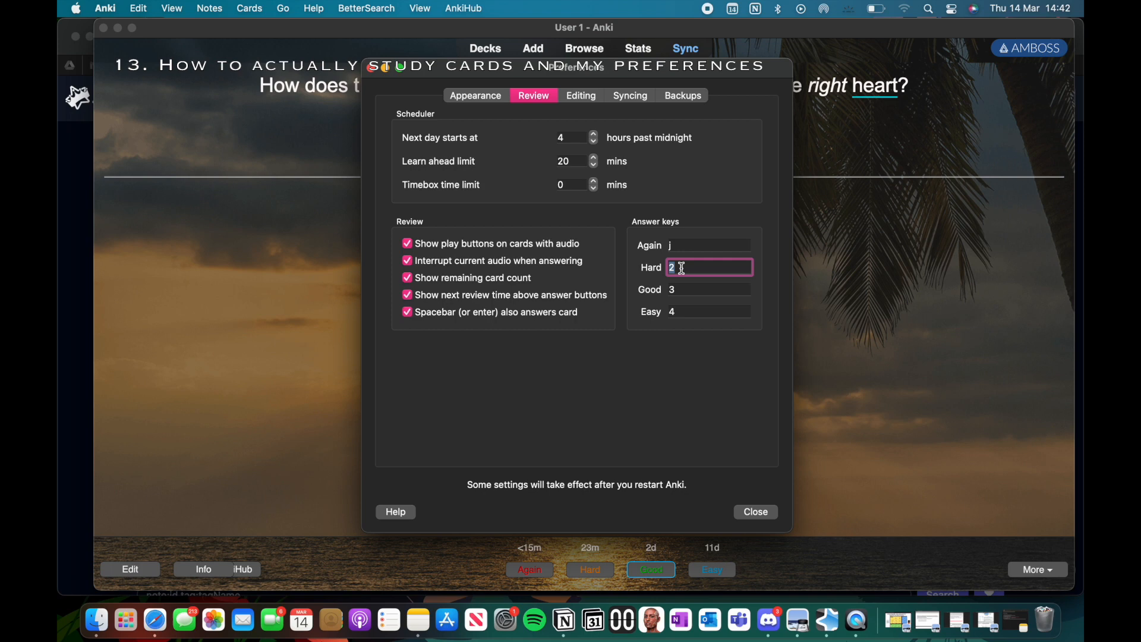
pyautogui.write('k')
pyautogui.click(686, 287)
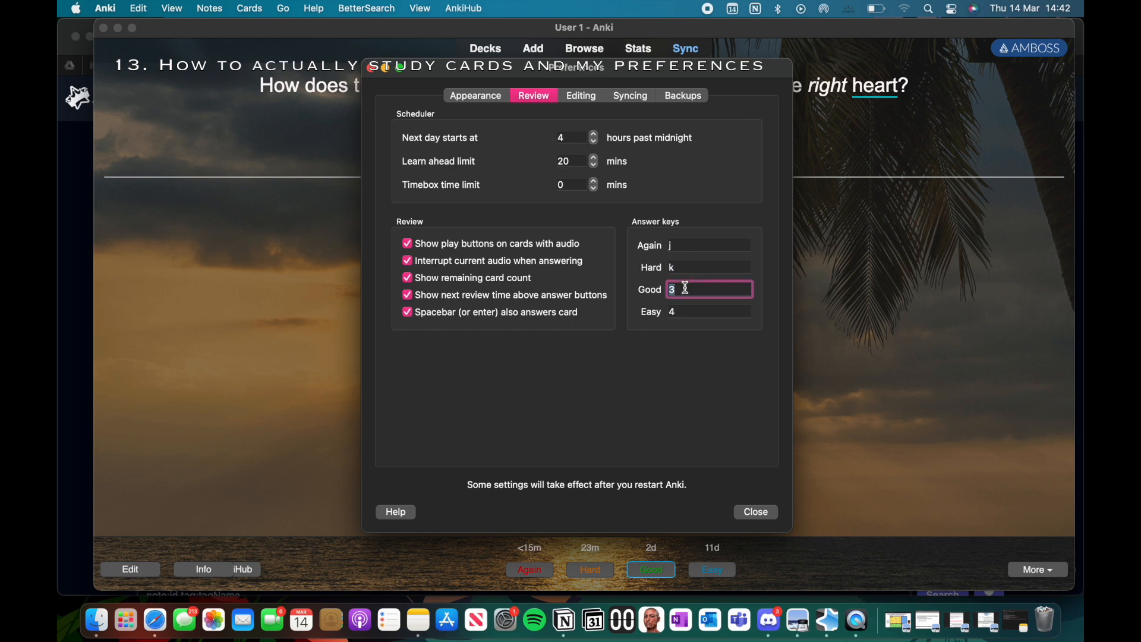
pyautogui.write('l')
pyautogui.click(681, 315)
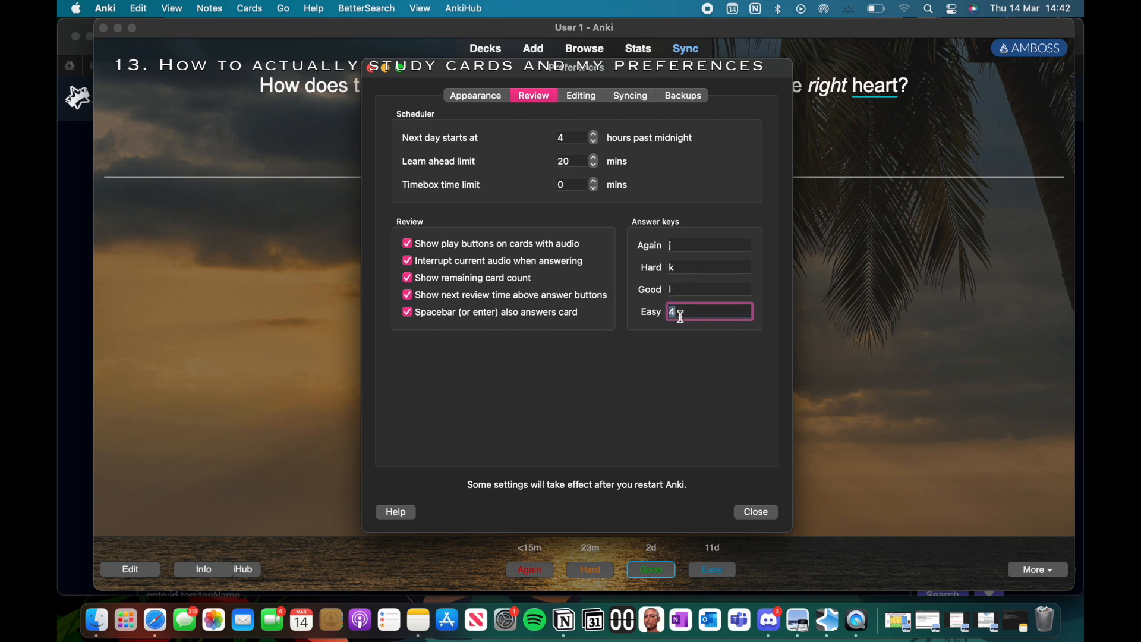
pyautogui.write(';')
pyautogui.click(693, 358)
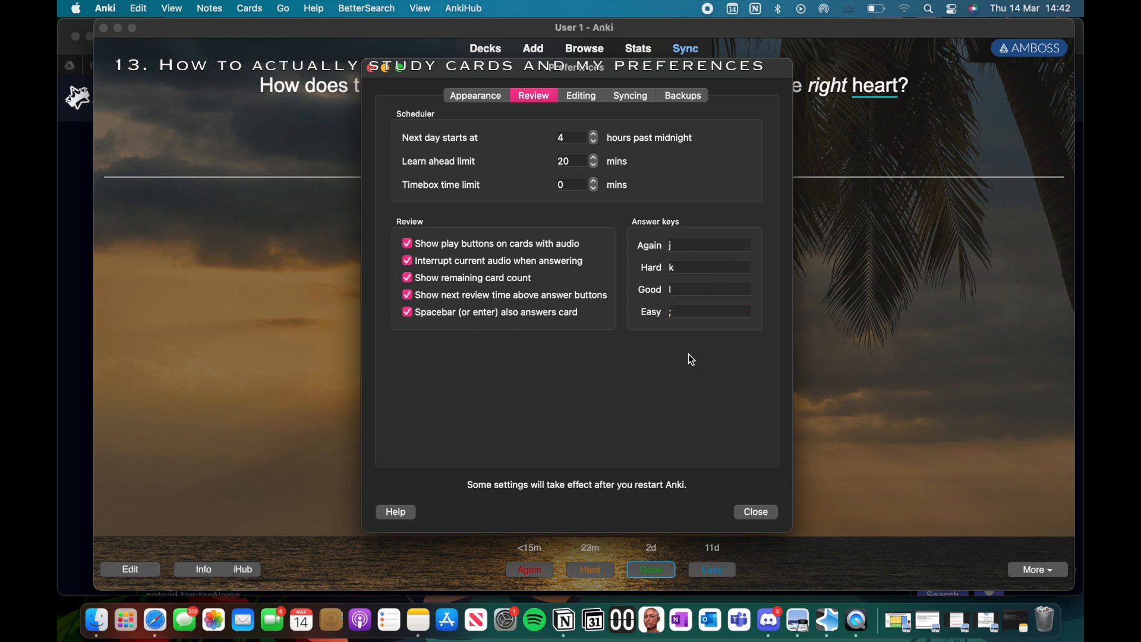
pyautogui.click(757, 512)
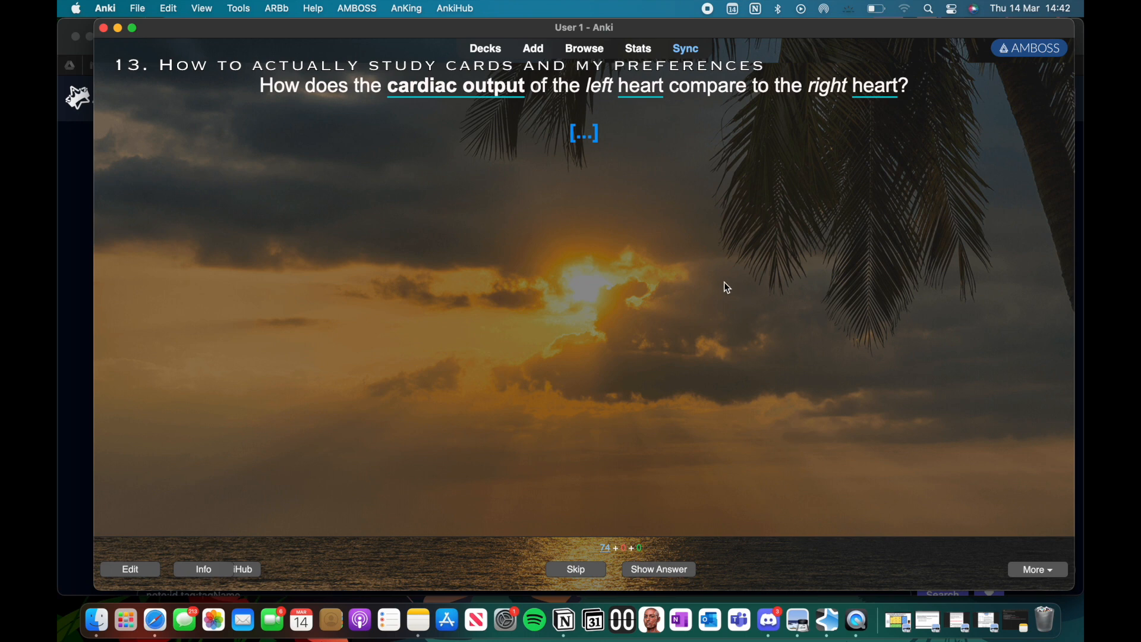
# Step: Reveal and rate five cards in a row as Again, Hard, Good, Easy and Good
pyautogui.press('space')
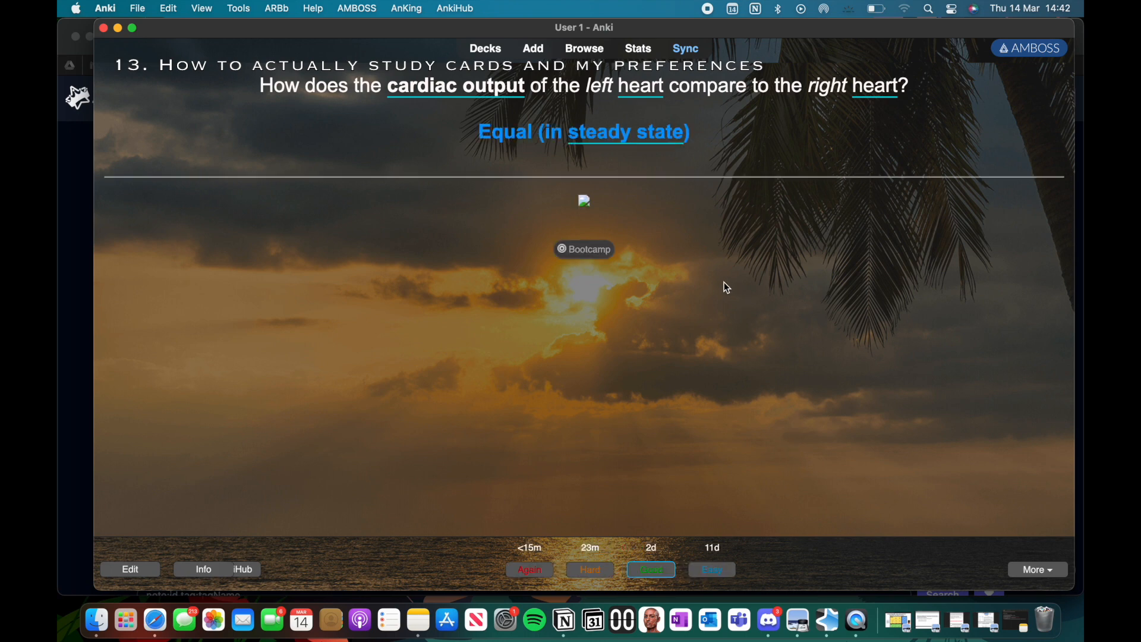
pyautogui.press('1')
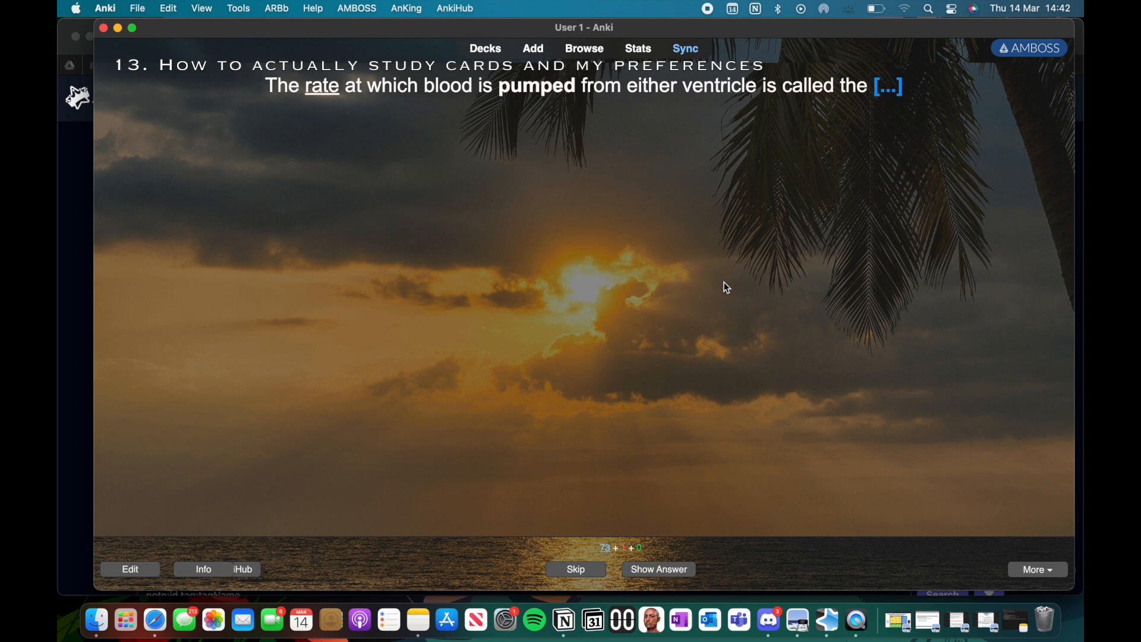
pyautogui.press('space')
pyautogui.press('2')
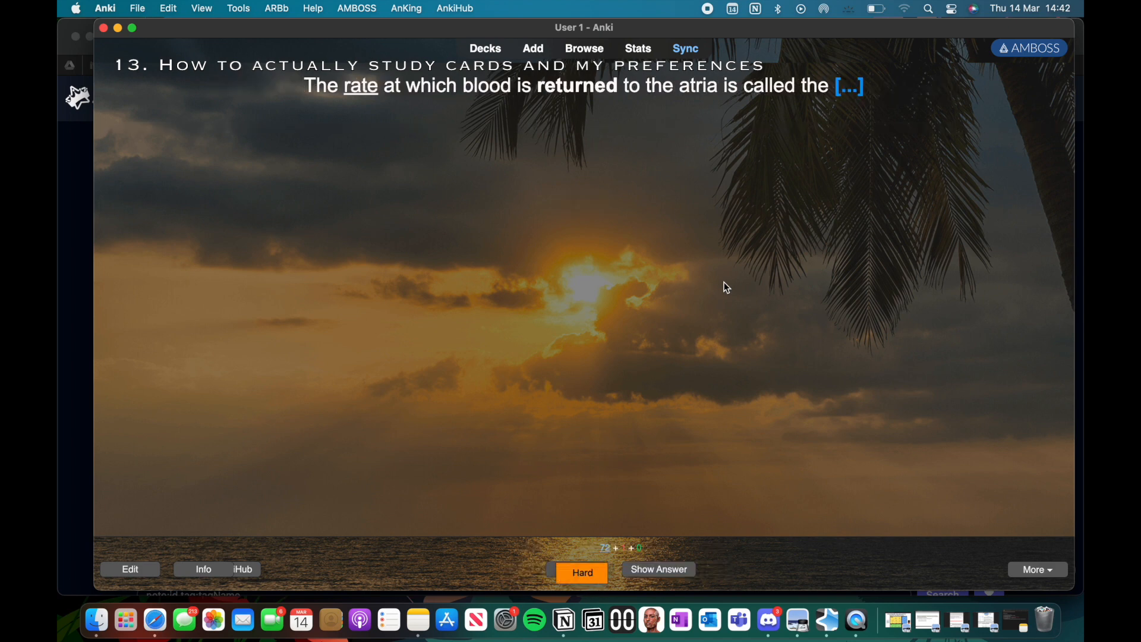
pyautogui.press('space')
pyautogui.press('3')
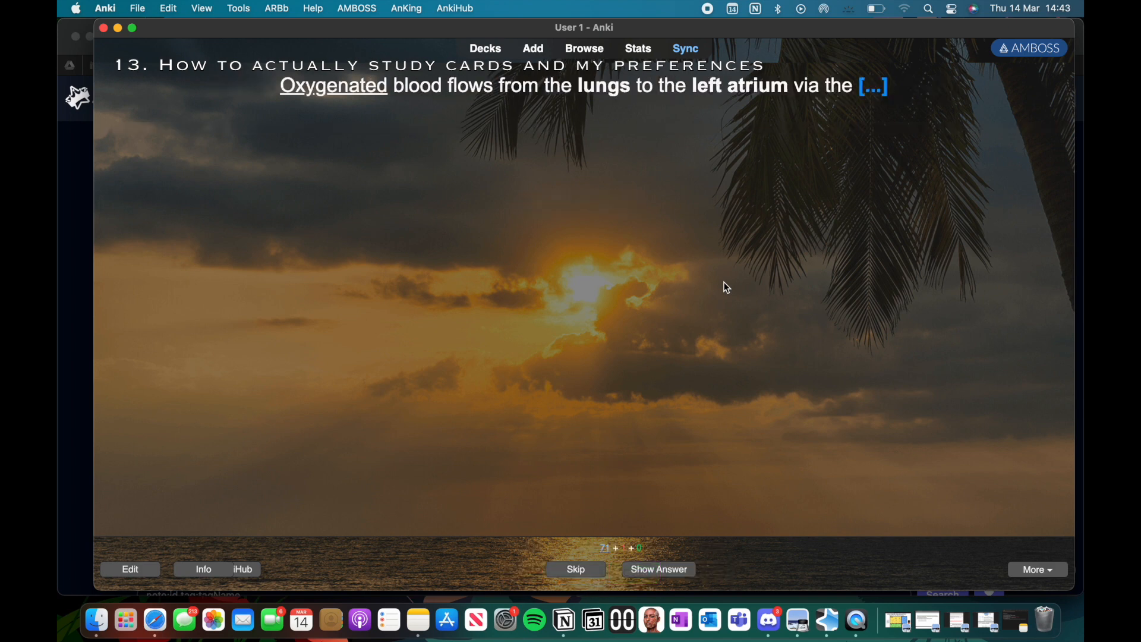
pyautogui.press('space')
pyautogui.press('4')
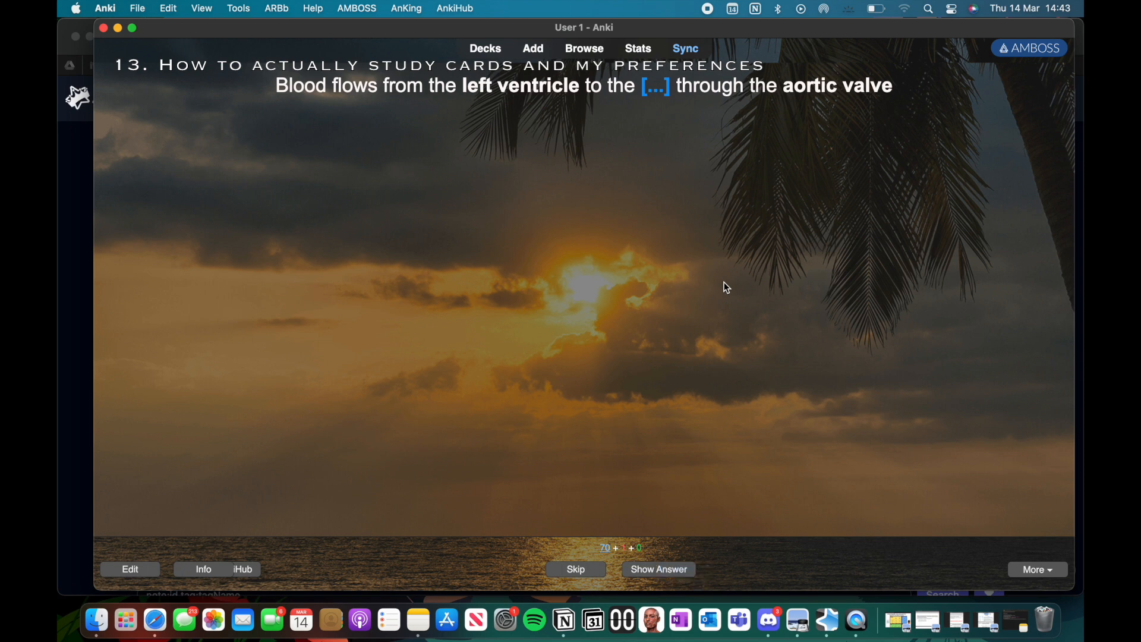
pyautogui.press('space')
pyautogui.press('3')
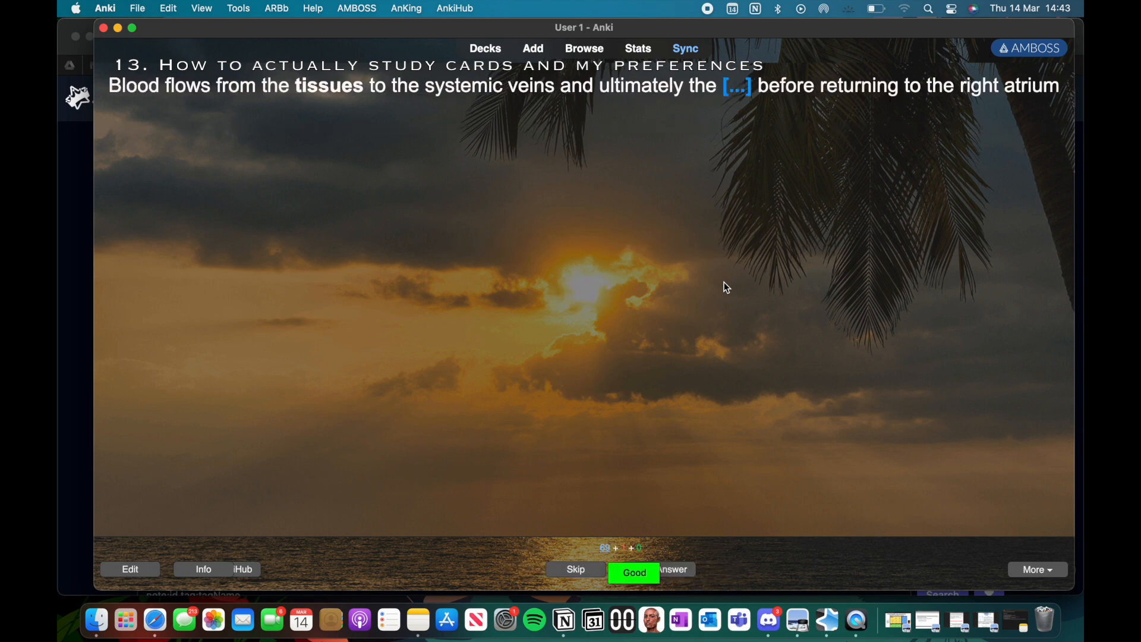
# Step: Undo the last five card answers
pyautogui.press('cmd+z')
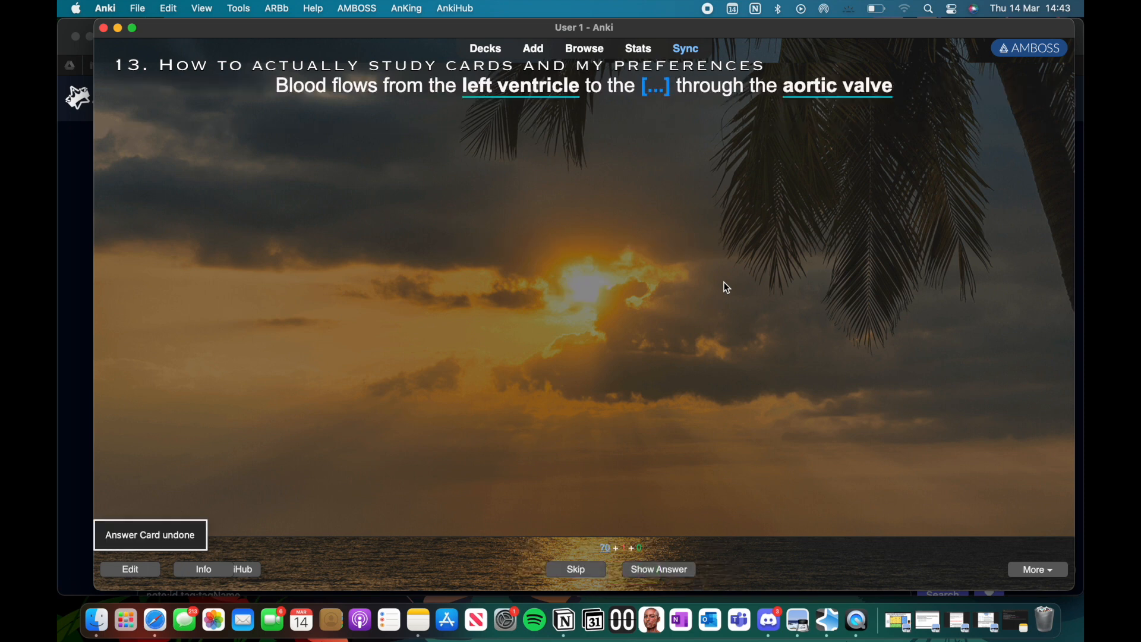
pyautogui.press('super+z')
pyautogui.press('super+z')
pyautogui.press('super+z')
pyautogui.press('super+z')
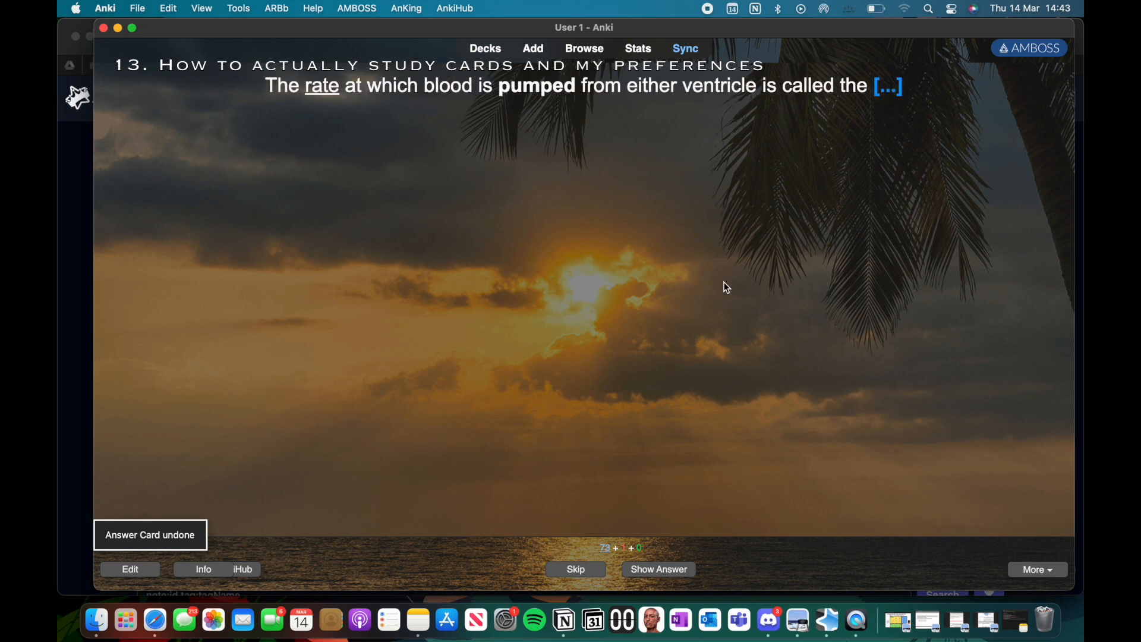
pyautogui.press('super+z')
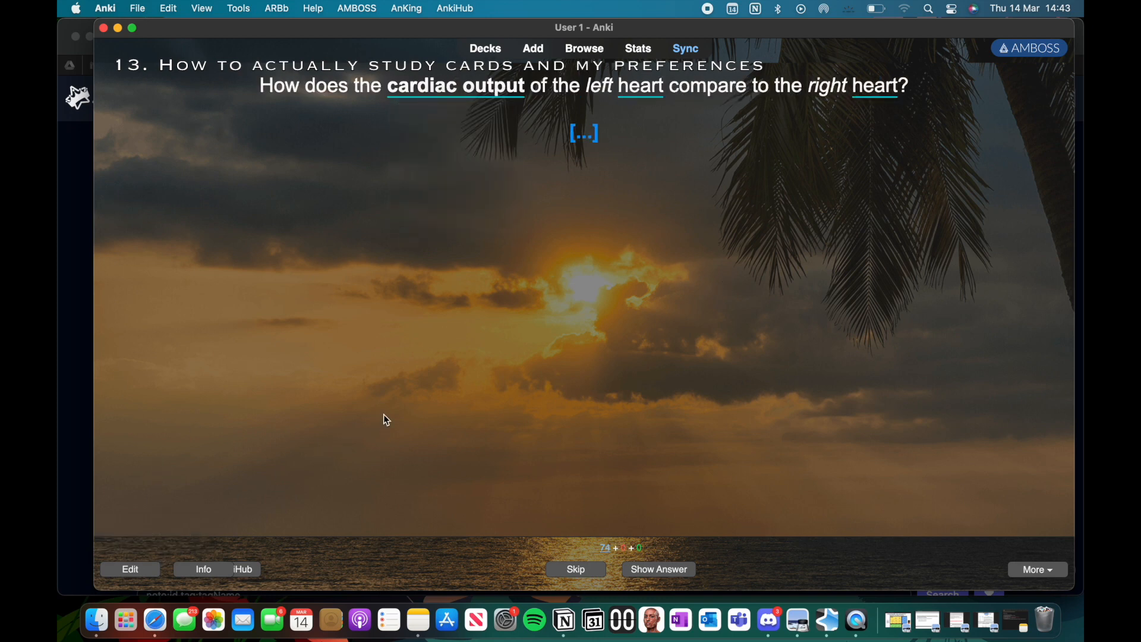
# Step: Return to the deck list and check the answer keys in the review preferences
pyautogui.click(492, 52)
pyautogui.click(106, 8)
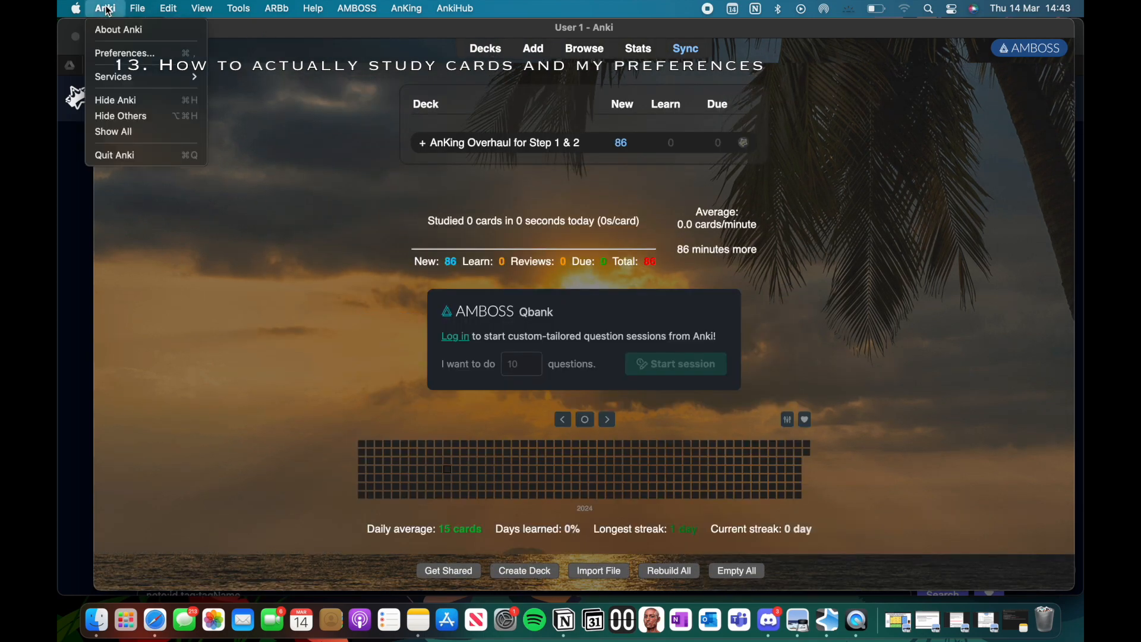
pyautogui.click(118, 53)
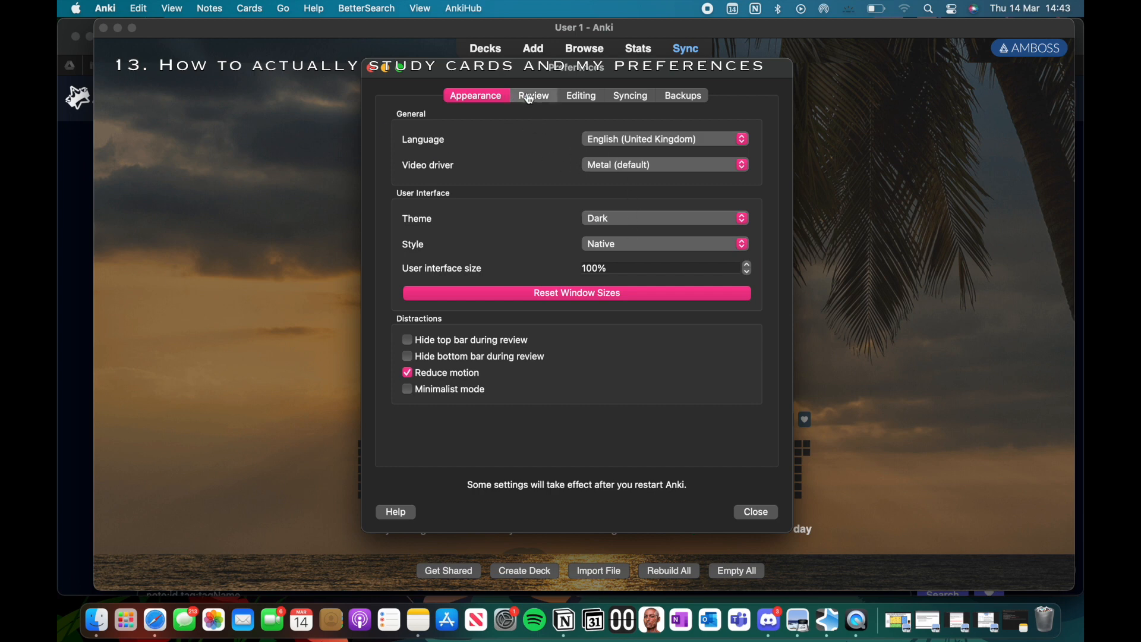
pyautogui.click(530, 95)
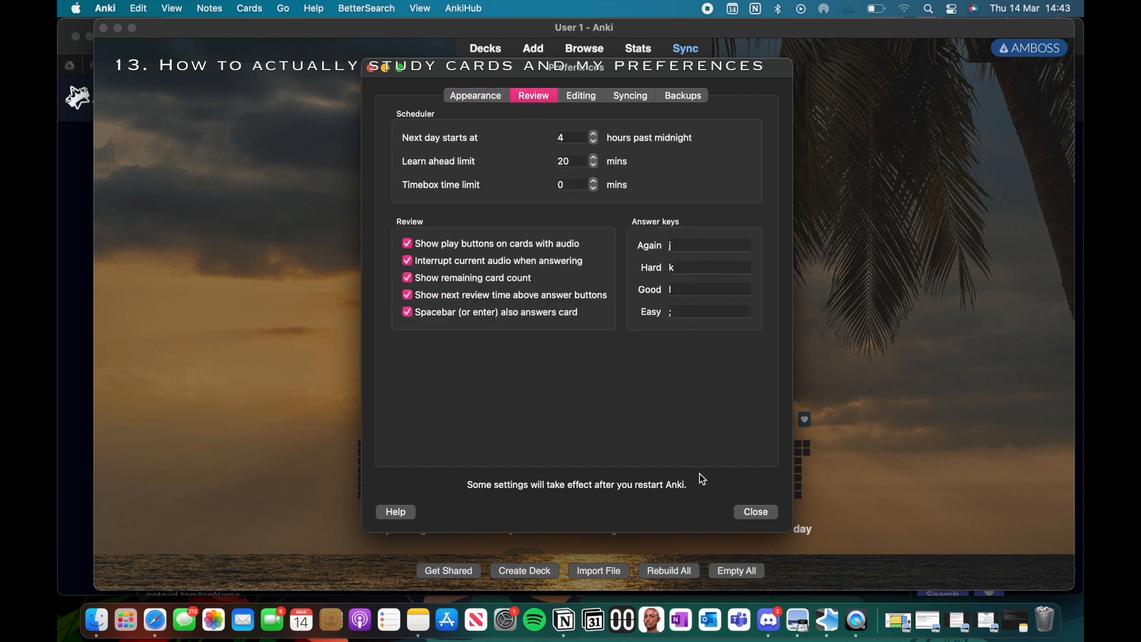
pyautogui.click(756, 513)
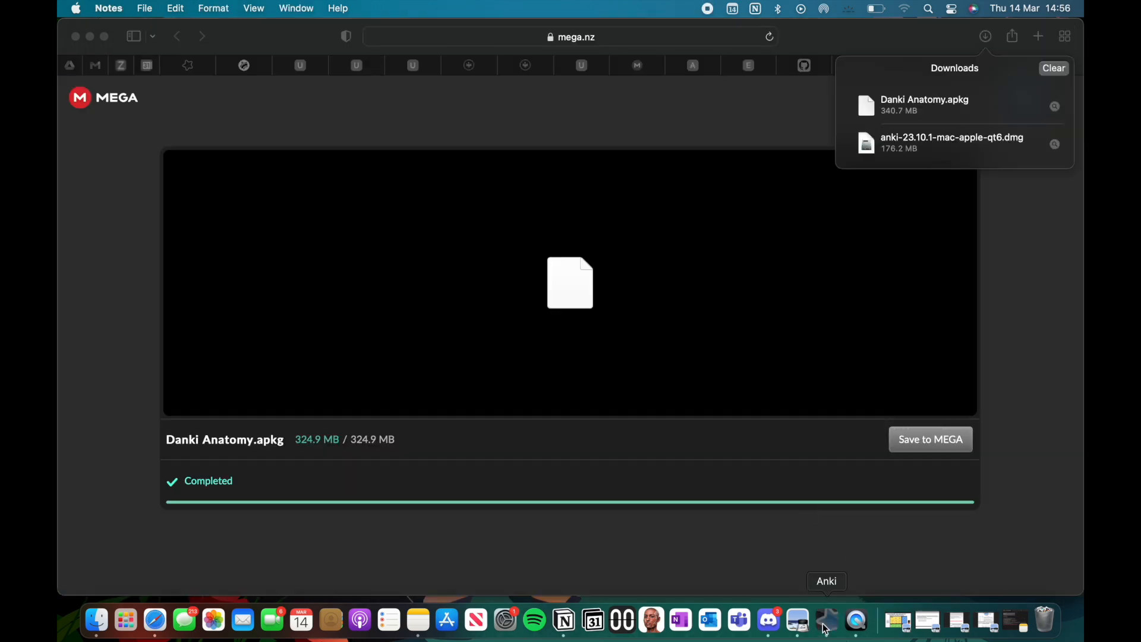
# Step: Switch from the browser download page to Anki and open the card browser
pyautogui.click(827, 629)
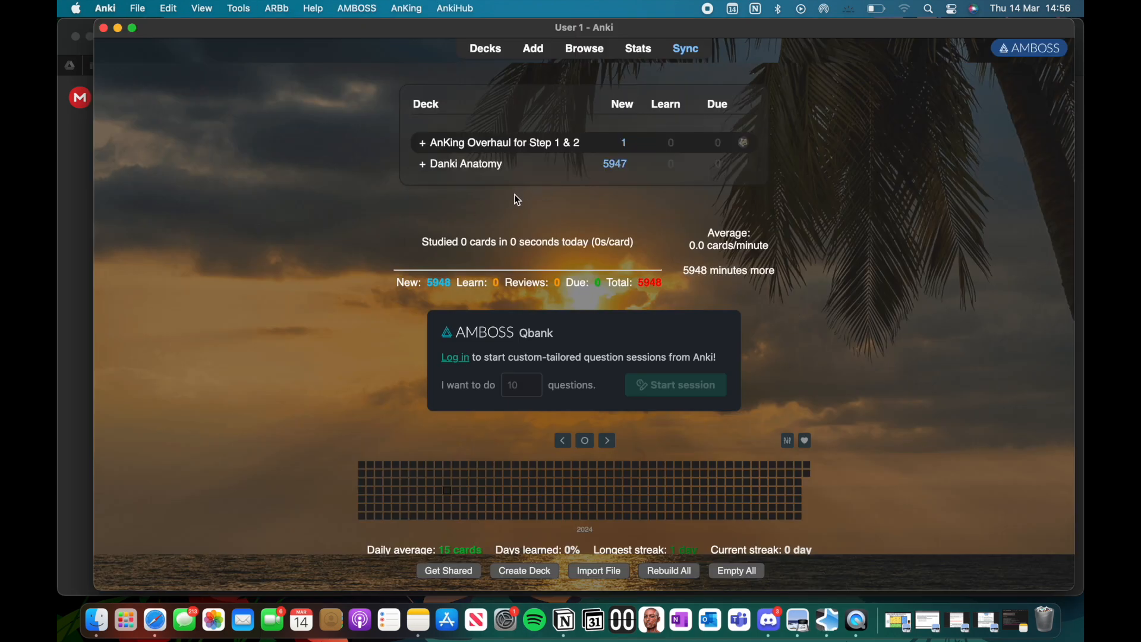
pyautogui.click(583, 55)
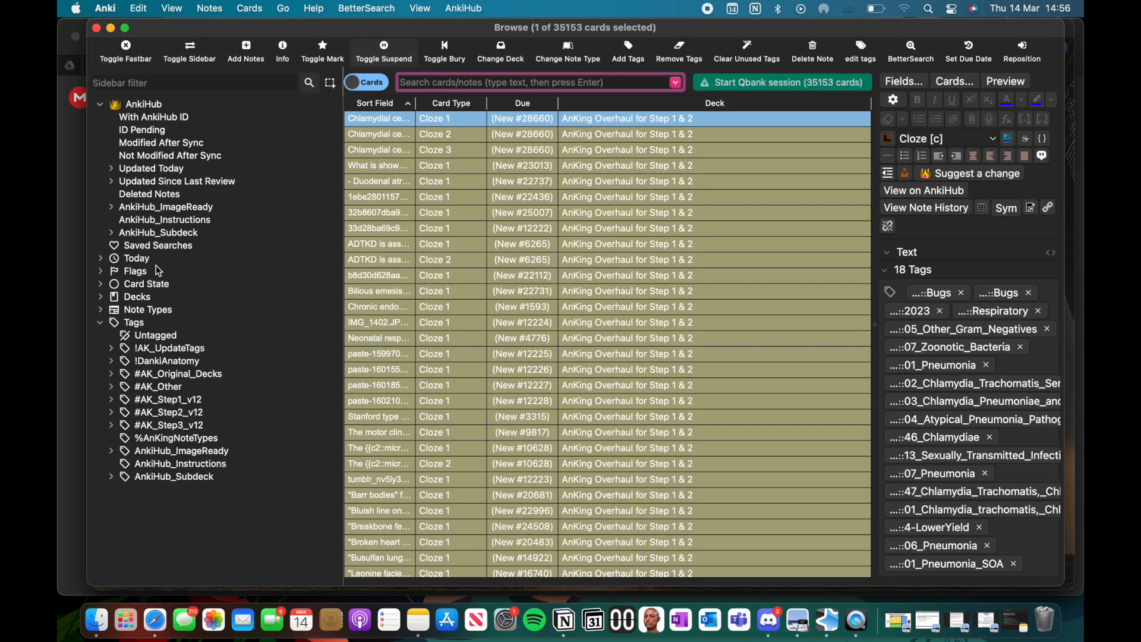
# Step: Suspend every card in the Danki Anatomy deck and close the card browser
pyautogui.click(104, 297)
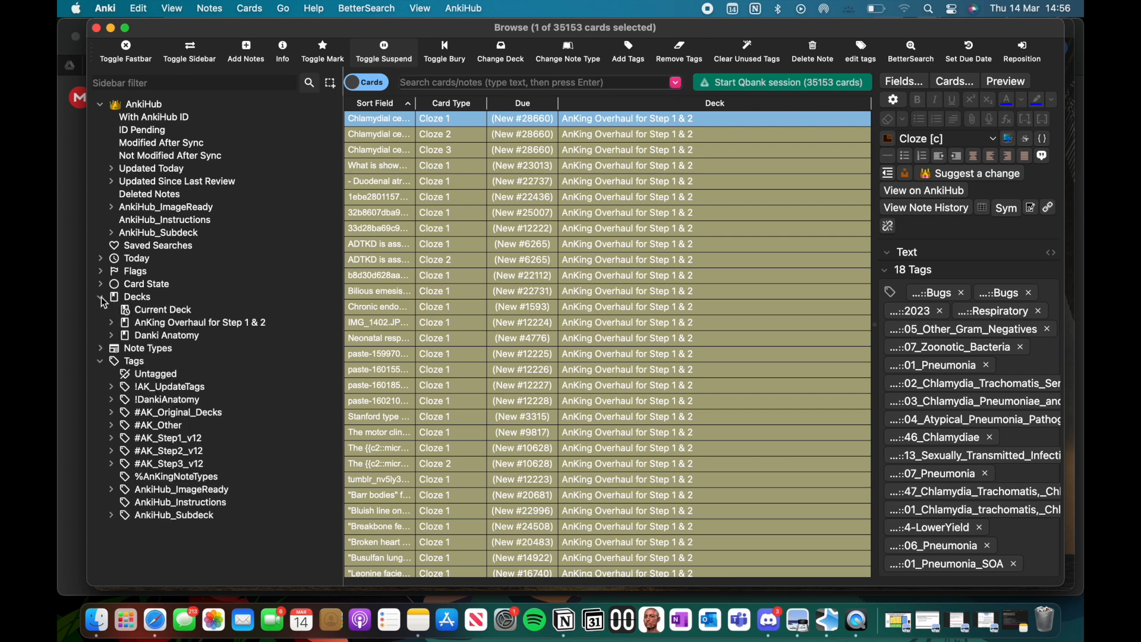
pyautogui.click(149, 339)
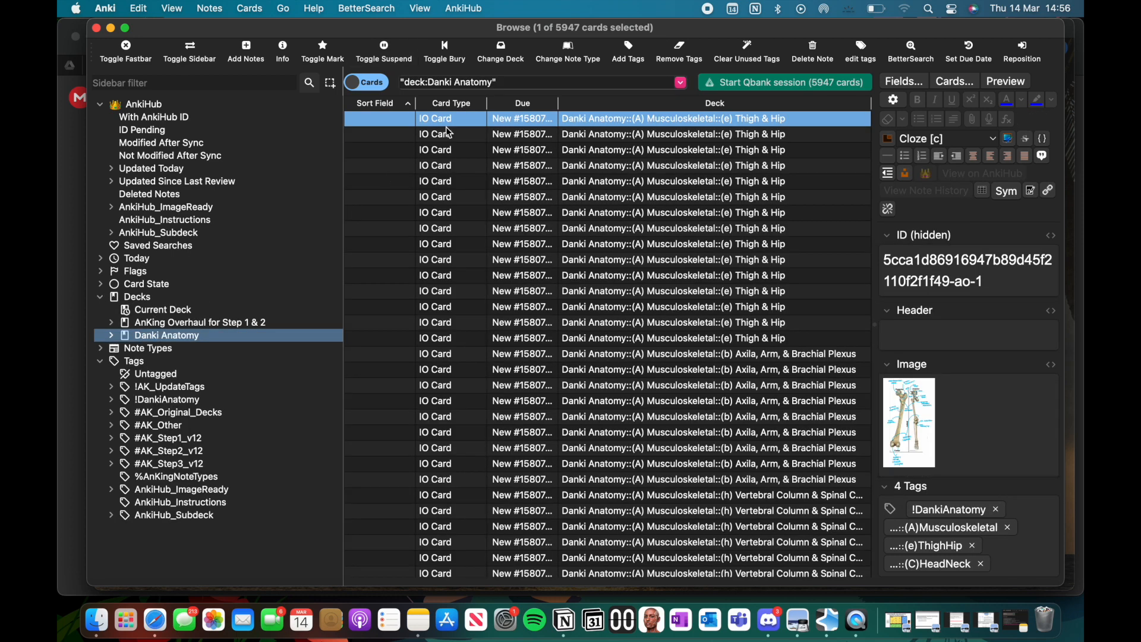
pyautogui.click(424, 181)
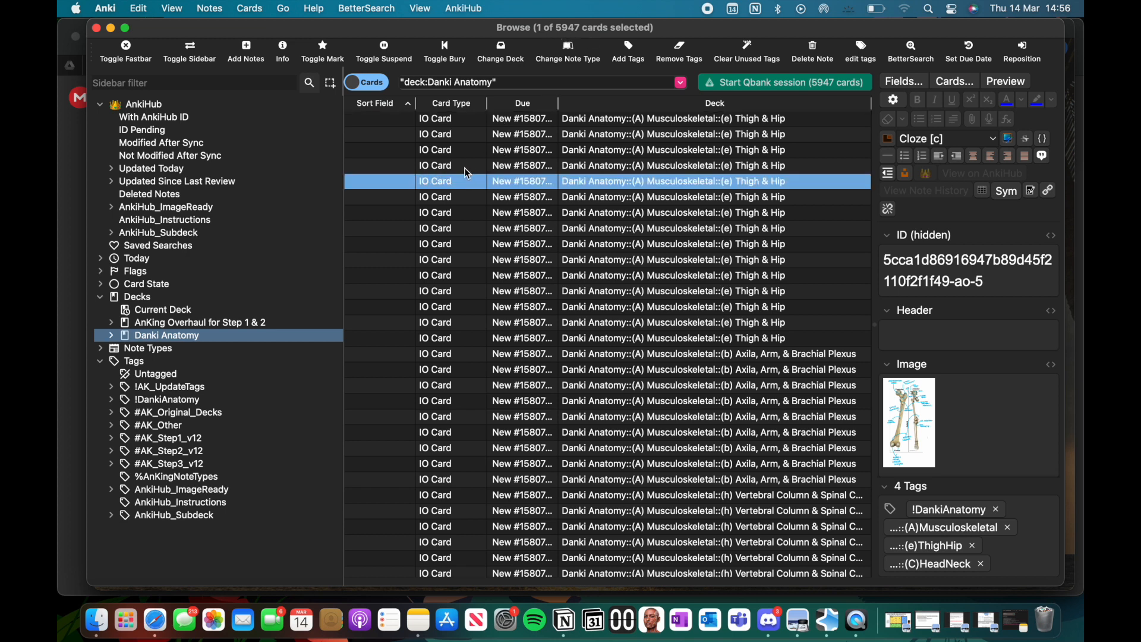
pyautogui.press('super+a')
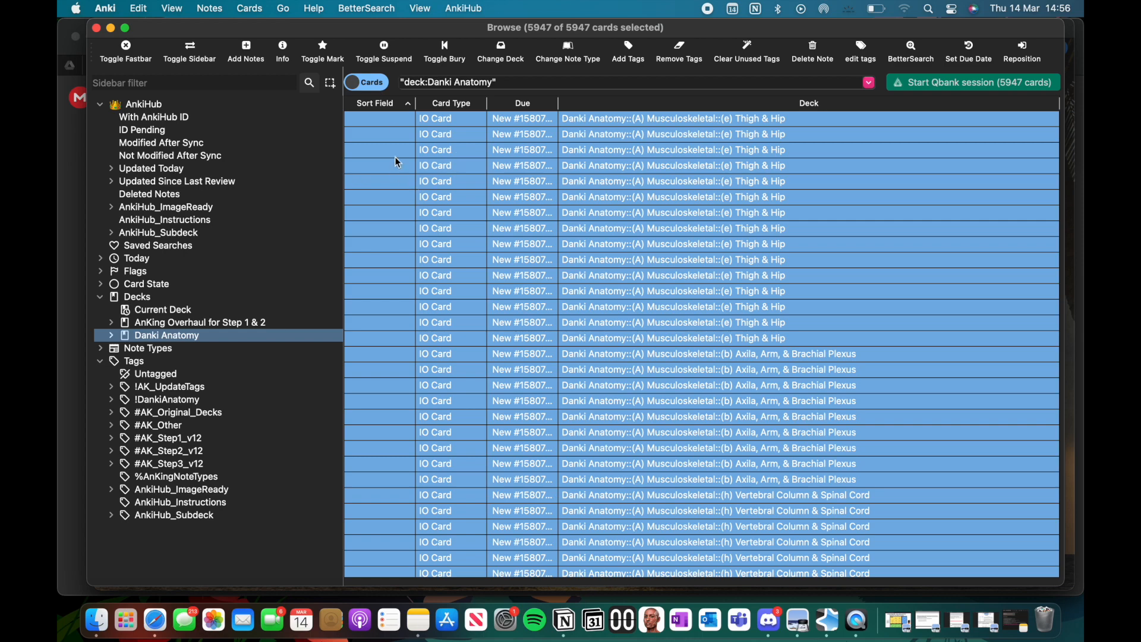
pyautogui.click(385, 53)
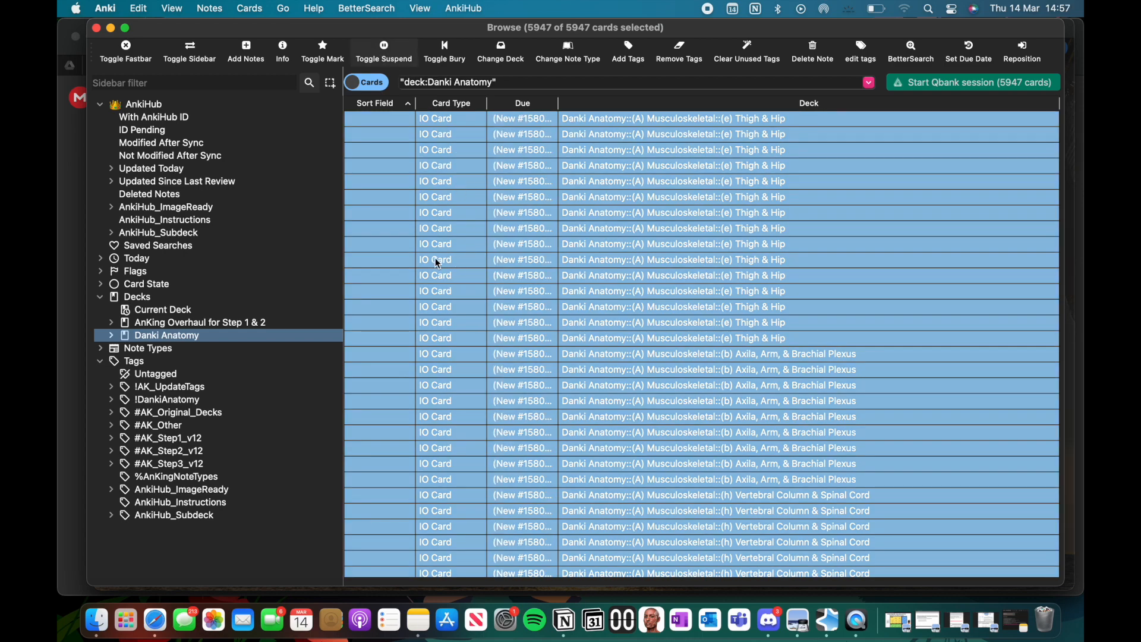
pyautogui.click(438, 262)
pyautogui.press('Escape')
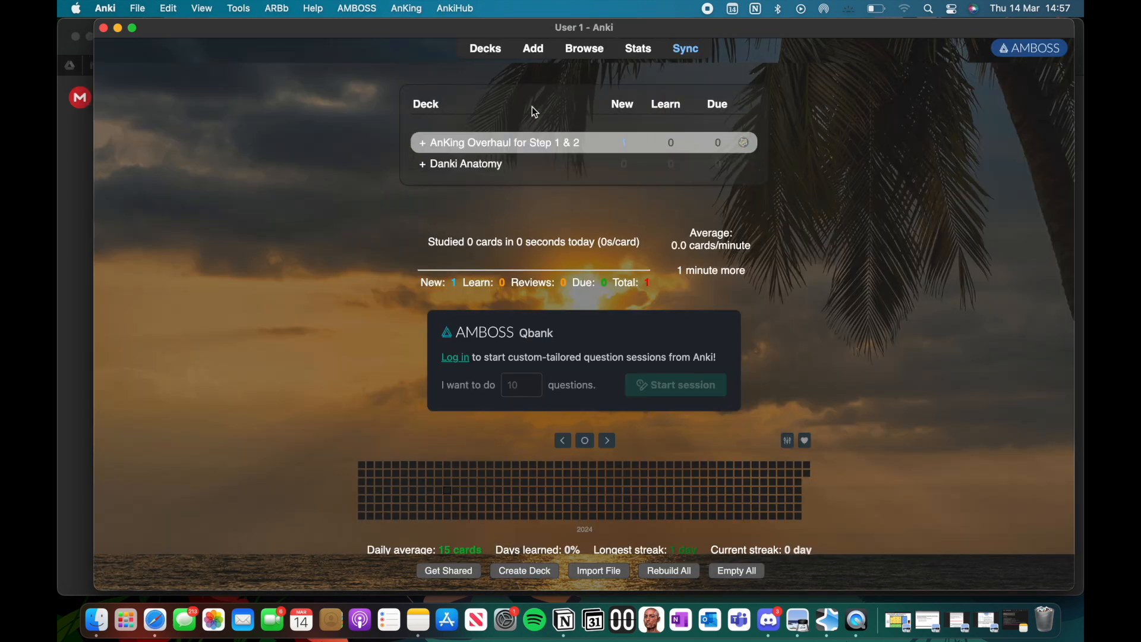
# Step: Unsuspend all cards tagged (a)MediastinumThoracicCavity under !DankiAnatomy (B)ThoraxAbdomenPelvis in the card browser, and return to the deck list
pyautogui.click(585, 48)
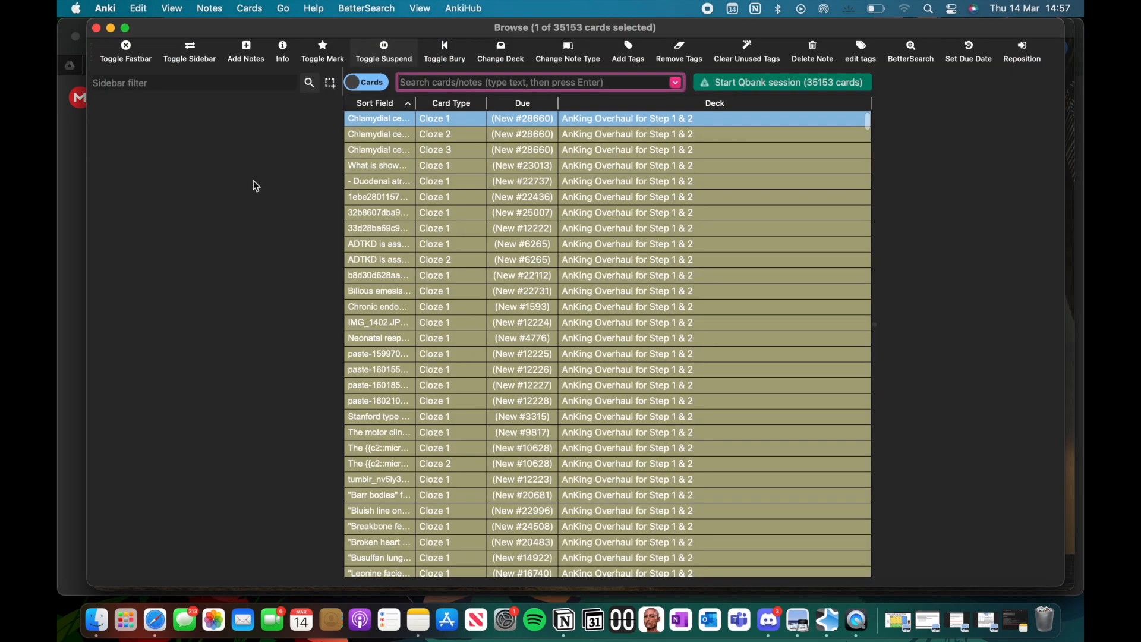
pyautogui.click(100, 297)
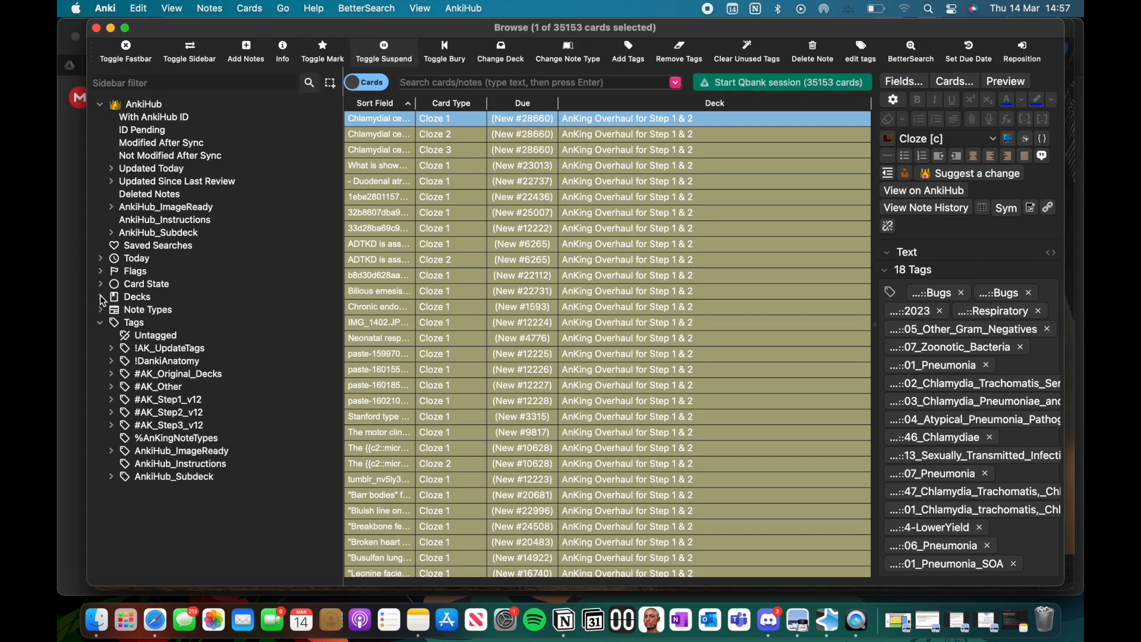
pyautogui.click(111, 362)
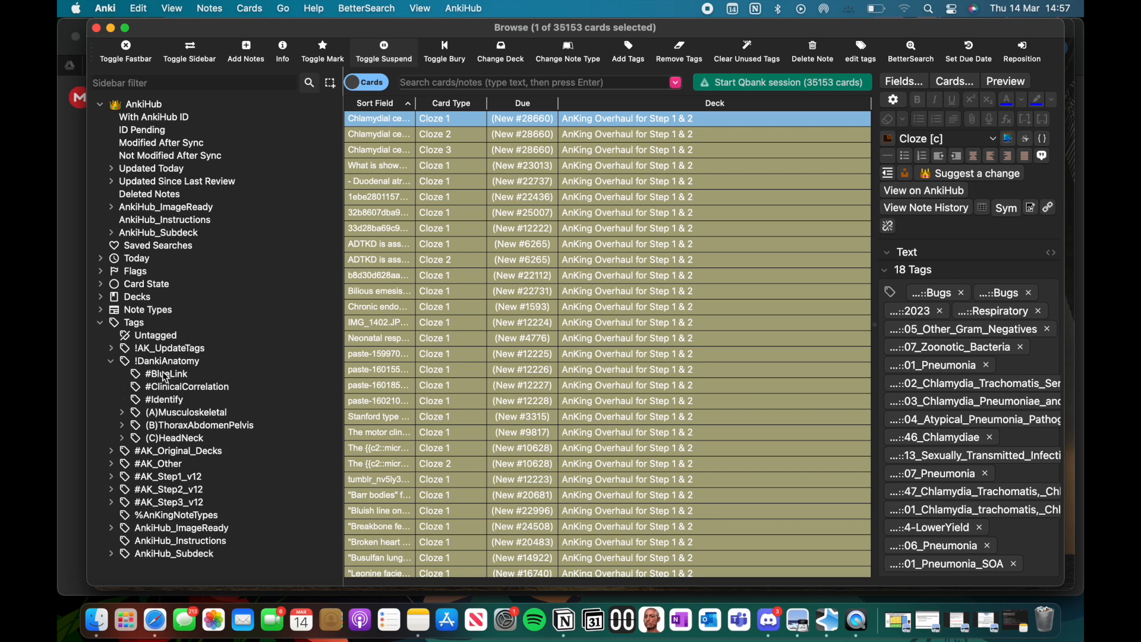
pyautogui.click(122, 427)
pyautogui.scroll(-3, 185, 430)
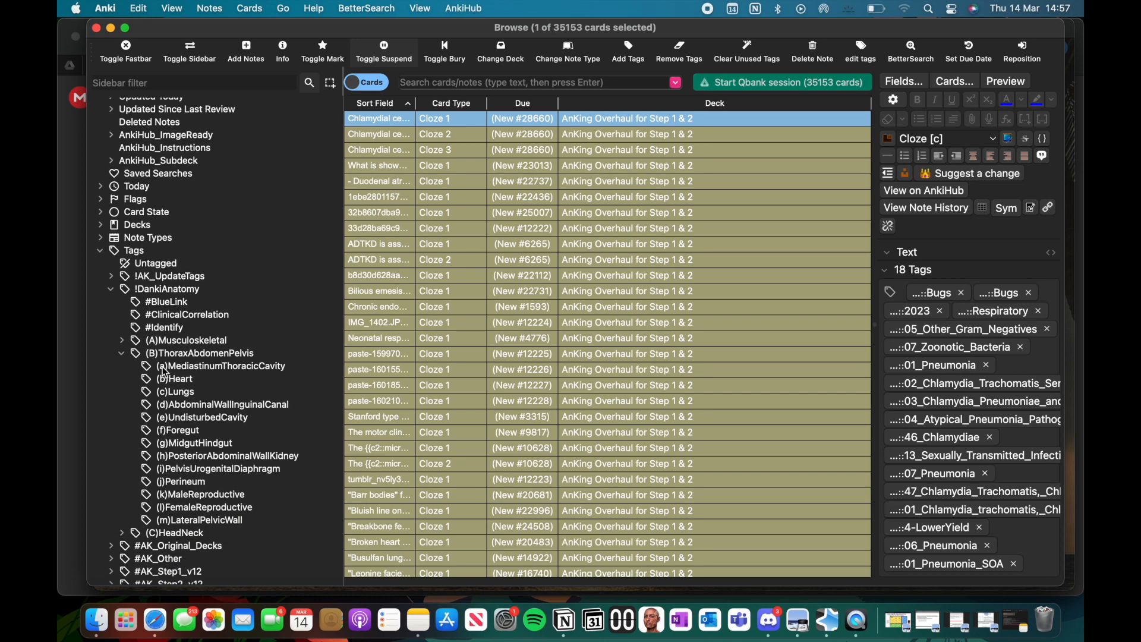
pyautogui.click(169, 368)
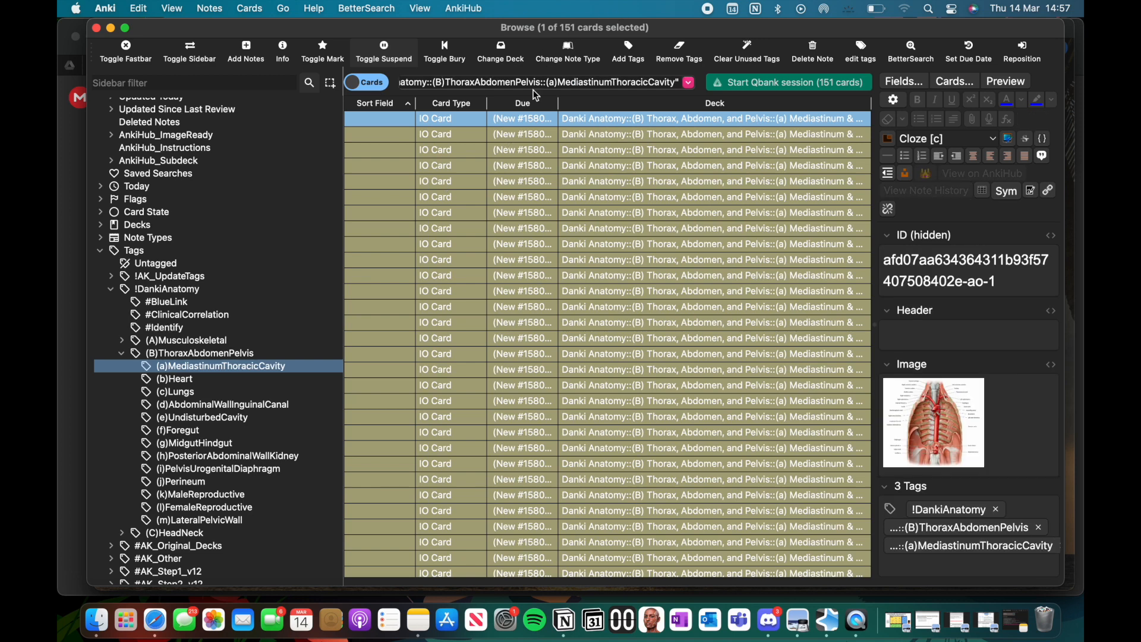
pyautogui.click(422, 182)
pyautogui.press('super+a')
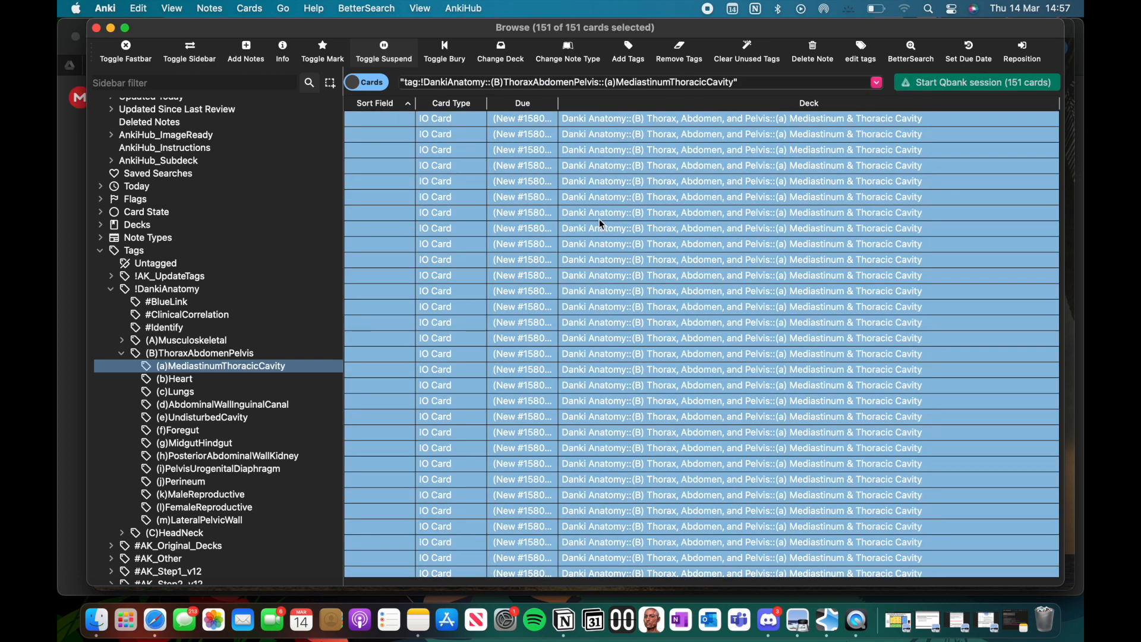
pyautogui.press('super+j')
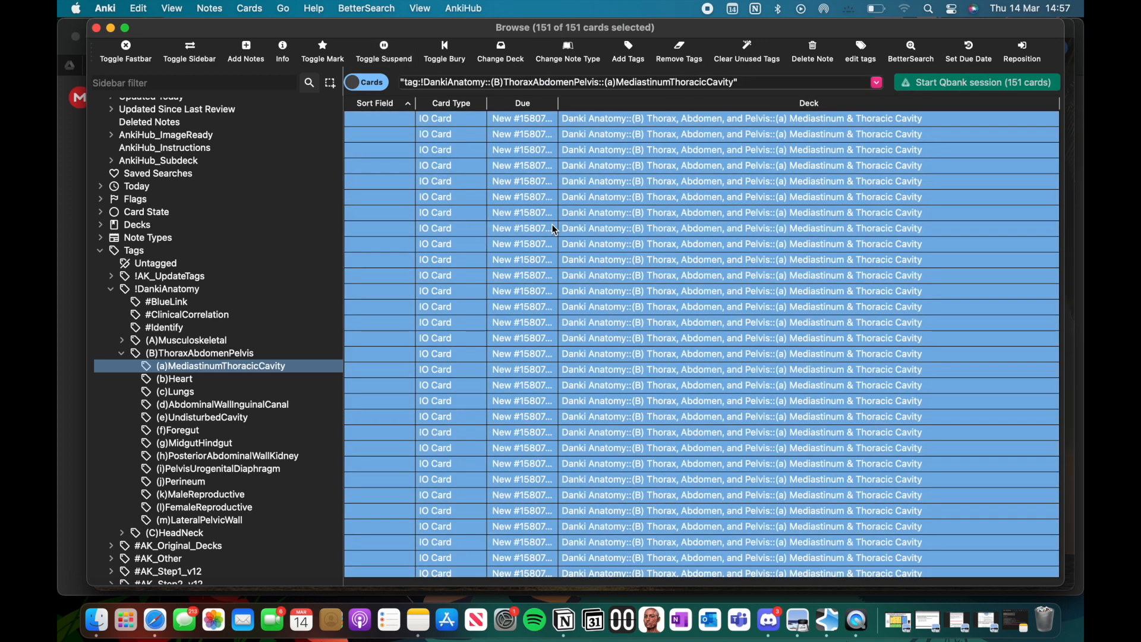
pyautogui.press('Escape')
# Step: Start studying the Danki Anatomy deck and rate the first two cards as Good after revealing their answers
pyautogui.click(498, 165)
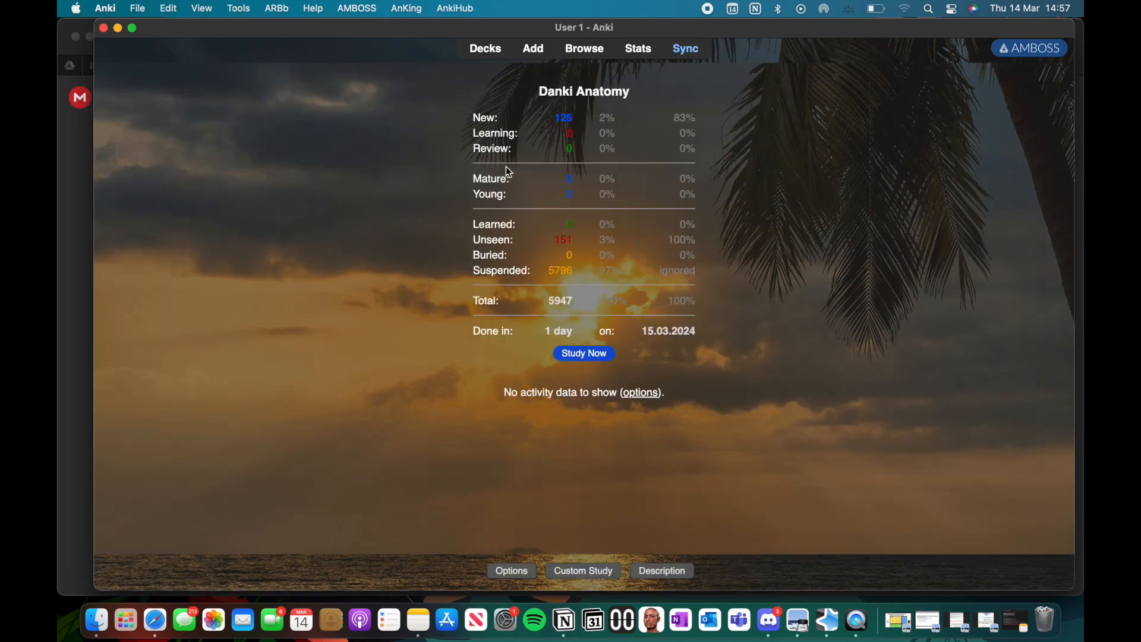
pyautogui.press('s')
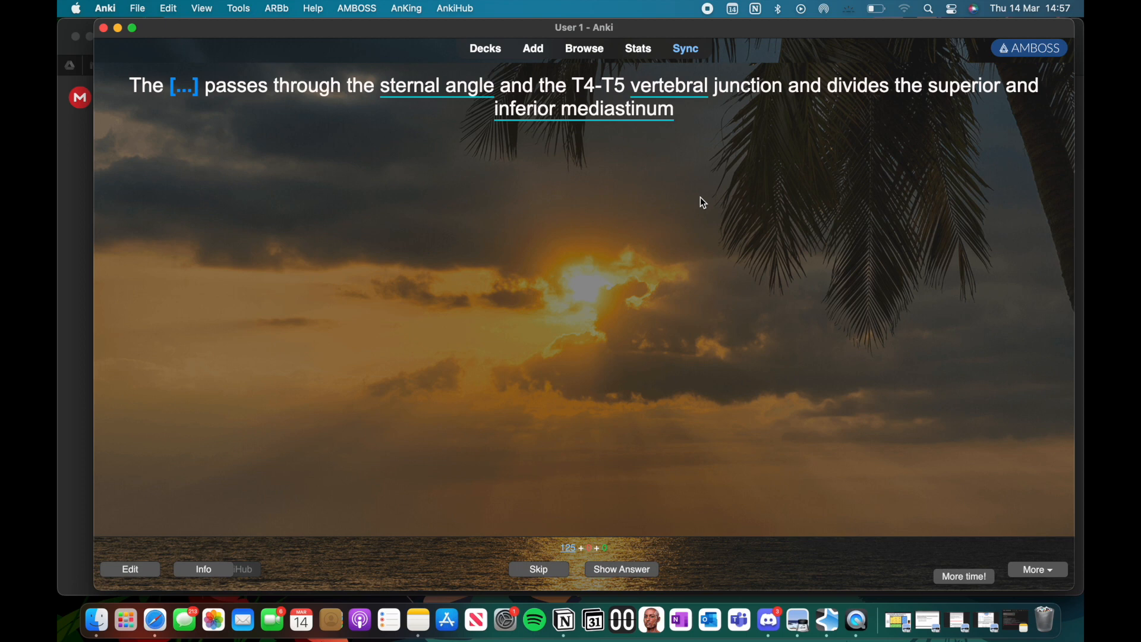
pyautogui.press('space')
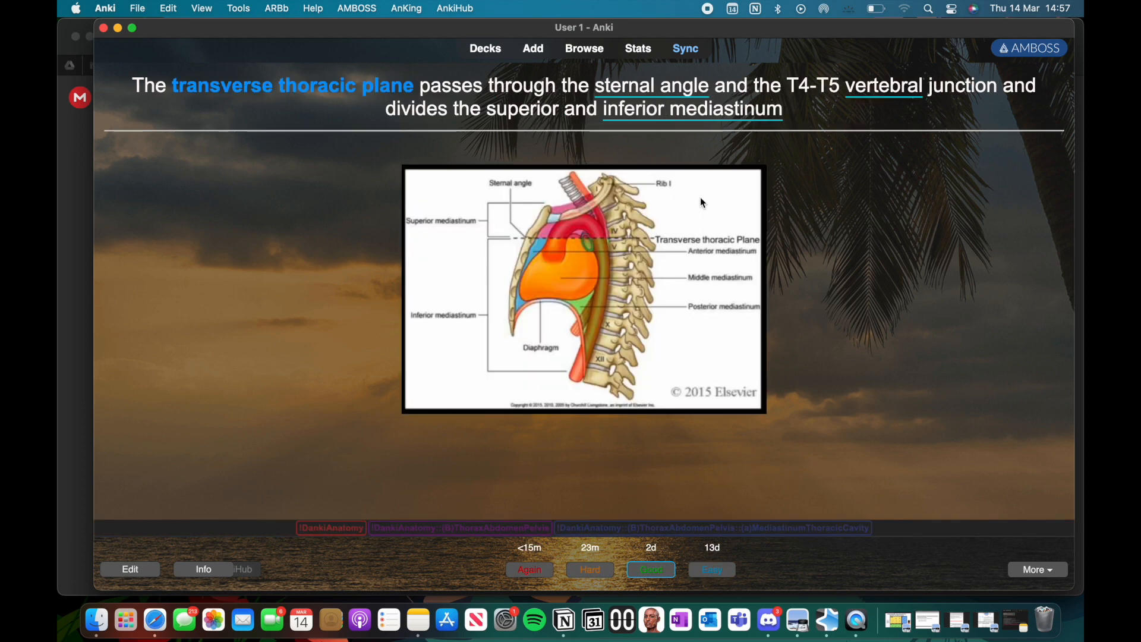
pyautogui.press('space')
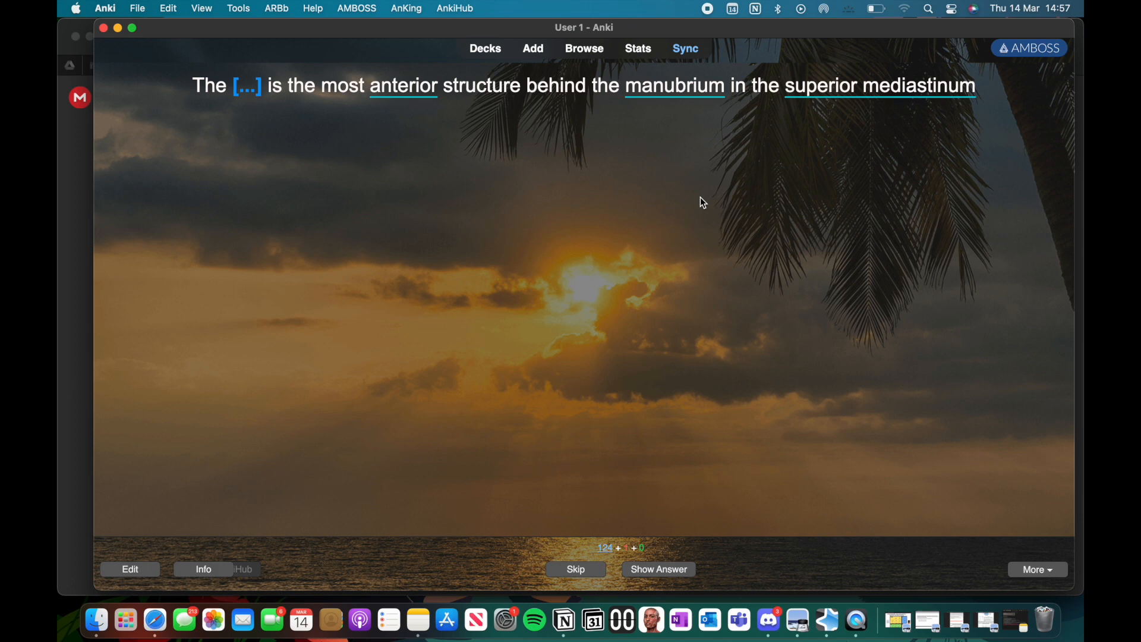
pyautogui.press('space')
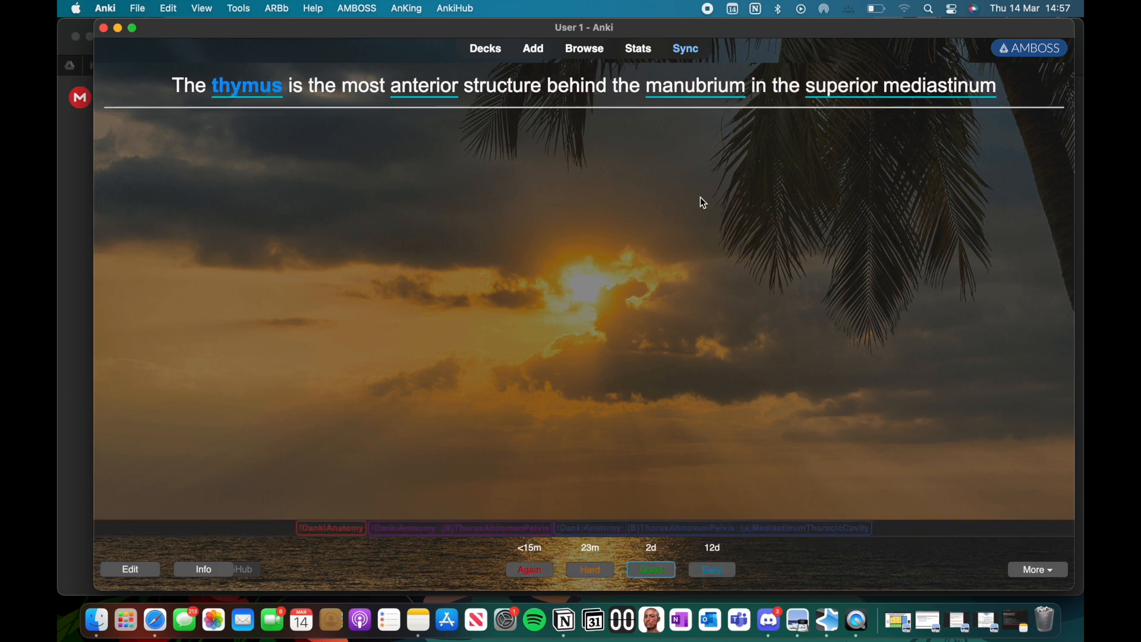
pyautogui.press('space')
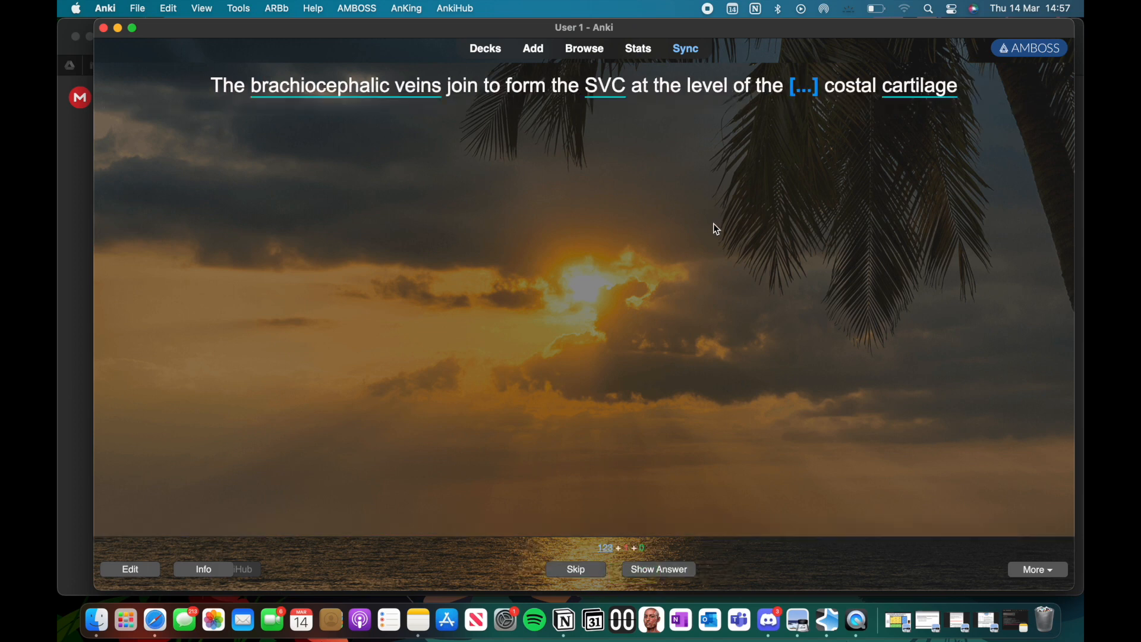
pyautogui.rightClick(857, 621)
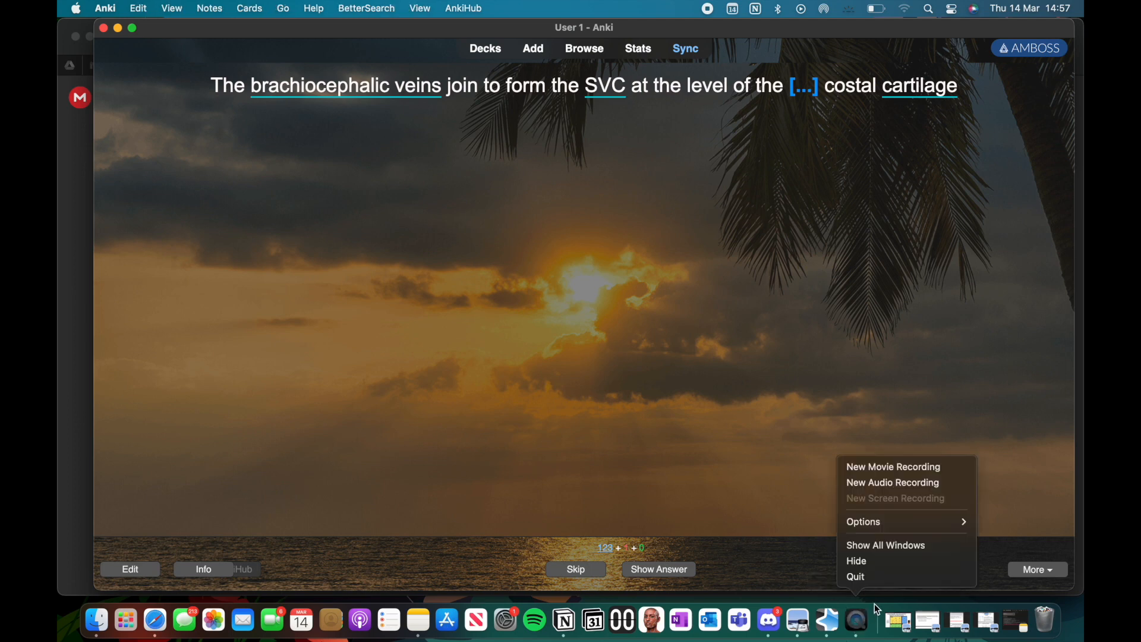